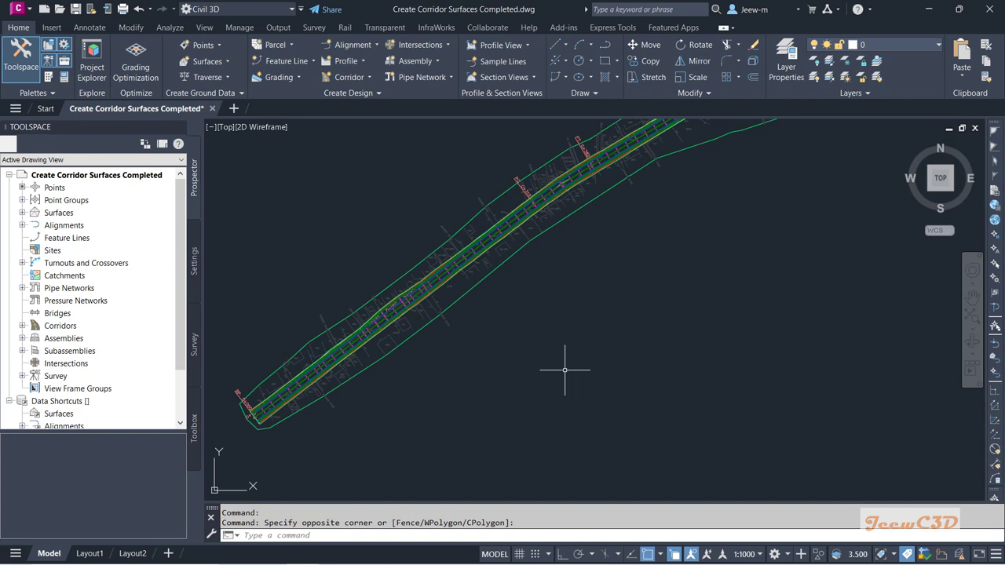
Start the Sample Lines command and choose the Design Center Line alignment
click(504, 62)
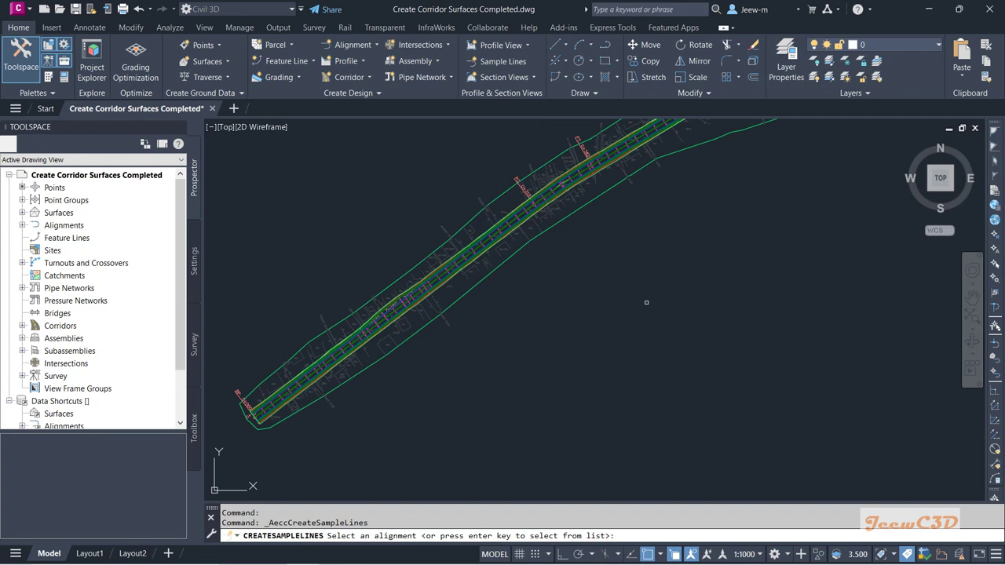
mouse_move(644, 348)
key(Return)
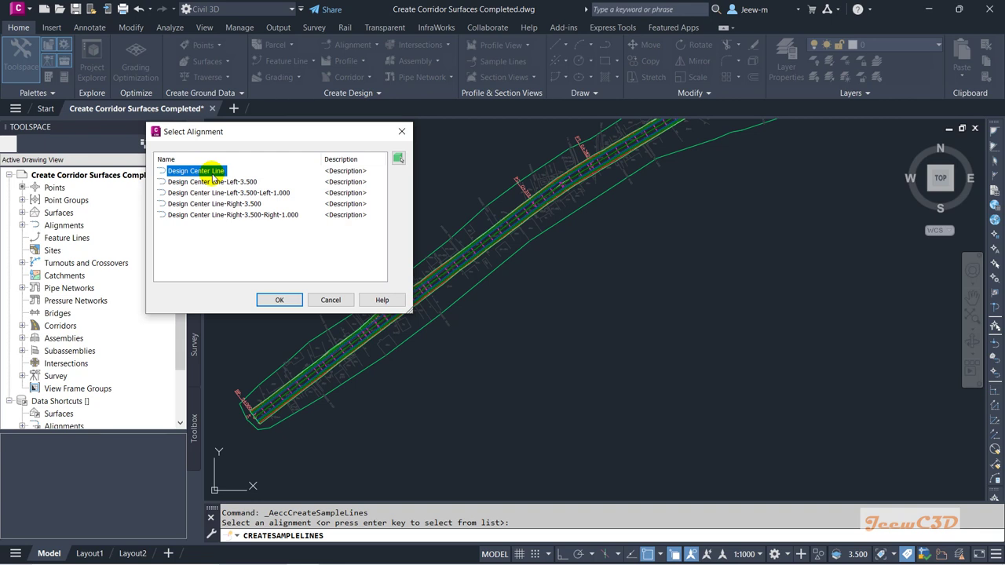
click(271, 300)
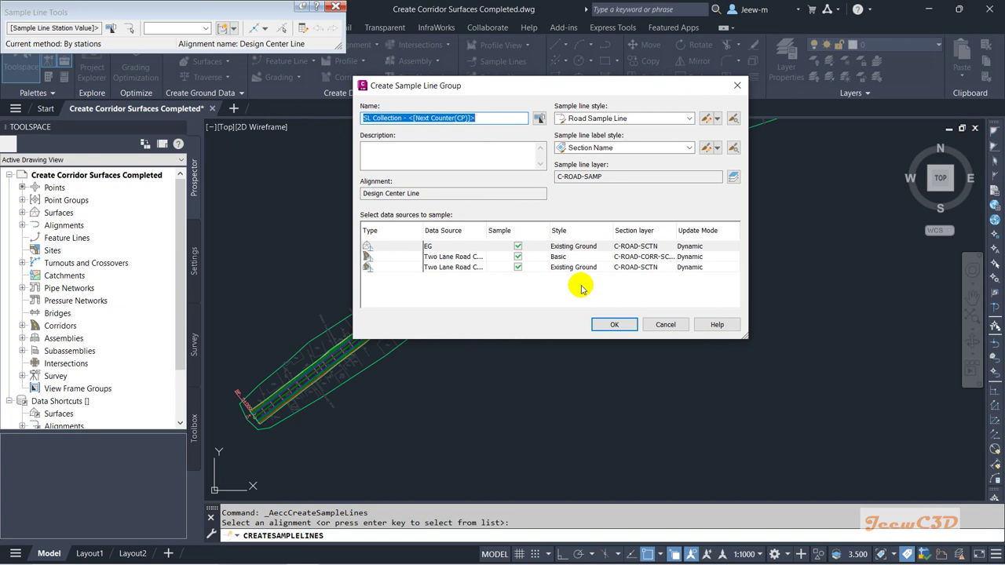
Enlarge the sample line group dialog and its Data Source column to examine the surface and corridor sources being sampled
drag(747, 342, 845, 387)
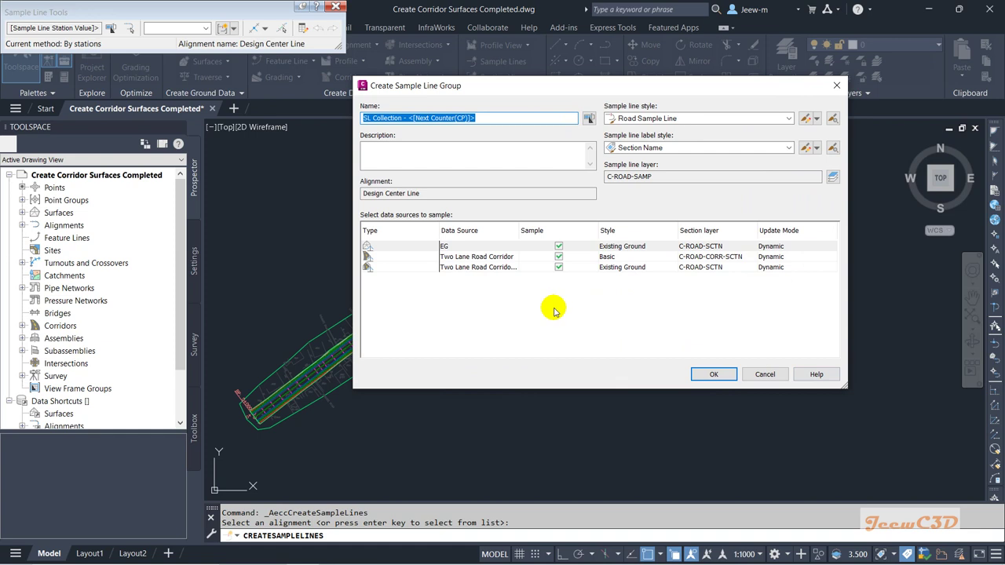
click(479, 247)
click(475, 257)
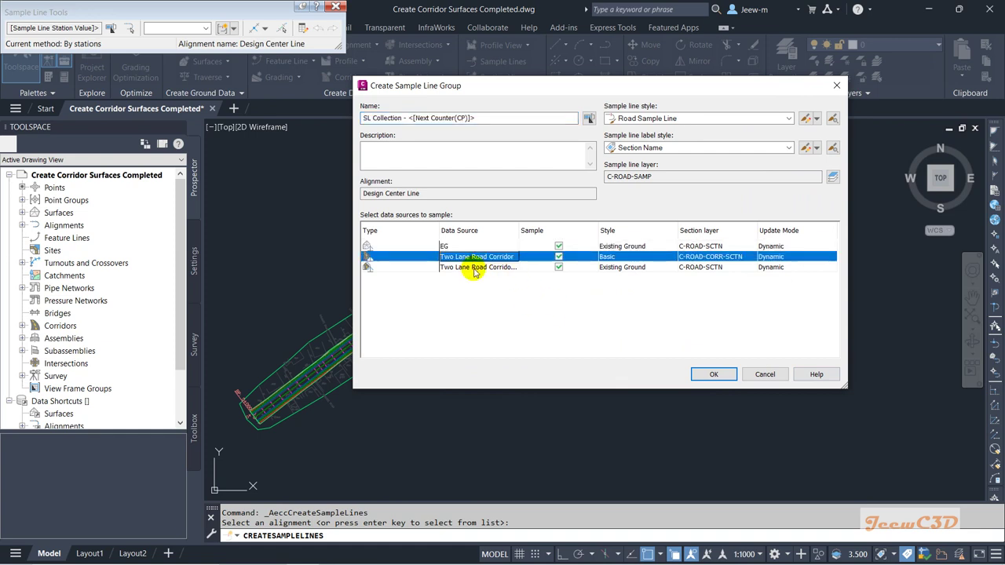
click(475, 269)
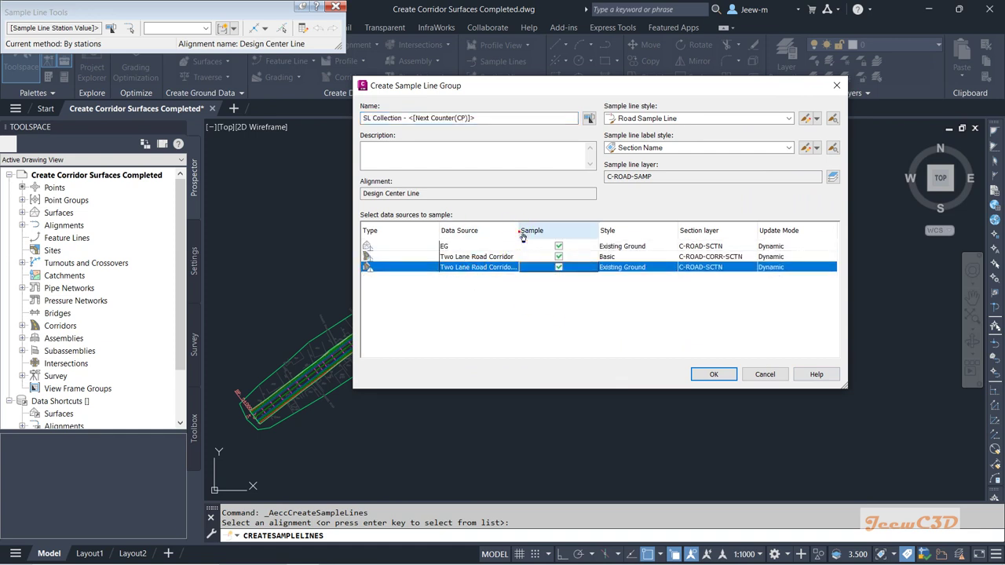
drag(517, 230, 553, 229)
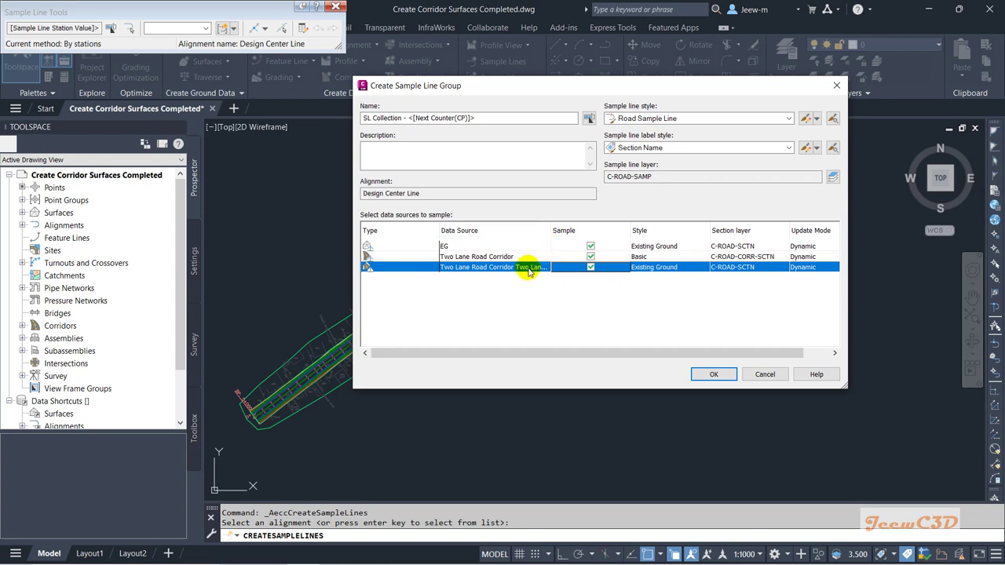
click(515, 258)
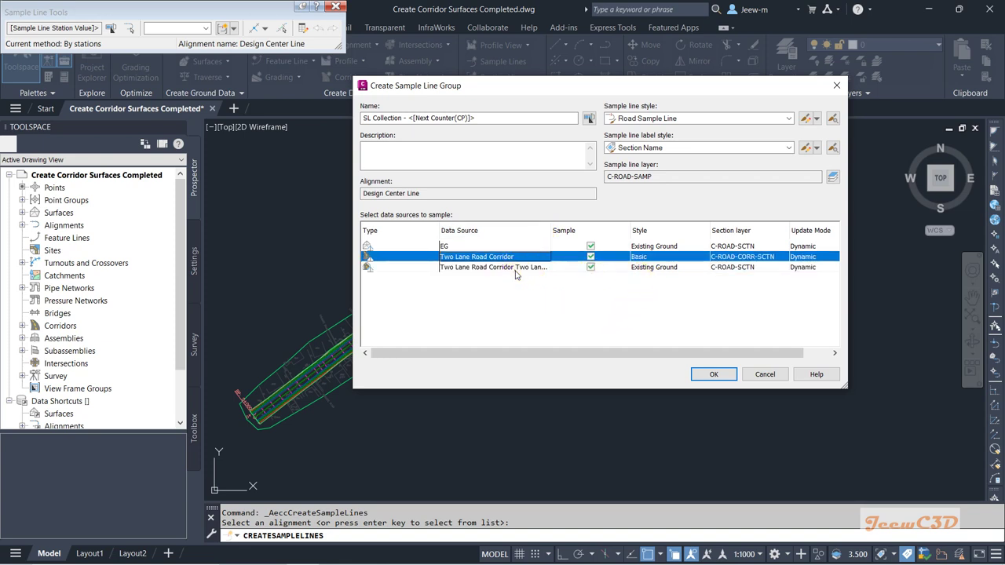
Set the section style of the Two Lane Road Corridor surface to Finished Ground and accept the sample line group
click(515, 270)
click(643, 267)
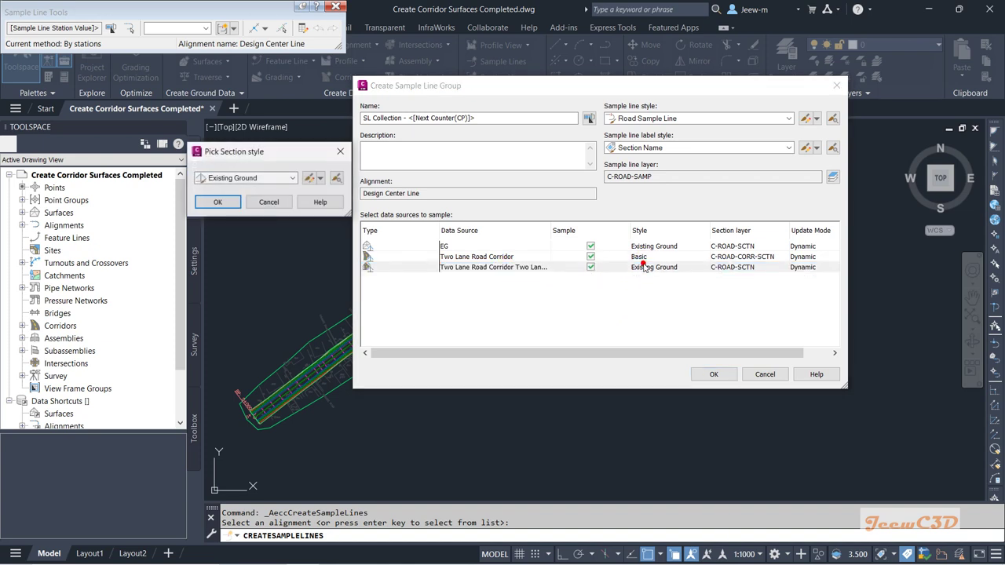
click(271, 178)
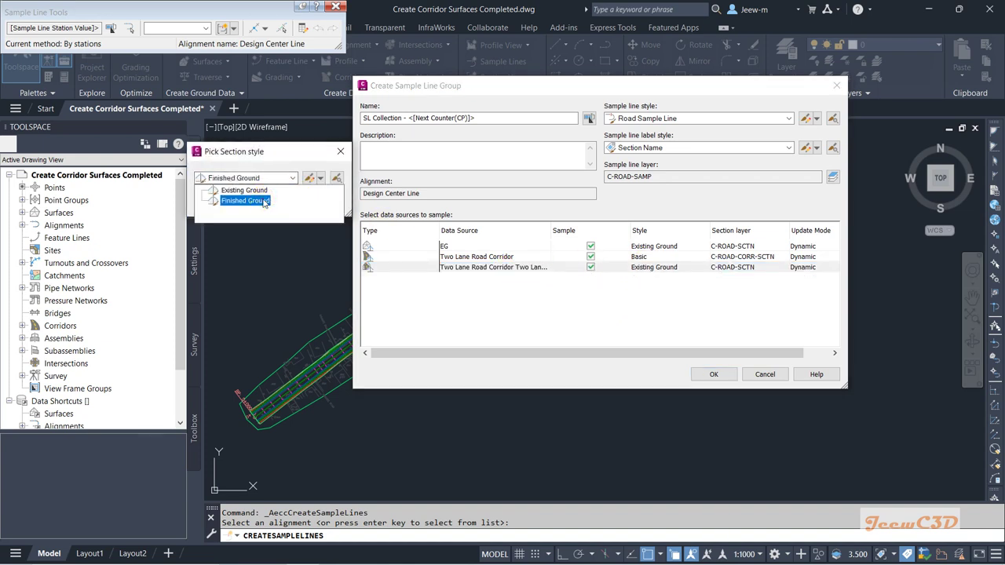
click(263, 202)
click(214, 200)
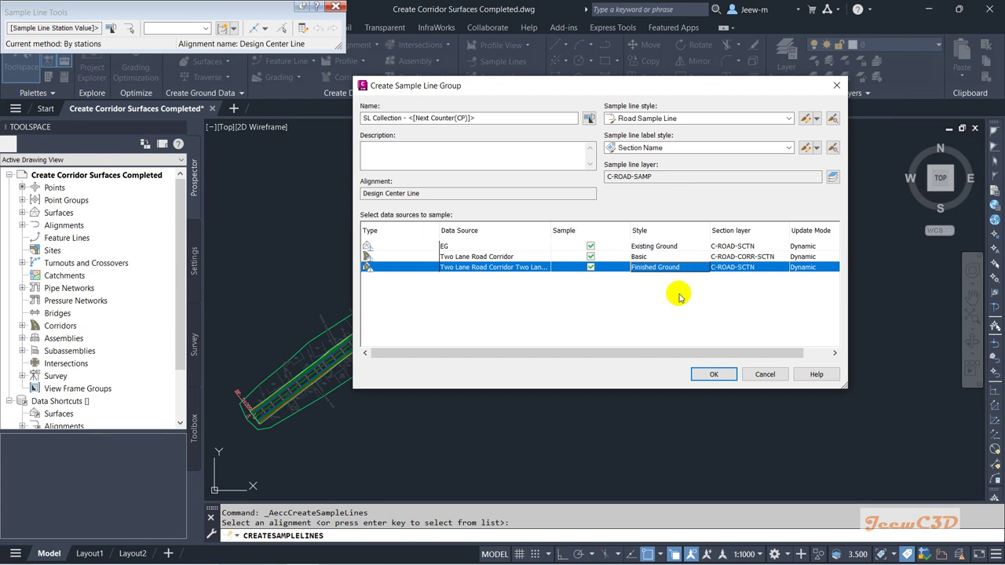
click(664, 256)
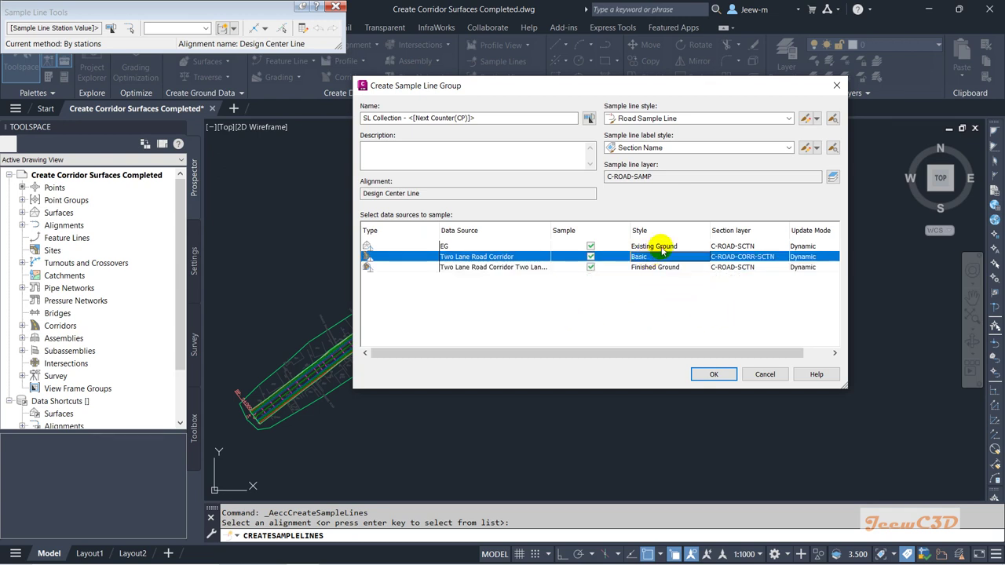
click(662, 247)
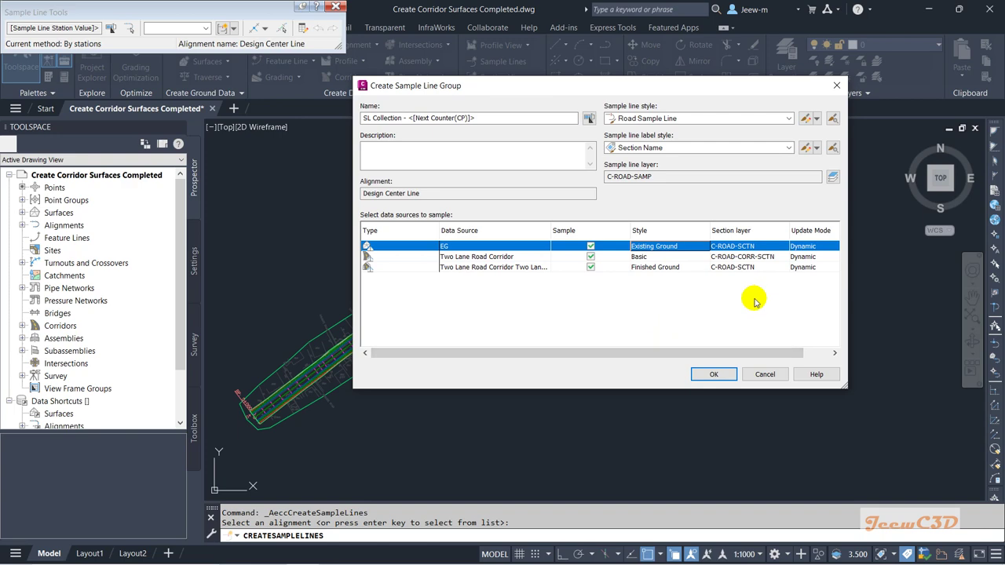
click(711, 374)
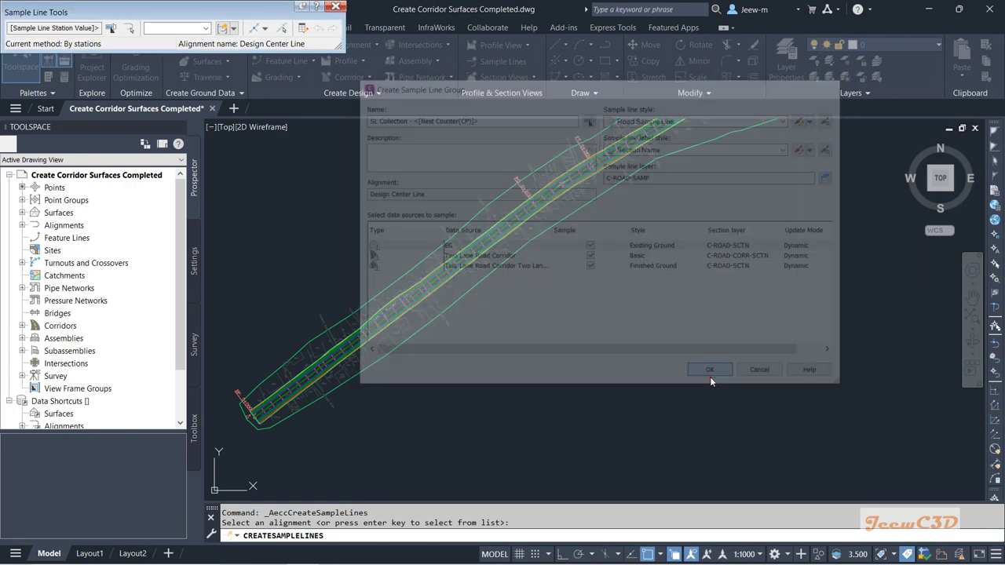
Switch the sample line creation method to By range of stations and enlarge its settings dialog
drag(211, 14, 524, 159)
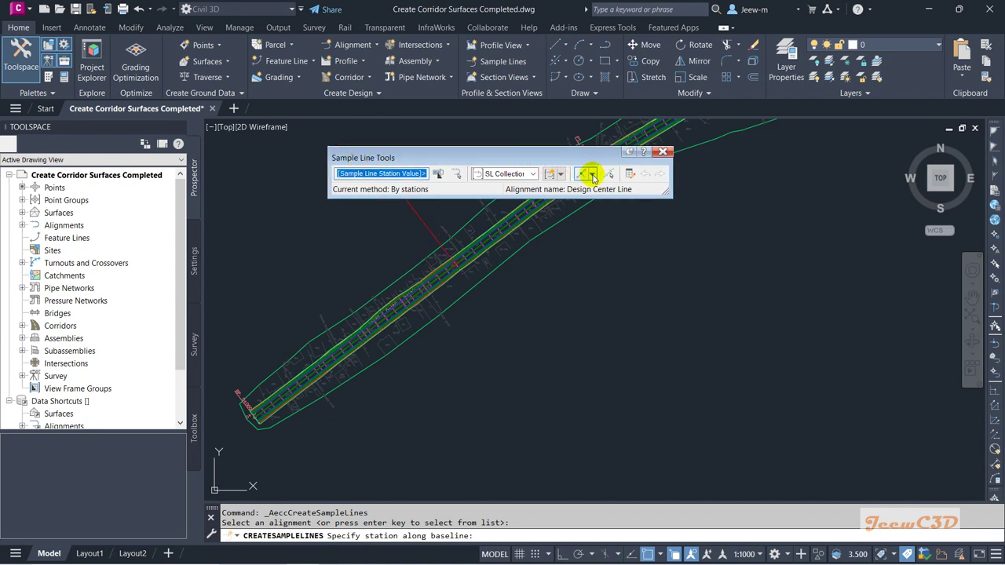
click(592, 174)
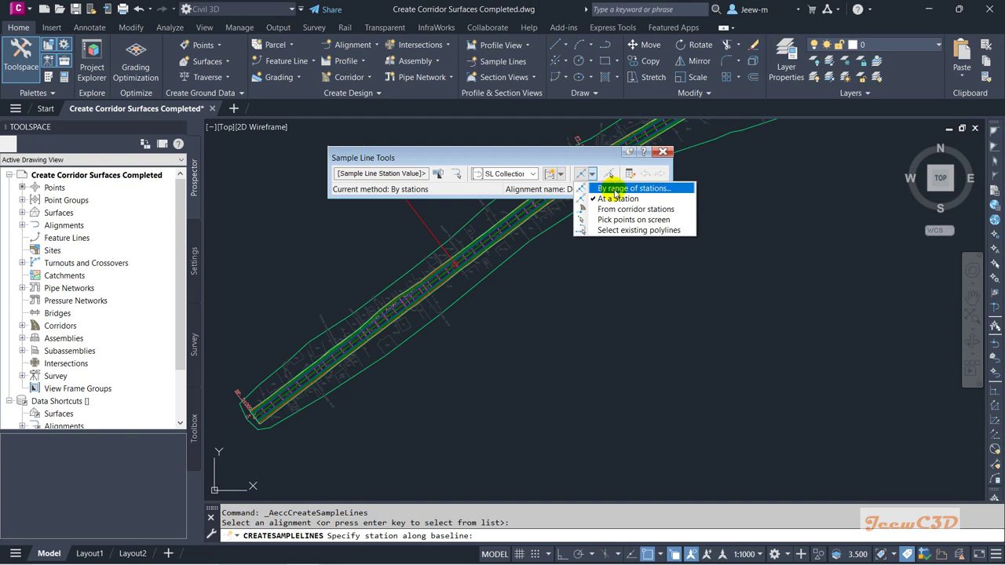
click(617, 190)
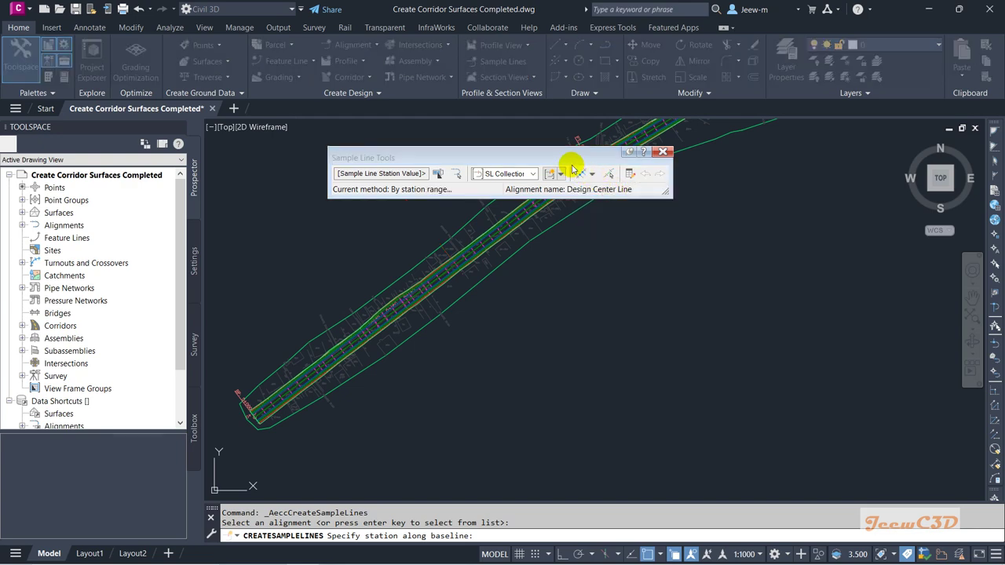
drag(515, 73, 523, 114)
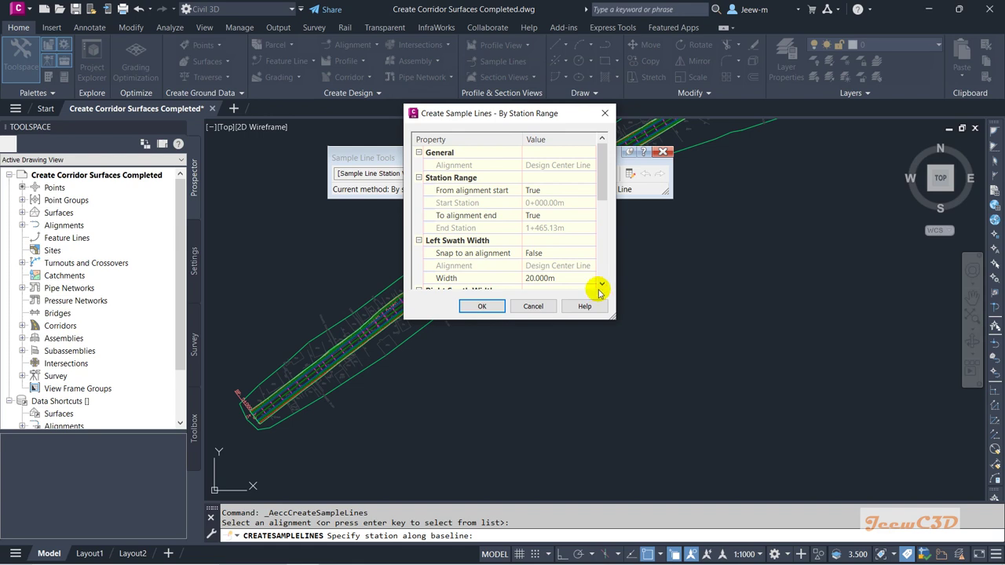
drag(618, 322, 733, 466)
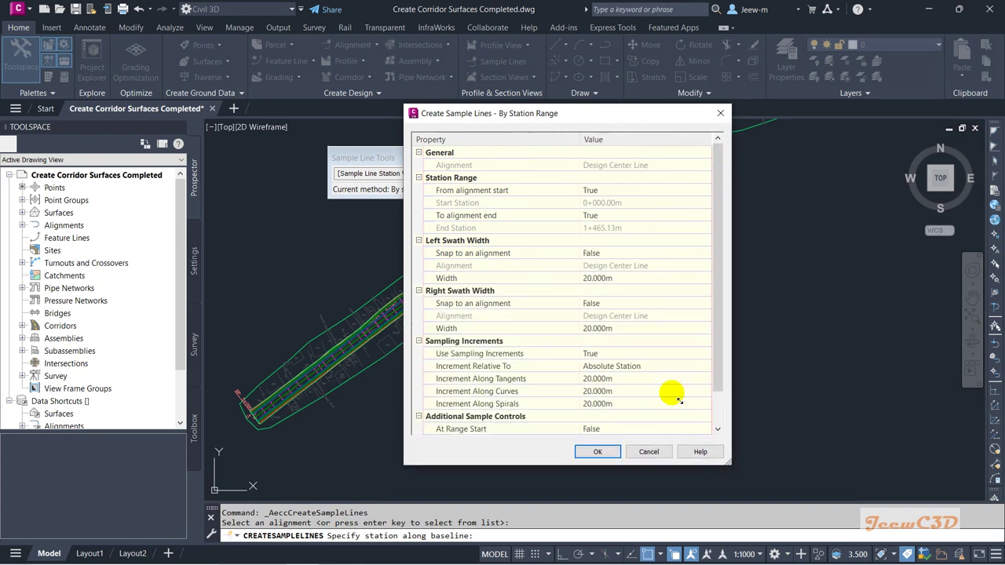
Create sample lines from alignment start to end with 20 m left and right swath widths and 20 m increments, and close the sample line tools
click(461, 192)
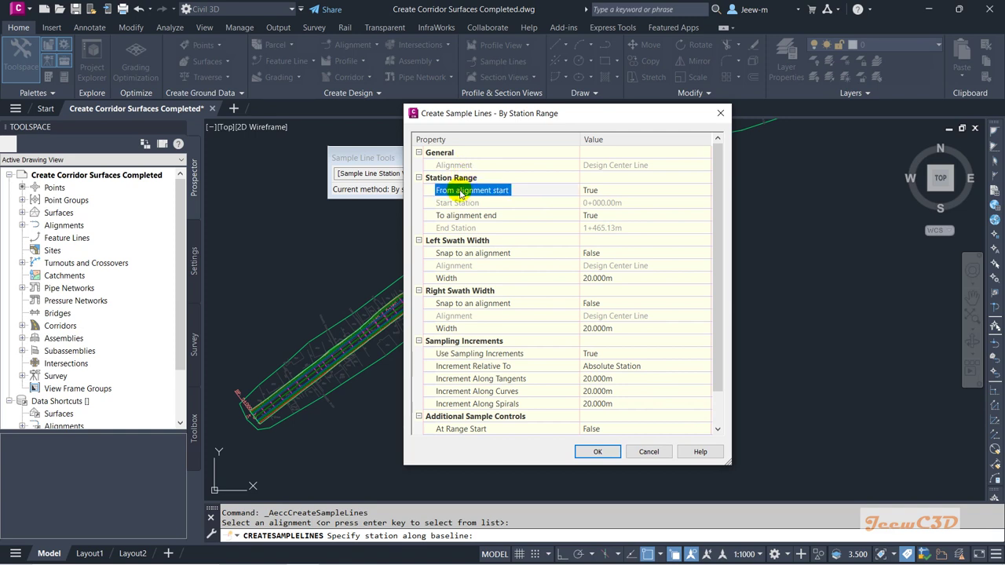
click(466, 216)
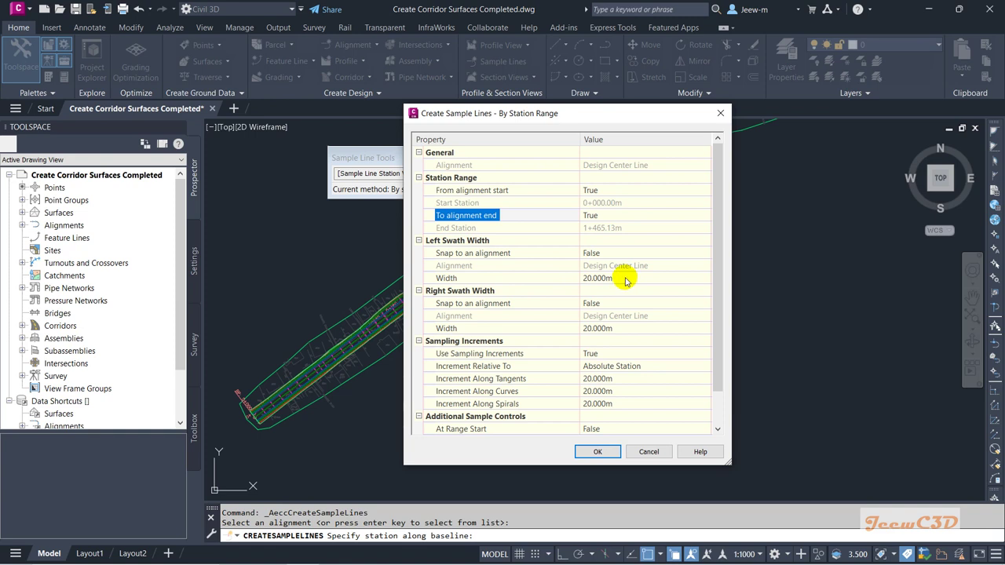
click(639, 330)
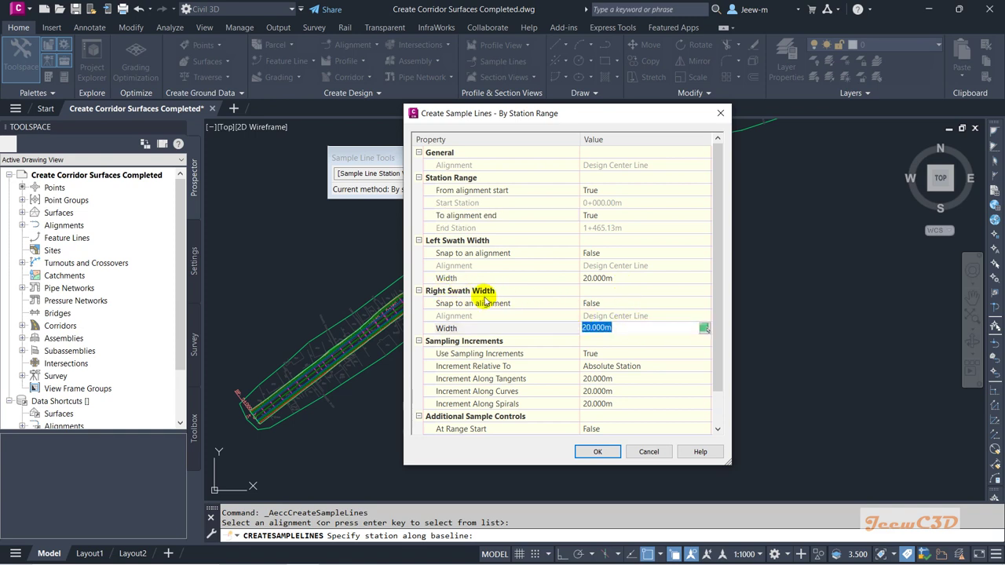
click(549, 381)
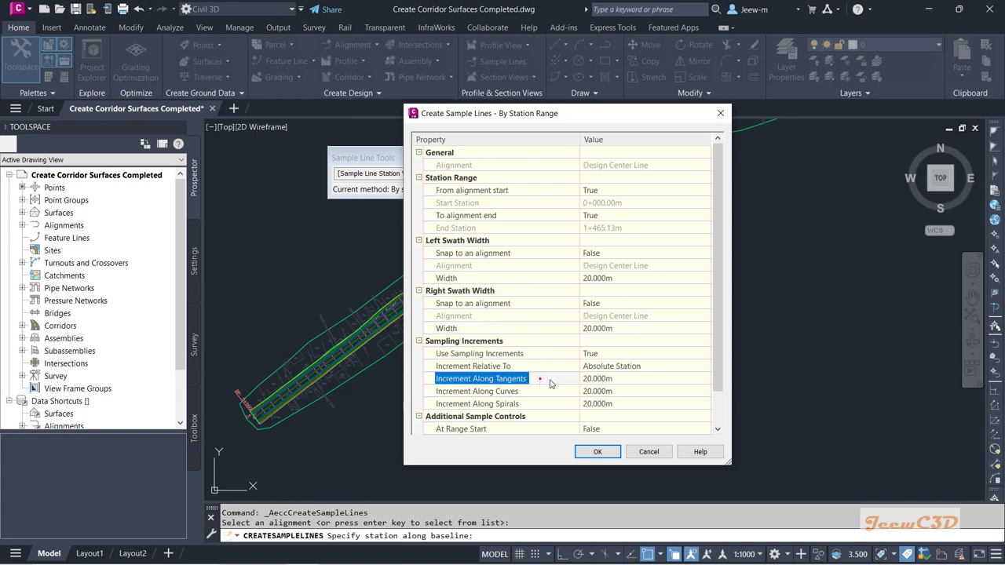
click(598, 380)
drag(714, 336, 731, 375)
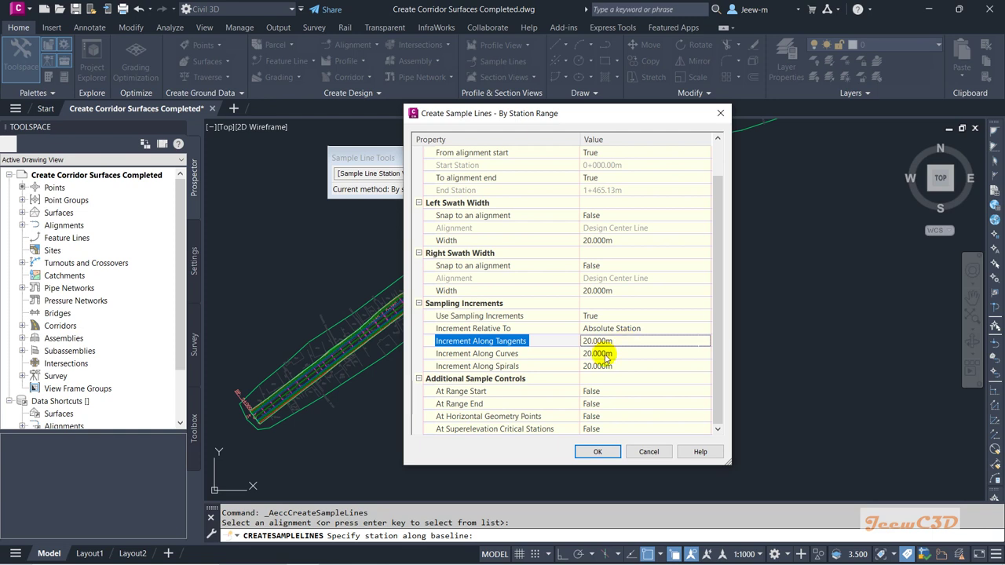
drag(636, 115, 636, 72)
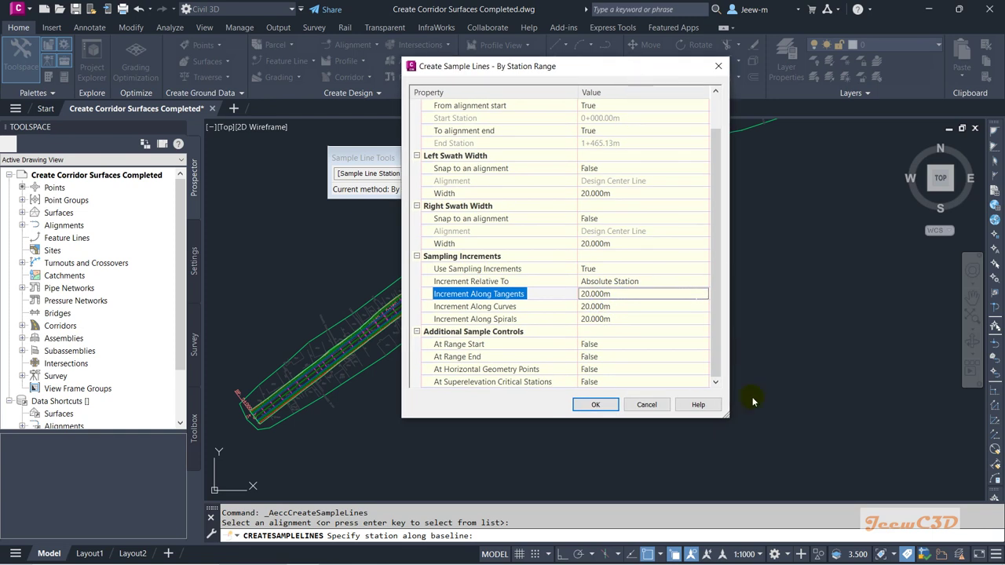
click(488, 347)
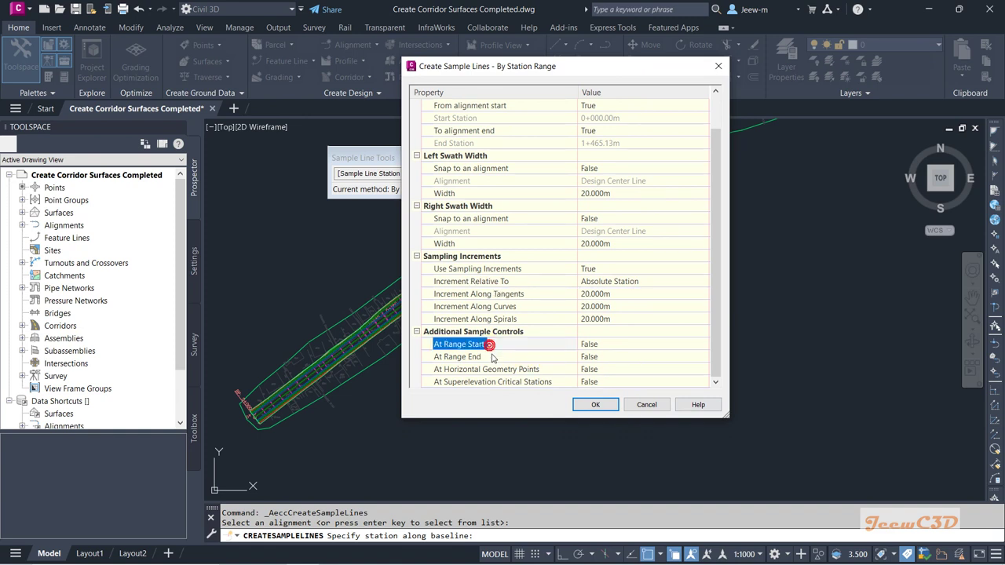
click(492, 357)
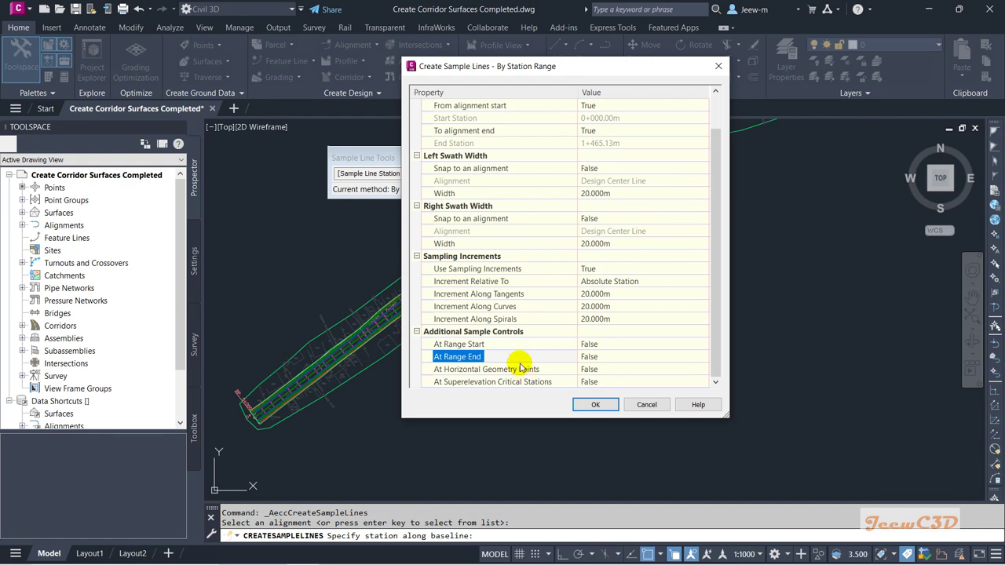
click(594, 405)
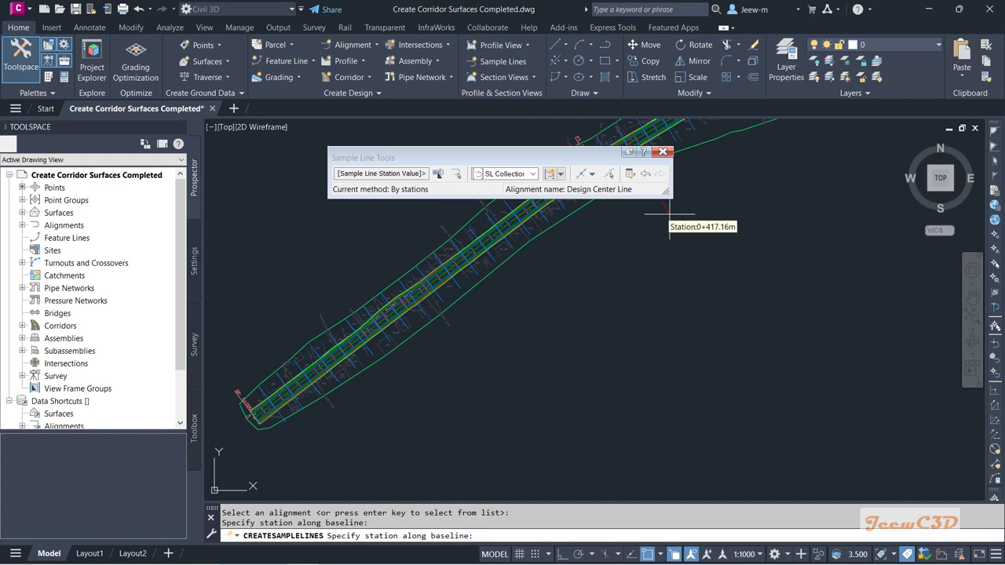
click(666, 153)
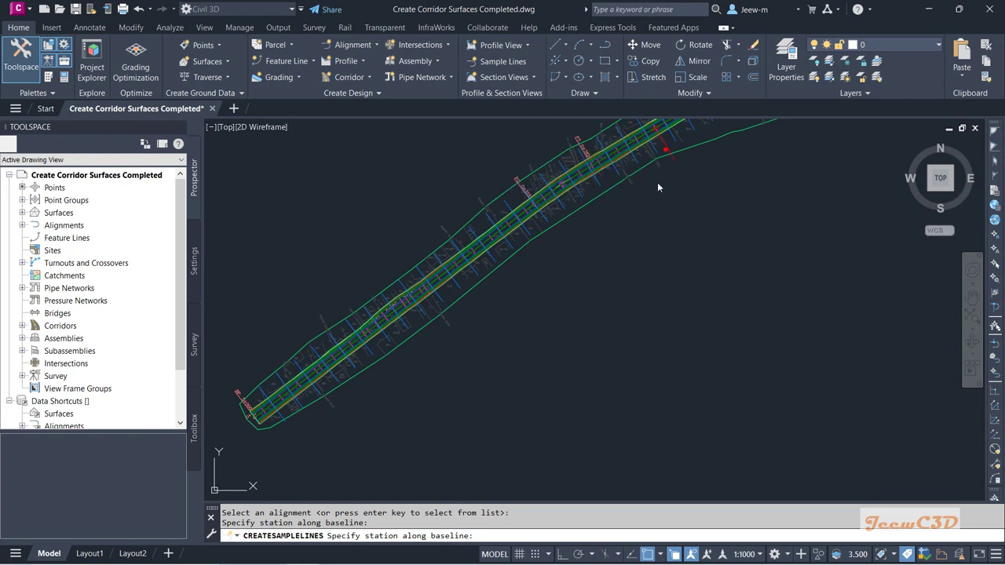
Examine the new sample lines and their station labels along the corridor, including near the alignment's beginning
scroll(628, 300, down, 4)
scroll(554, 354, up, 2)
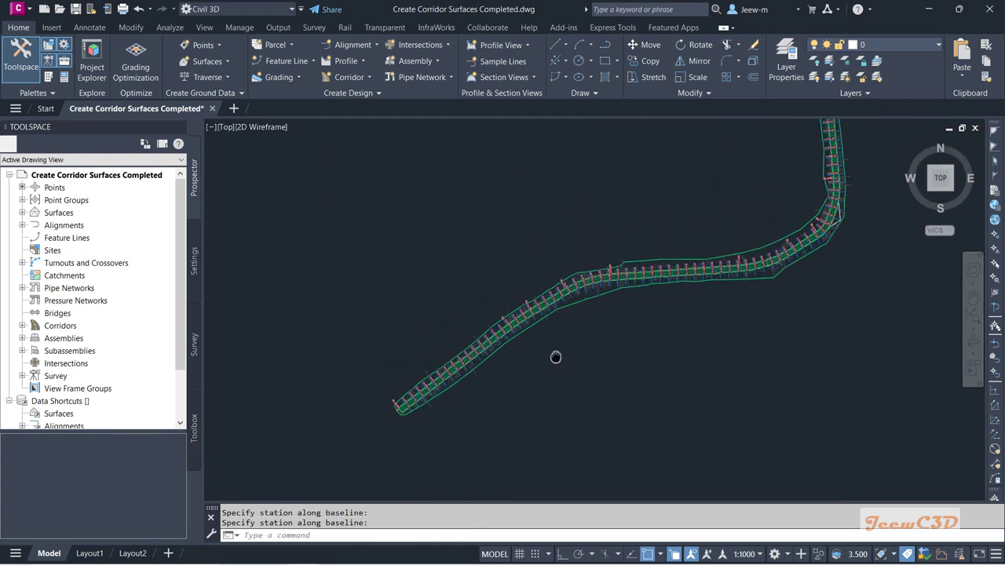
scroll(452, 381, up, 5)
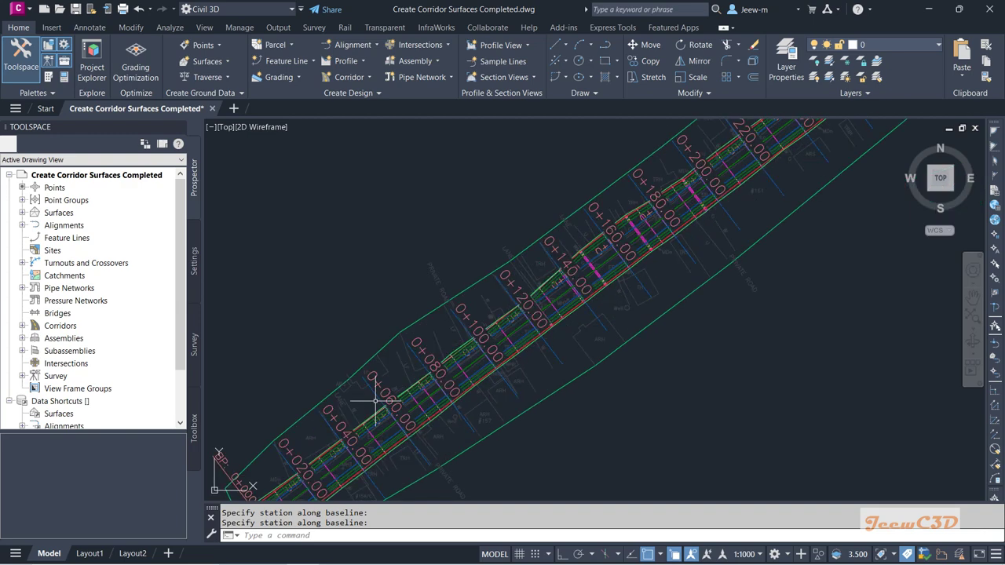
scroll(518, 314, down, 2)
scroll(538, 299, up, 1)
scroll(403, 398, up, 3)
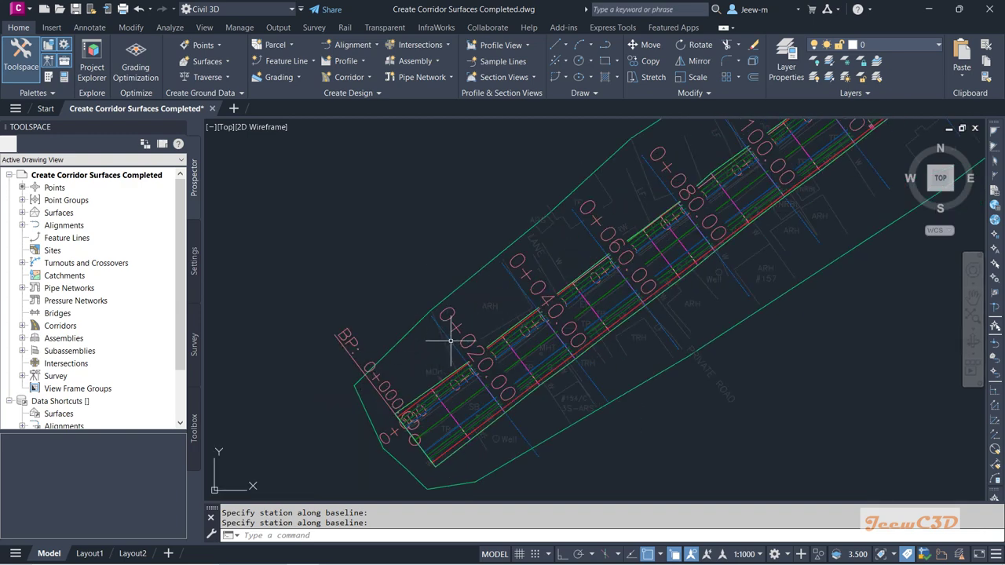
scroll(488, 321, down, 5)
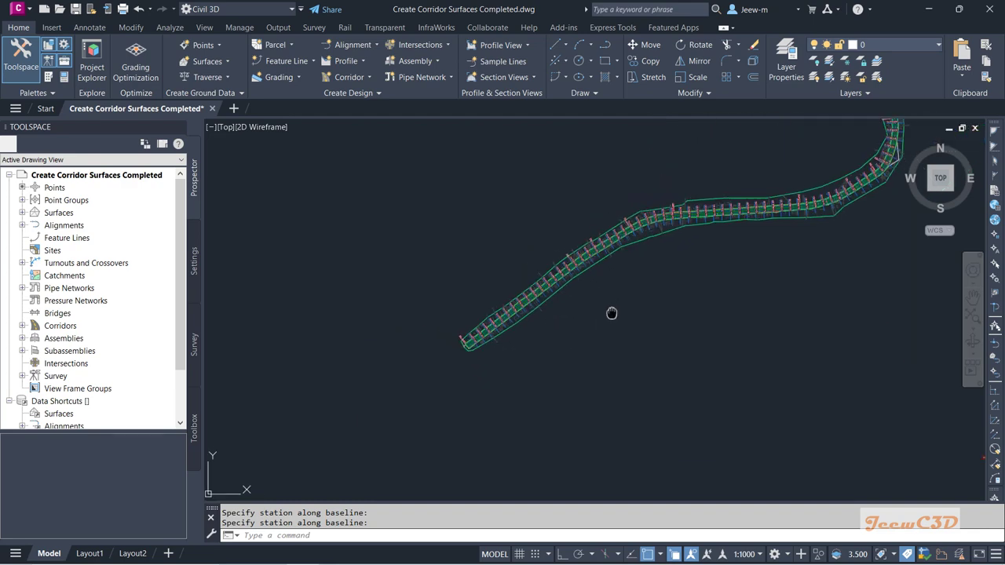
Remove the Sample Line Labels entry from the sample line label group of SL Collection - 1 and apply the change
middle_drag(610, 314, 422, 422)
scroll(422, 421, down, 1)
scroll(633, 252, up, 3)
scroll(555, 303, down, 3)
scroll(581, 236, up, 6)
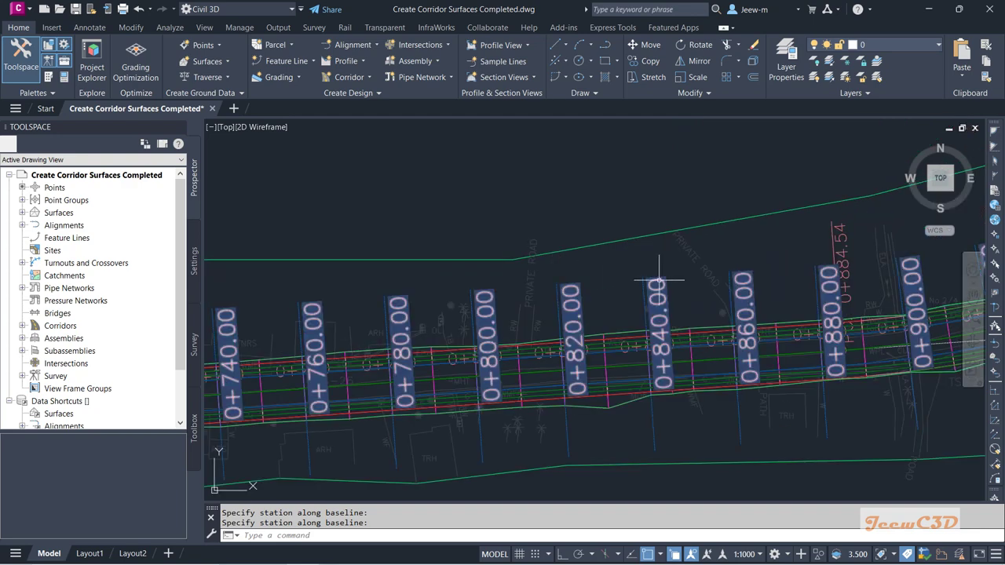
click(659, 279)
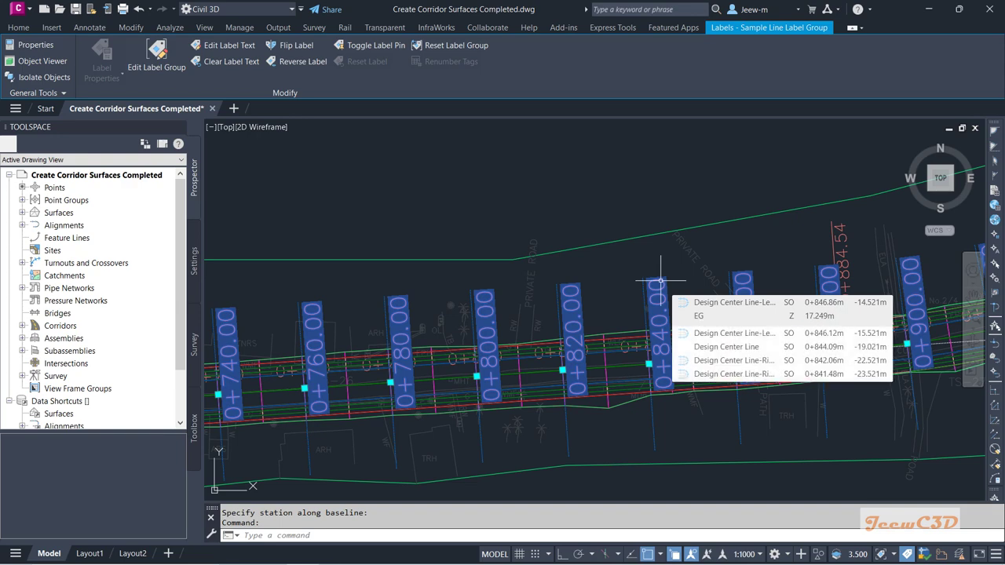
click(160, 58)
click(316, 215)
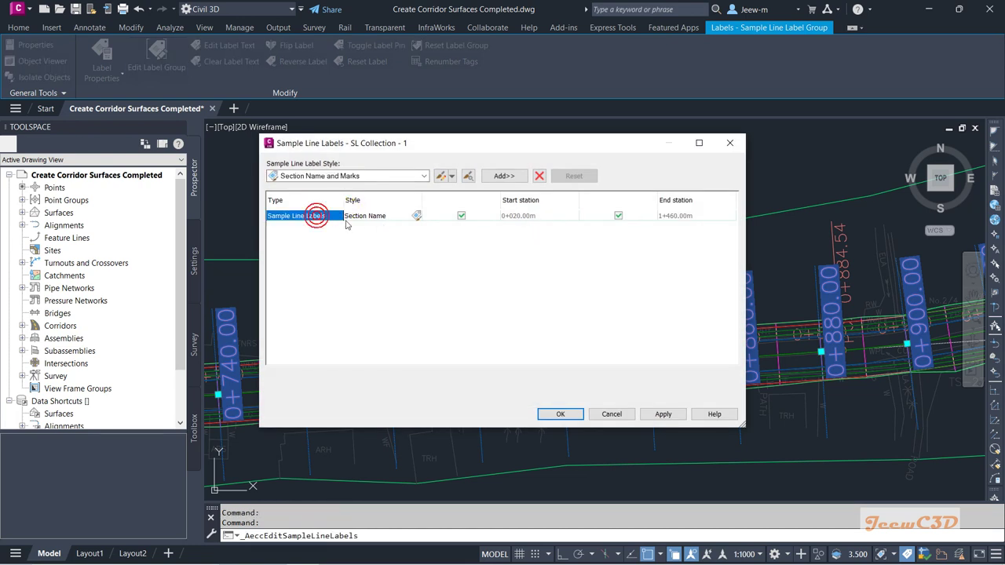
click(540, 177)
click(559, 414)
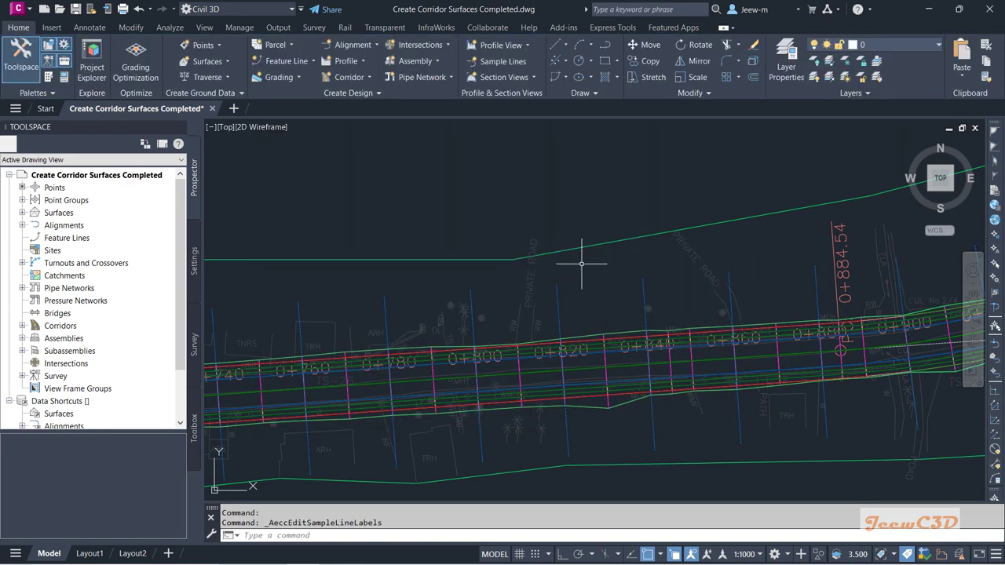
Examine the unlabeled sample lines along the corridor, including the line at 0+660 and the stretch near the alignment's beginning
scroll(581, 274, down, 5)
scroll(420, 332, up, 3)
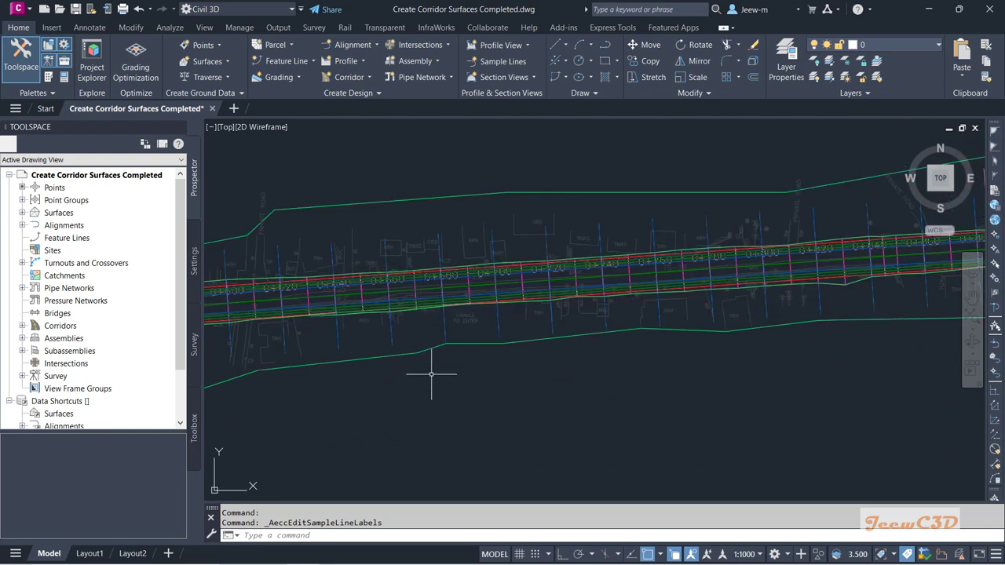
click(391, 335)
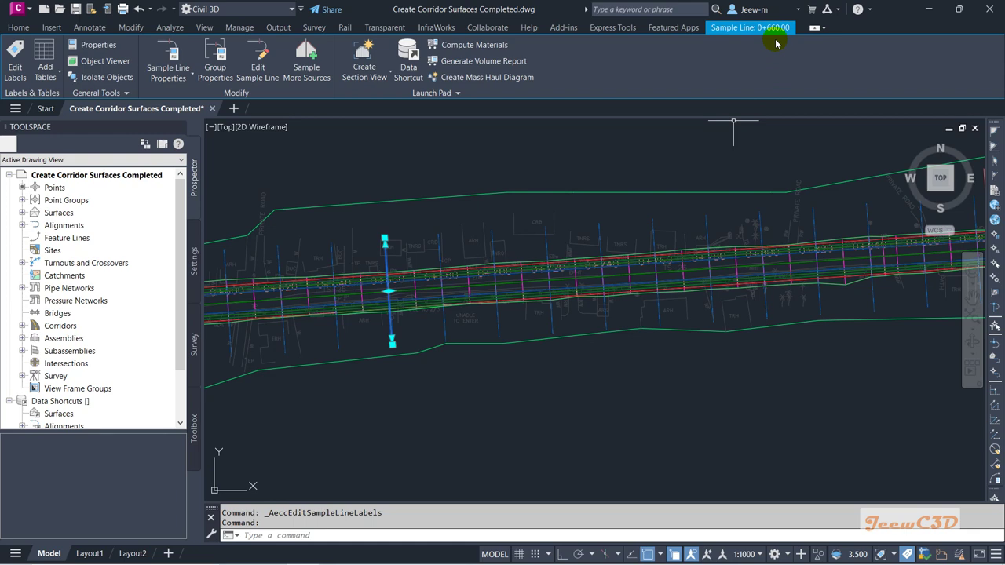
key(Escape)
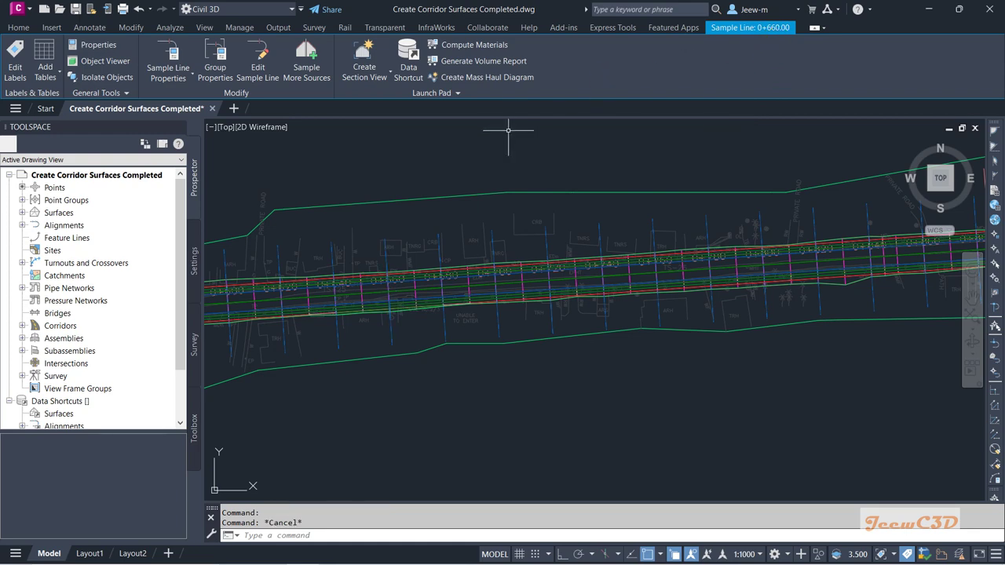
scroll(515, 130, down, 5)
scroll(406, 337, up, 3)
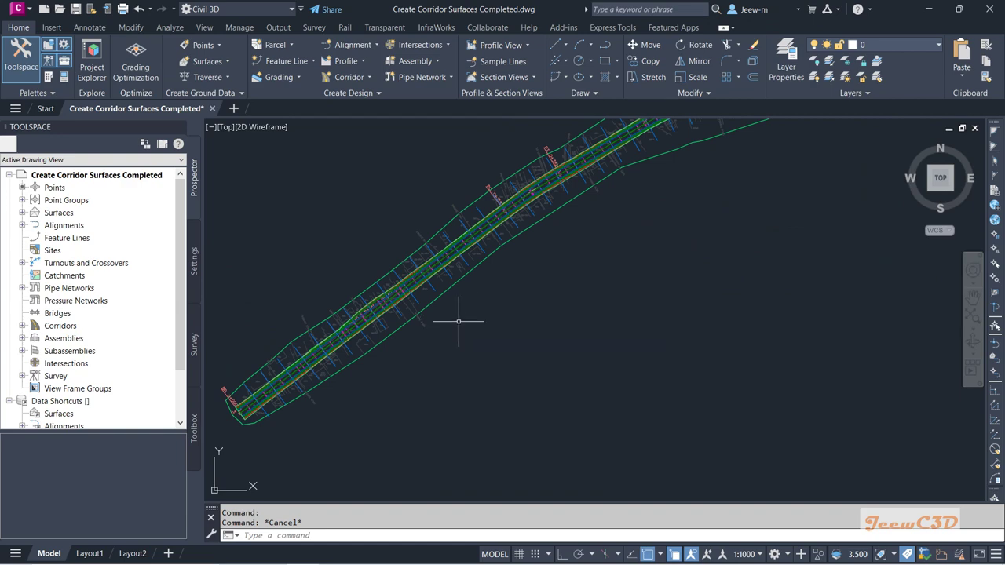
scroll(407, 336, up, 2)
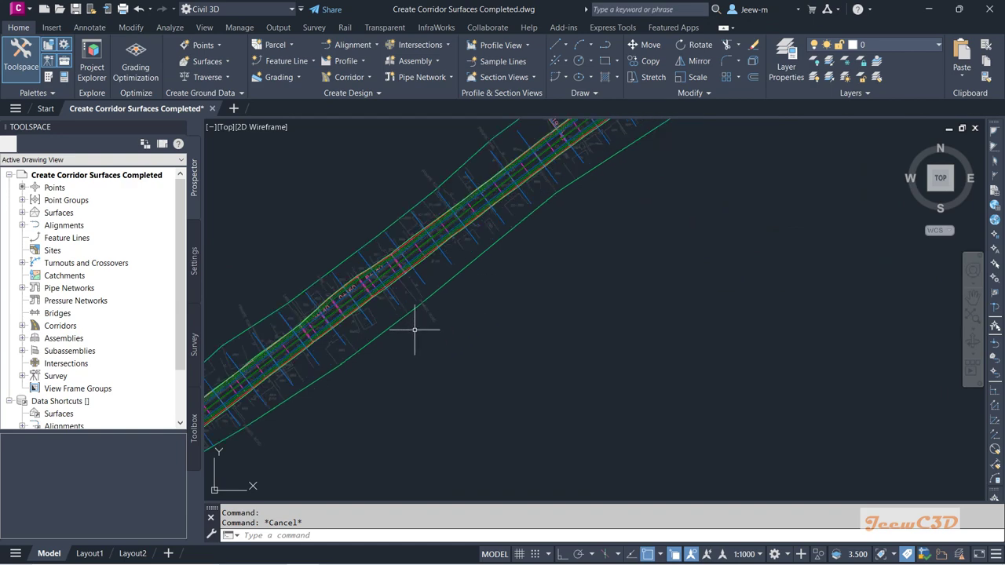
scroll(338, 336, up, 2)
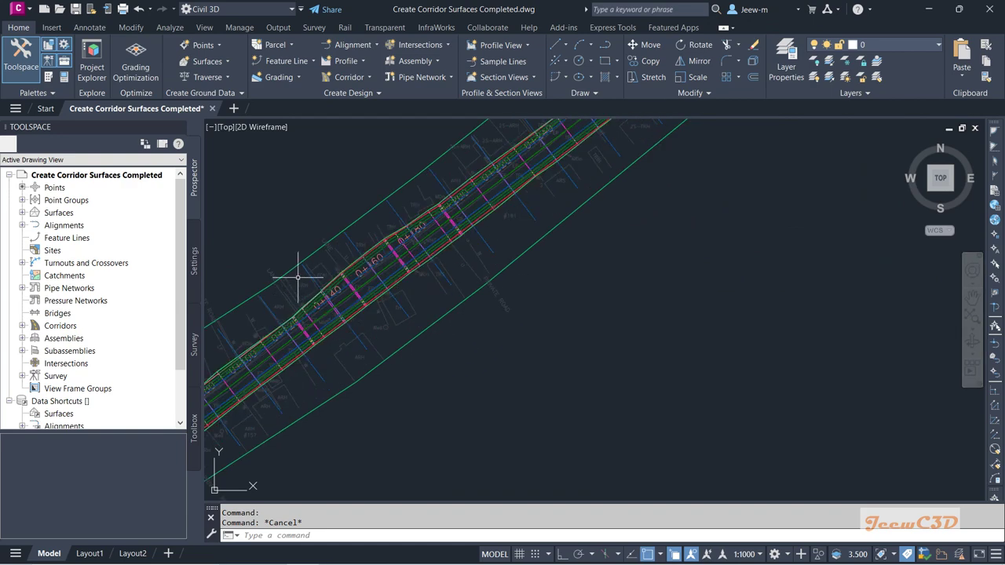
scroll(298, 276, up, 3)
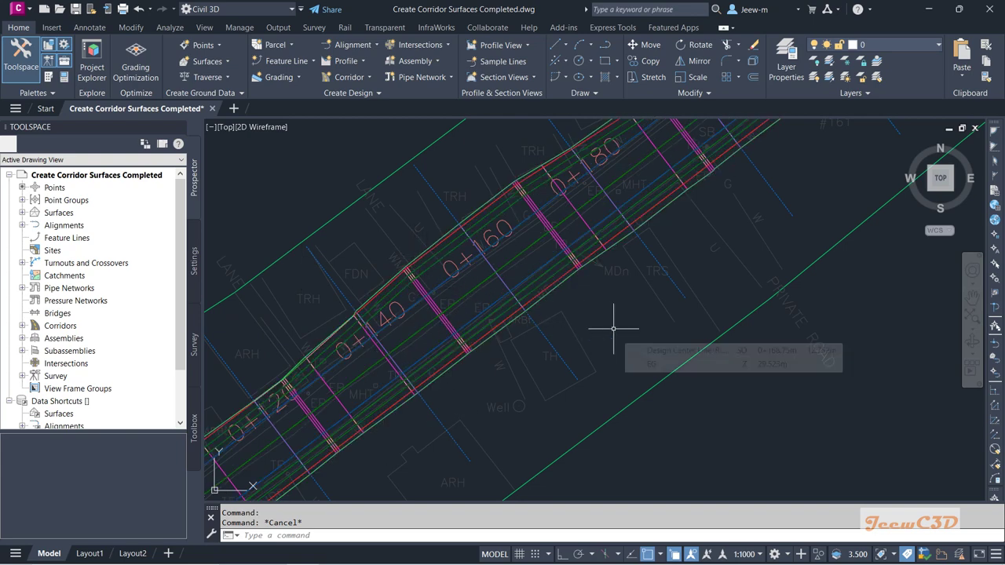
scroll(613, 328, down, 5)
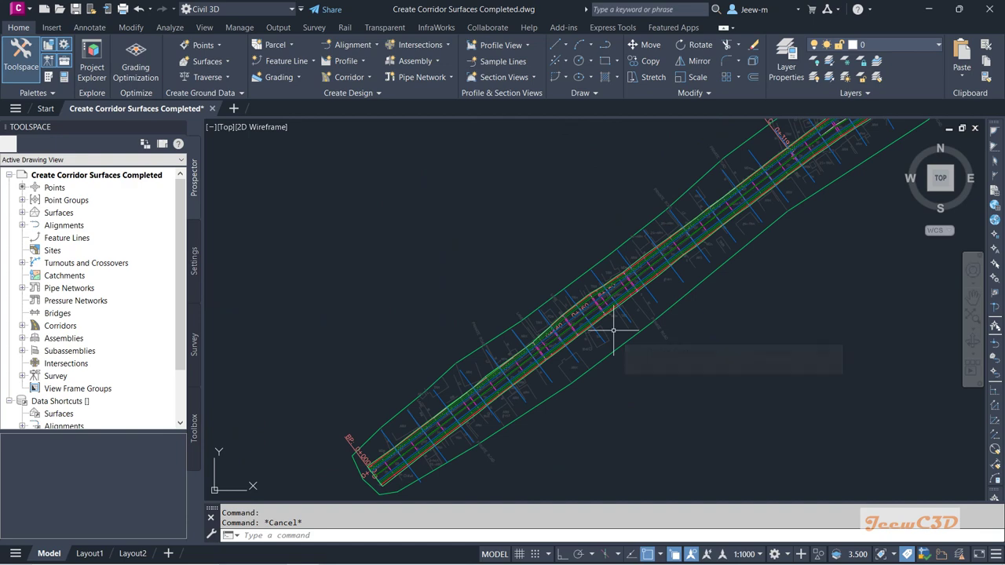
scroll(613, 329, down, 3)
scroll(613, 328, down, 2)
middle_drag(778, 367, 542, 365)
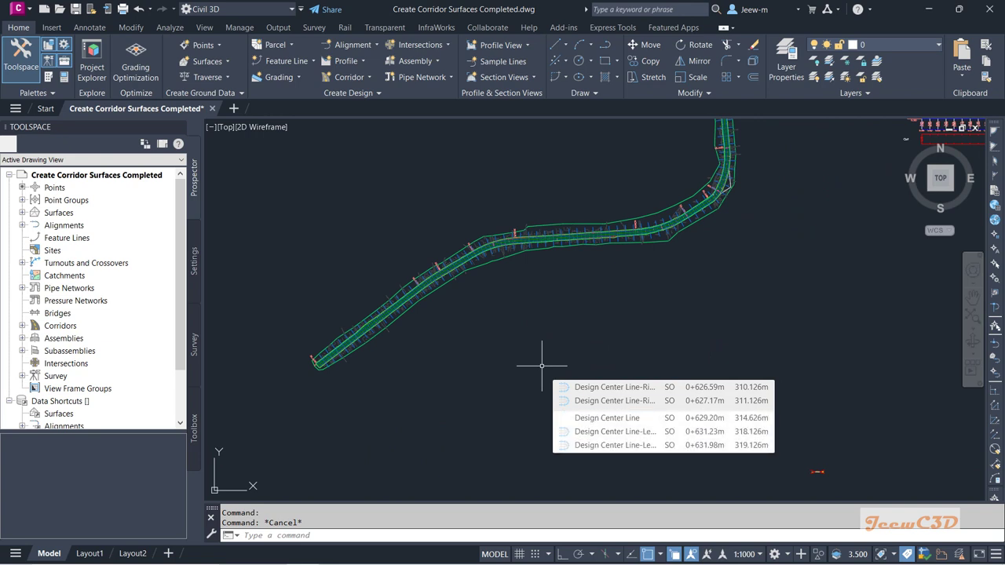
Start creating multiple section views from the 0+340 sample line, keeping the automatic station range and choosing Draft placement in model space
scroll(432, 298, up, 5)
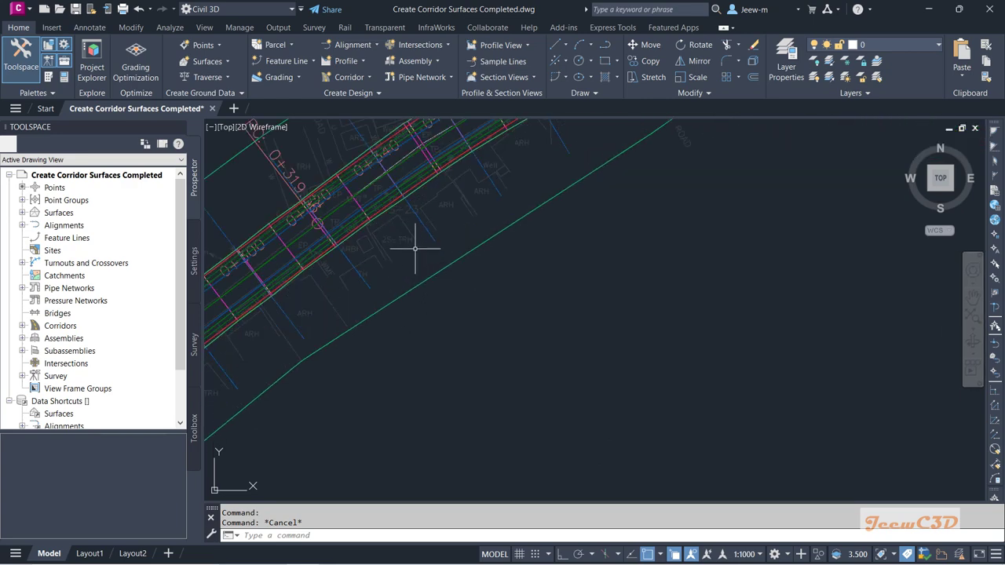
click(424, 224)
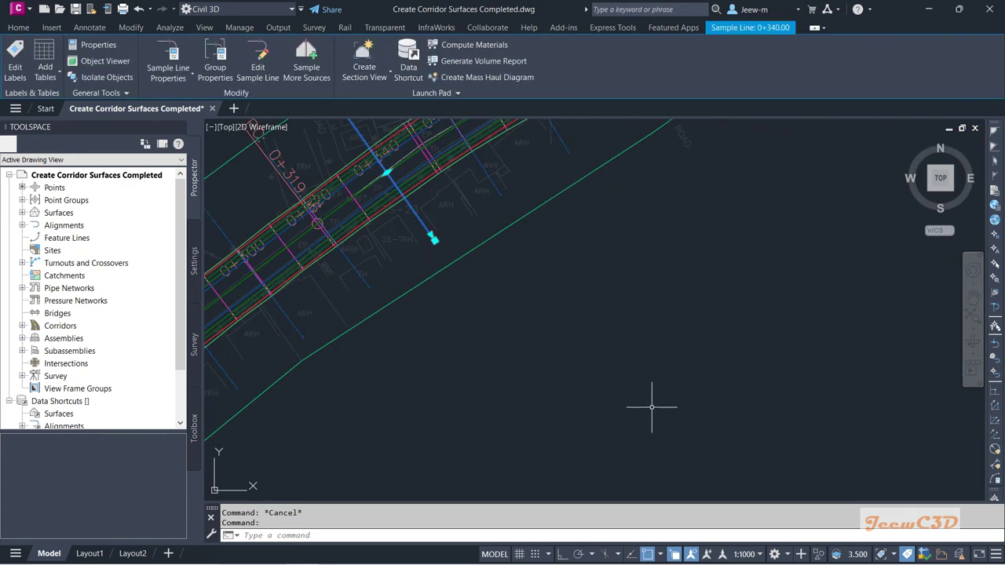
click(372, 84)
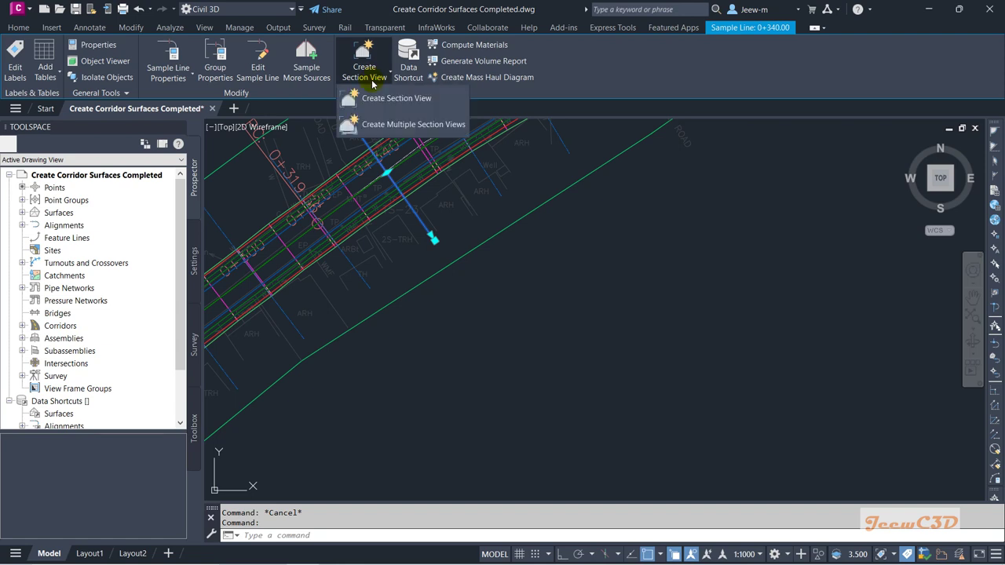
click(406, 125)
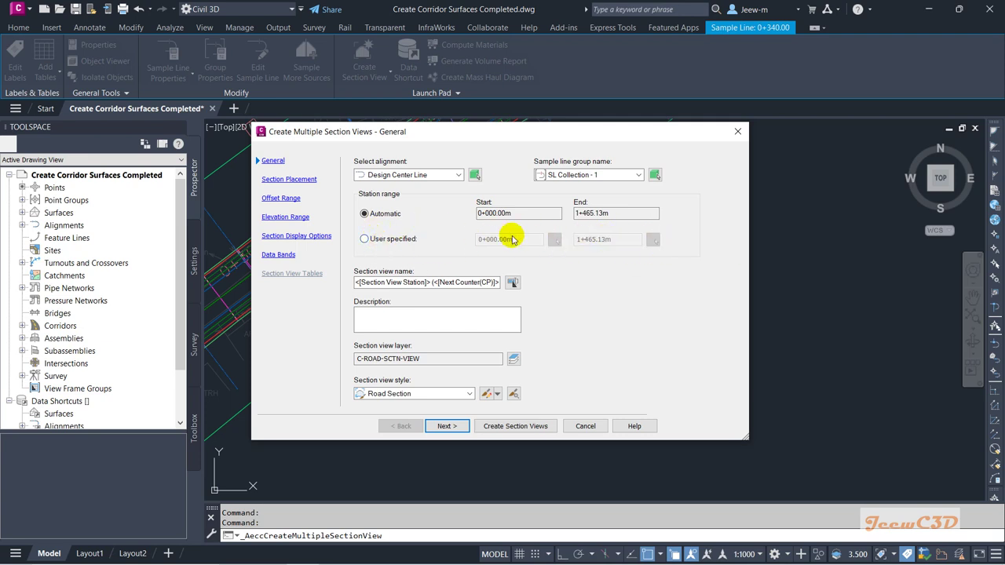
click(447, 426)
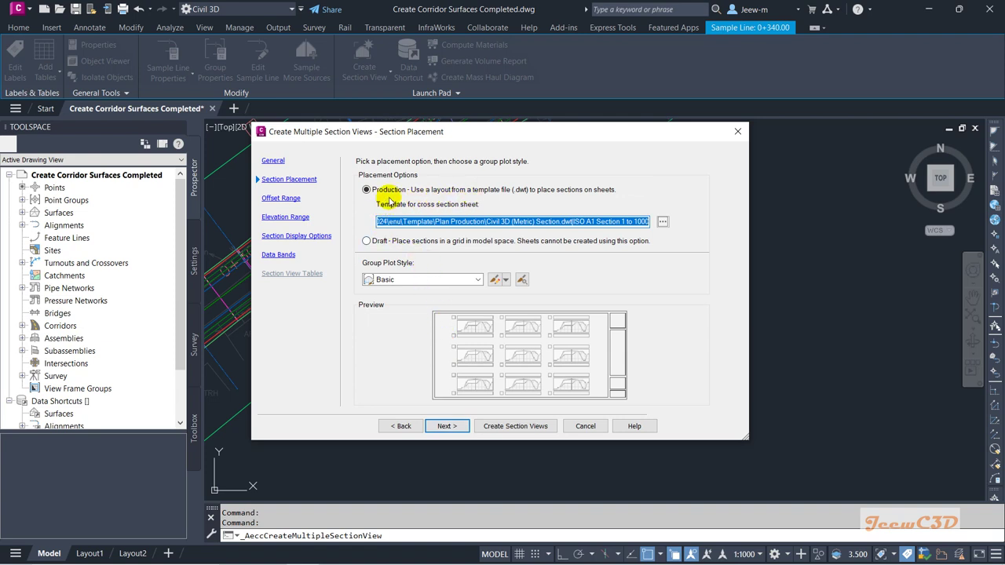
click(366, 241)
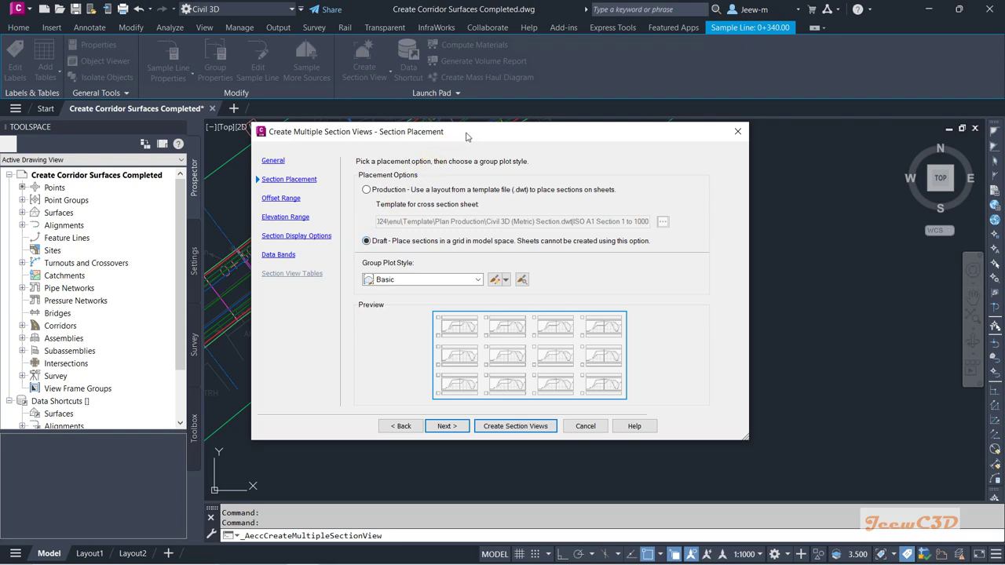
Enlarge the section view wizard and accept the Basic group plot style, automatic offset and elevation ranges, and default section display options
drag(466, 133, 441, 75)
drag(718, 380, 765, 454)
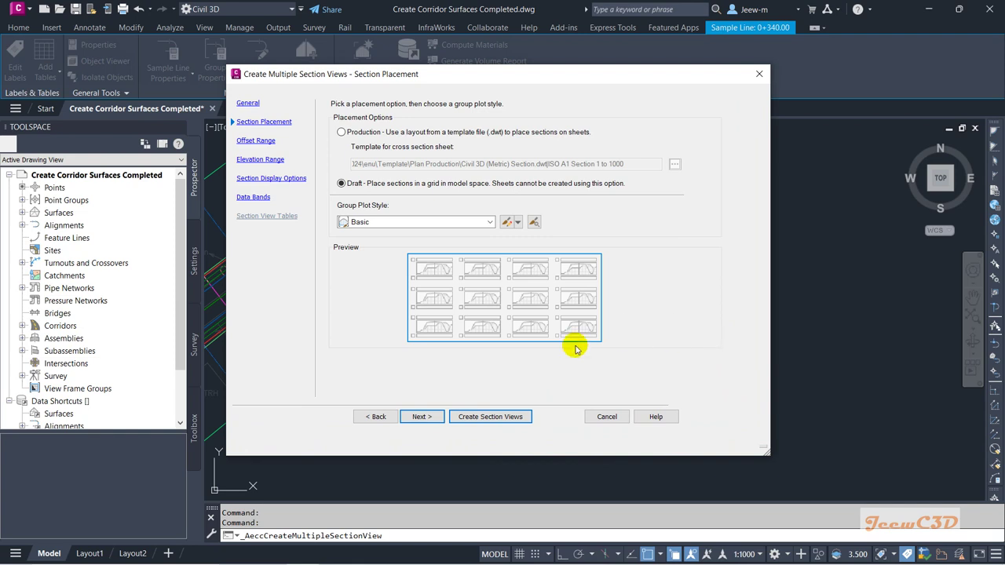
click(422, 417)
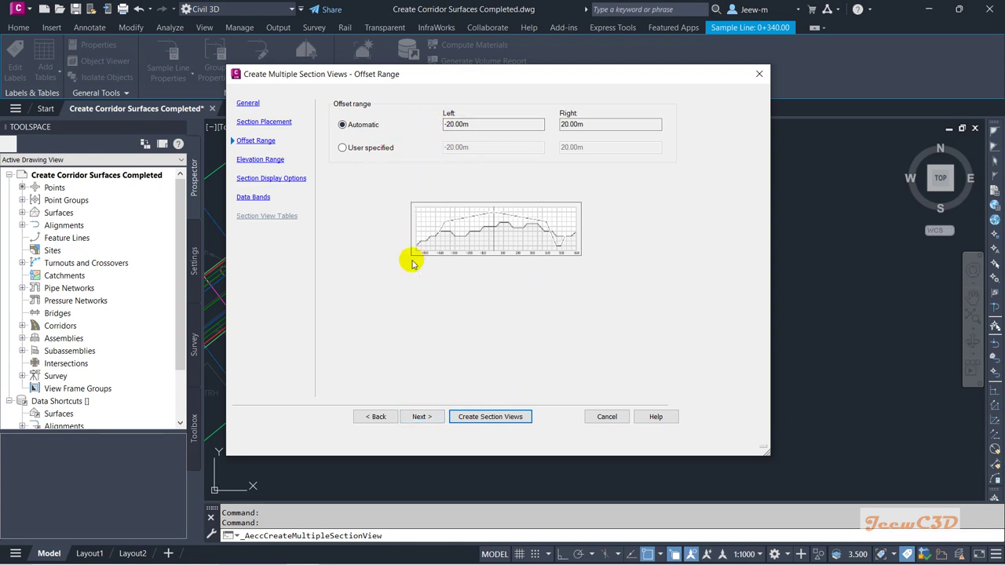
click(420, 414)
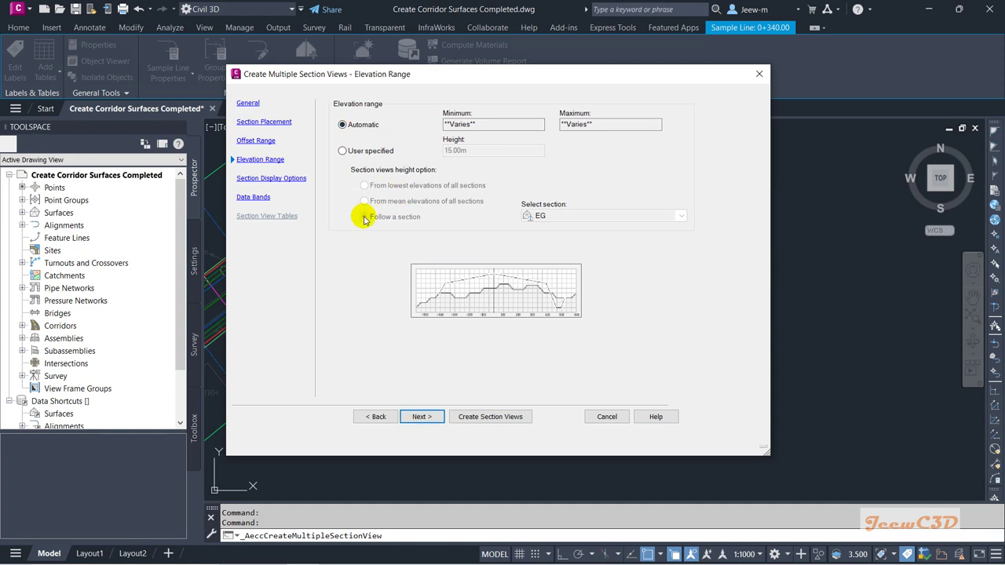
click(422, 417)
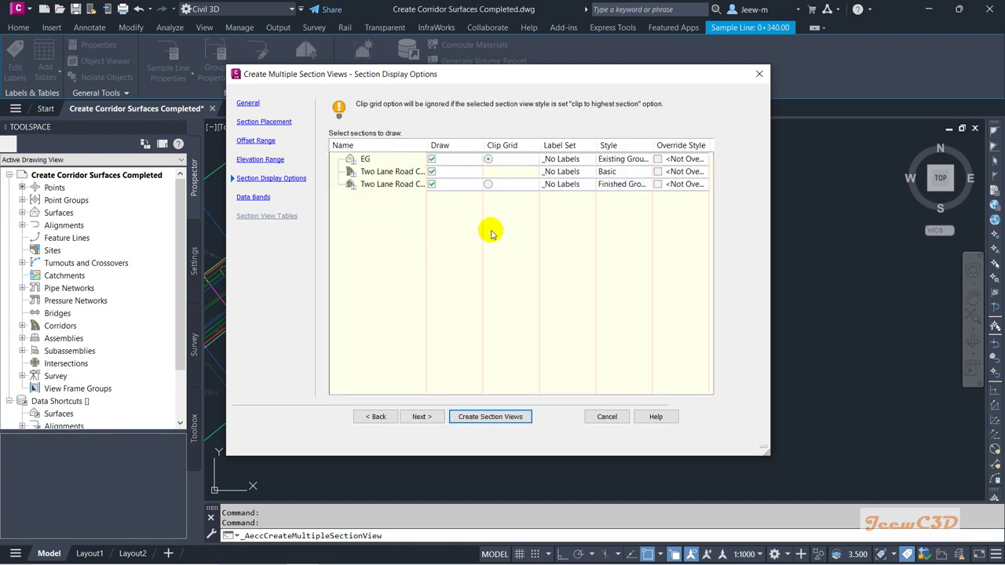
click(426, 416)
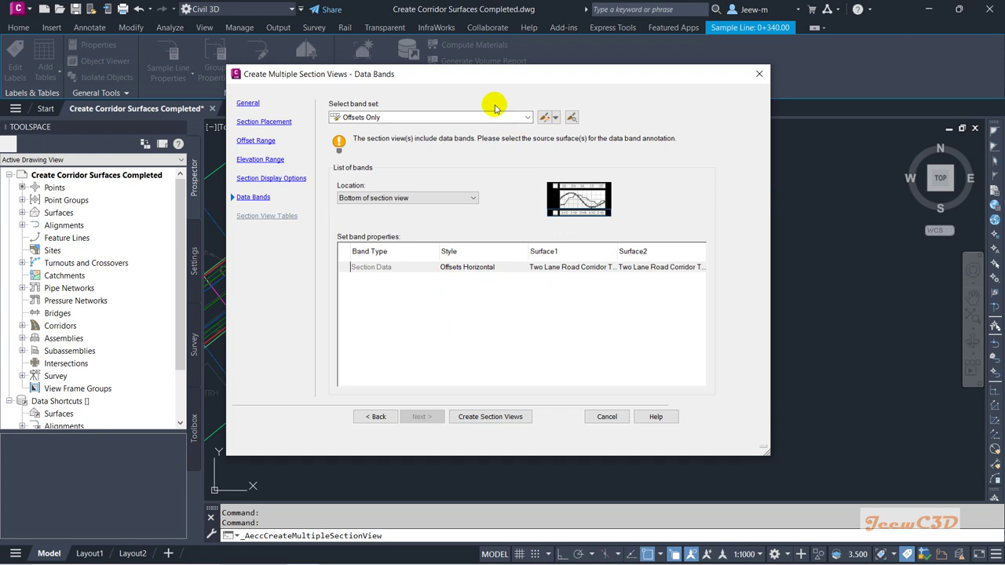
Set the section views' band set to Major Stations Offset and Elevations and check its EG Elevations, FG Elevations and Offsets bands
drag(481, 81, 469, 52)
drag(758, 434, 870, 460)
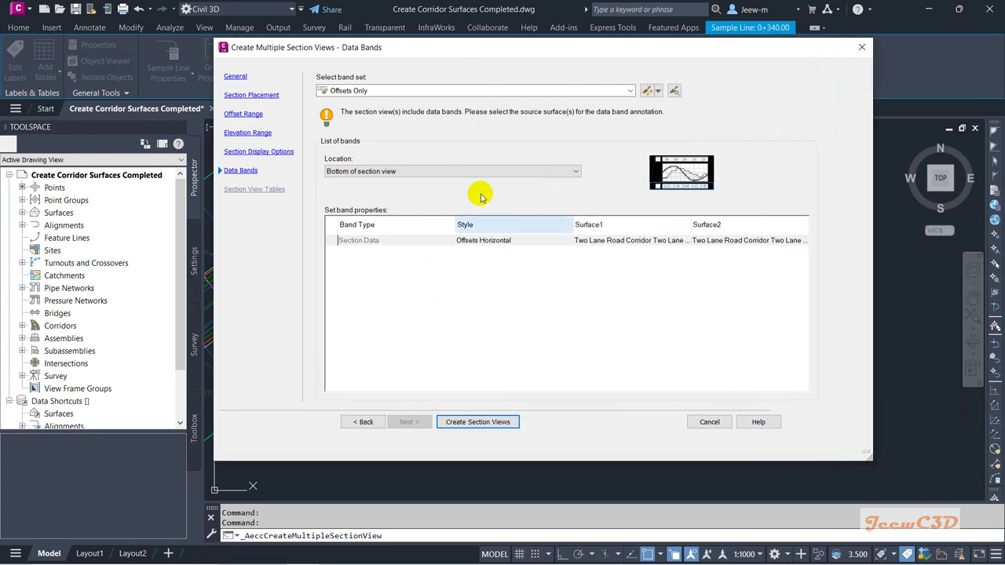
click(424, 92)
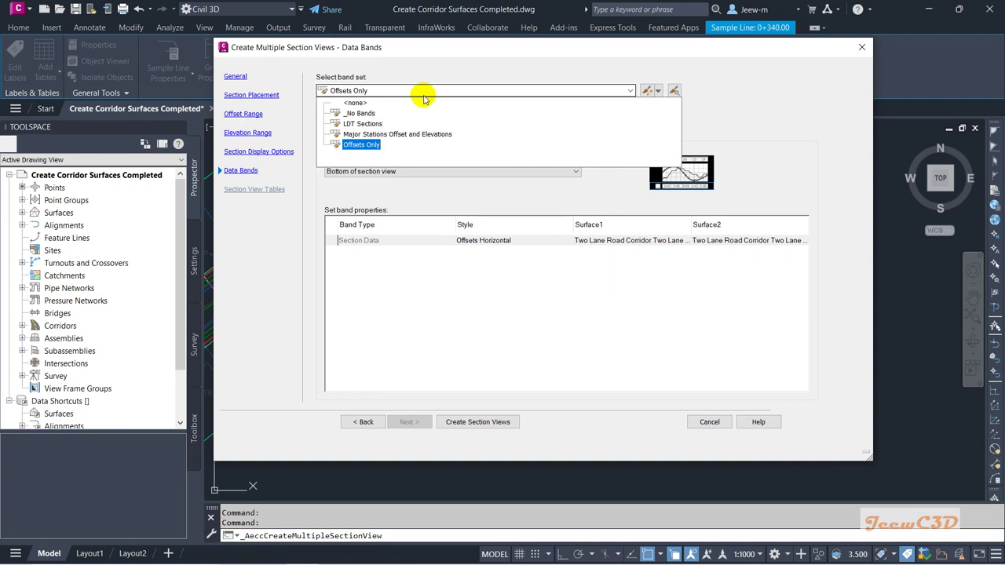
click(398, 135)
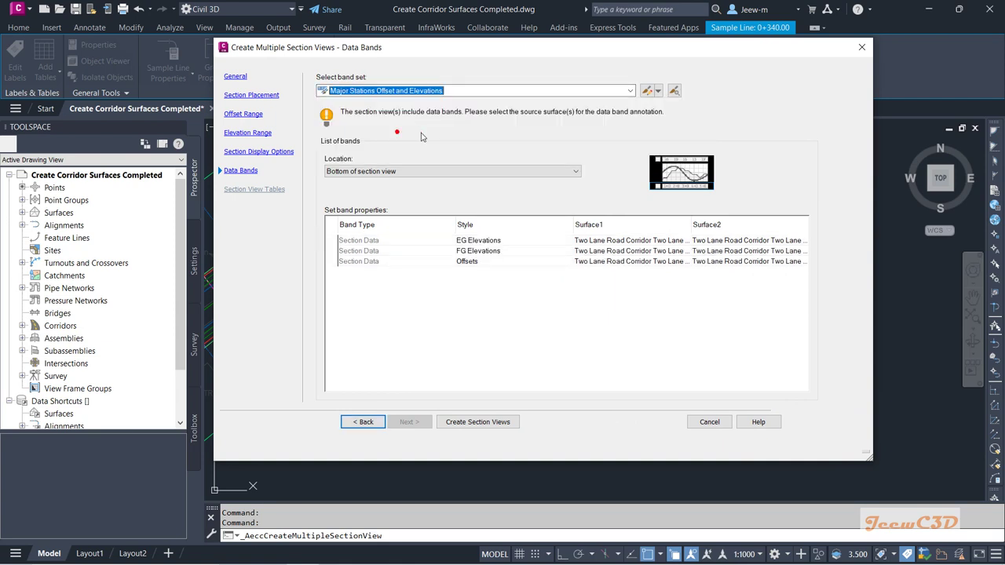
click(493, 240)
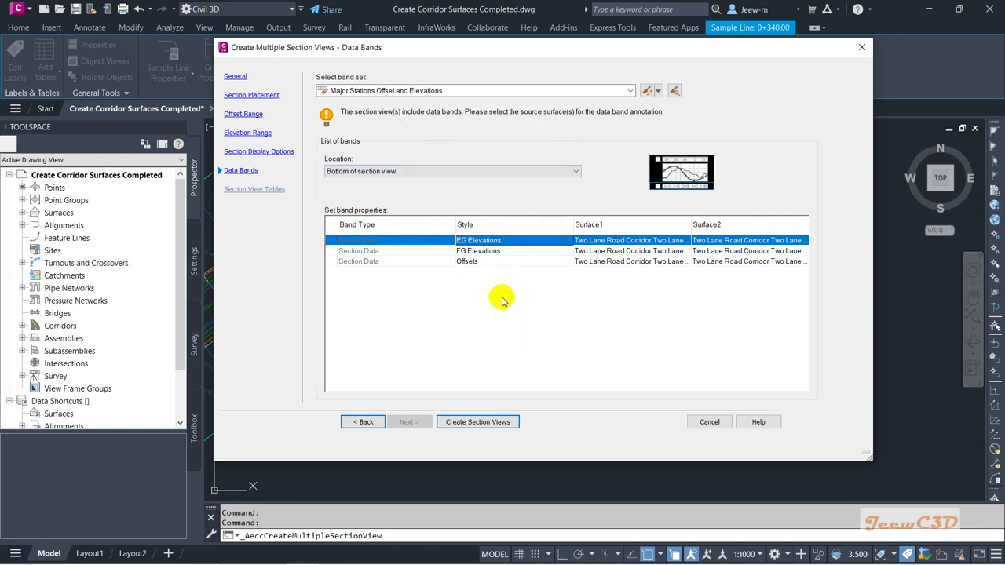
click(369, 252)
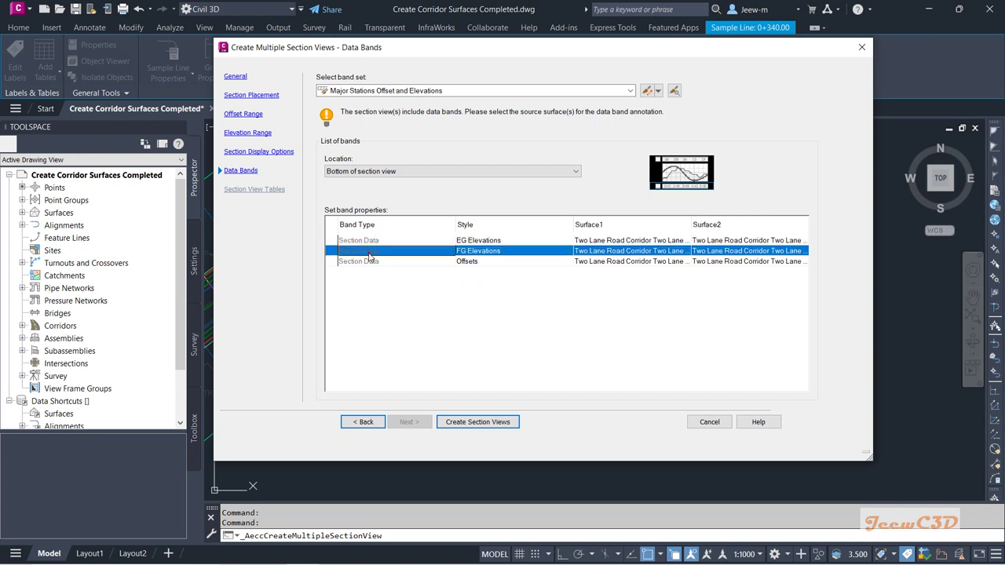
click(369, 260)
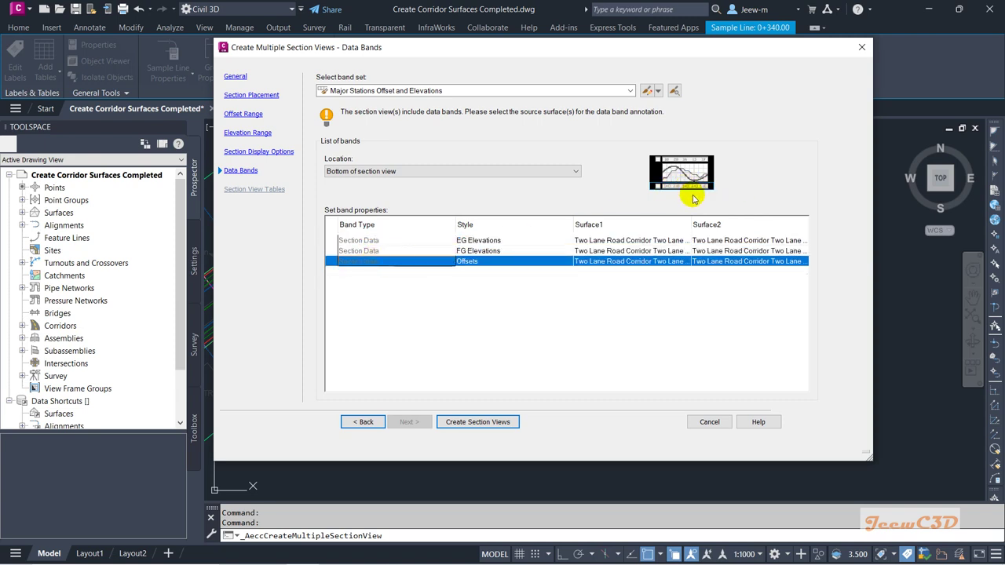
Create the section views, placing their origin in the empty model space to the right of the profile view
click(488, 422)
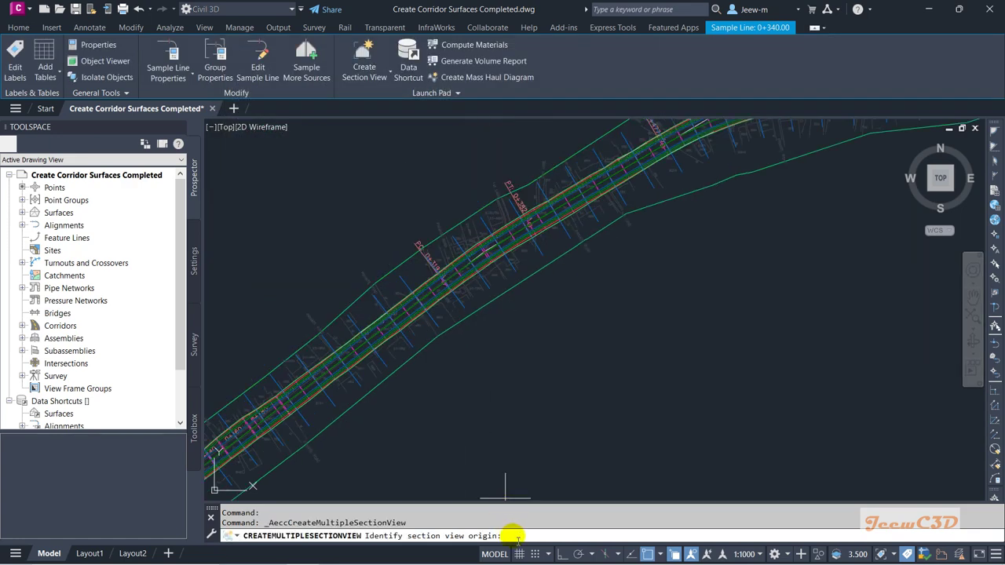
scroll(639, 382, down, 5)
middle_drag(717, 375, 384, 299)
middle_drag(623, 336, 442, 367)
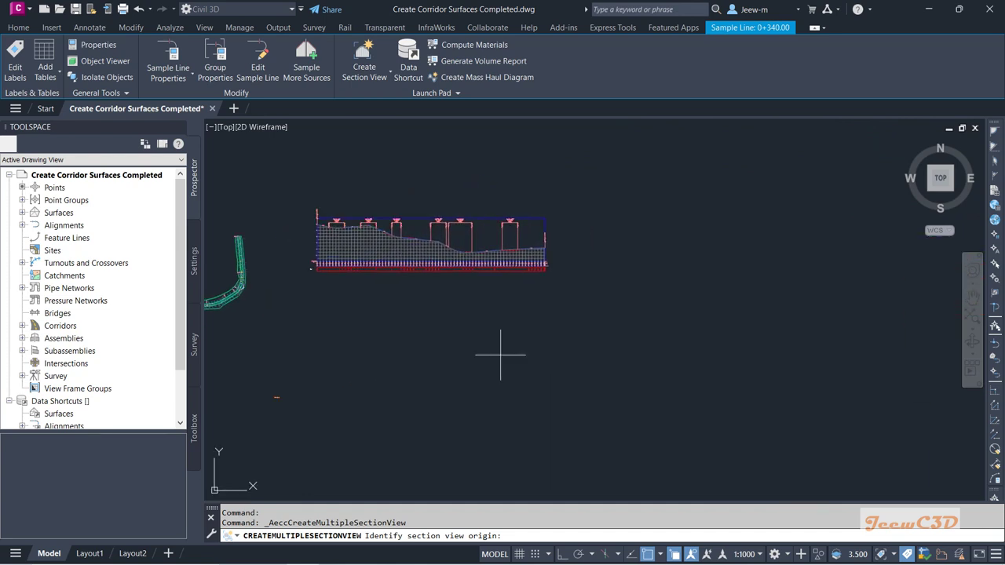
click(642, 254)
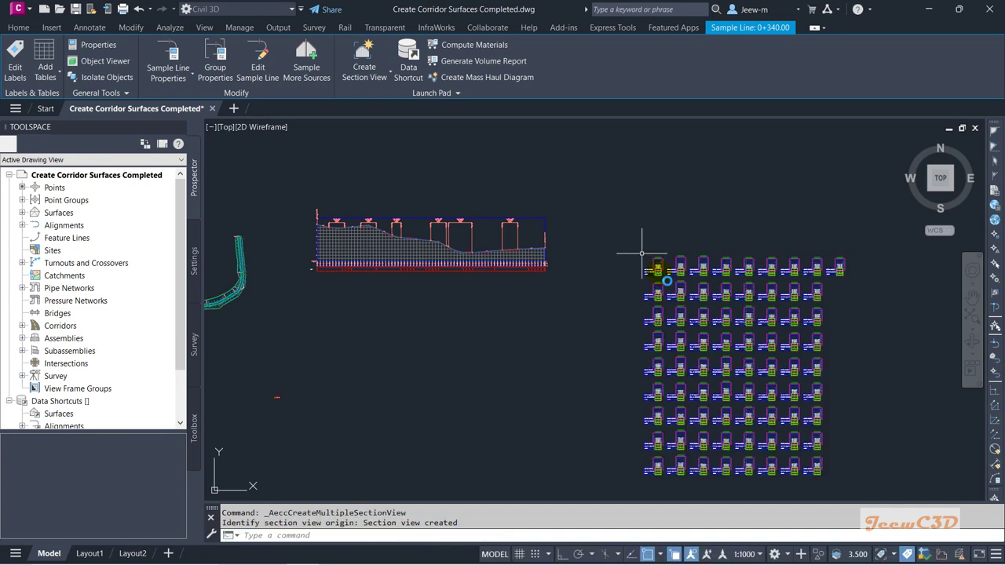
Examine the created section views, including the 0+020 corridor section and its existing elevation, proposed elevation and offset bands
scroll(642, 254, up, 10)
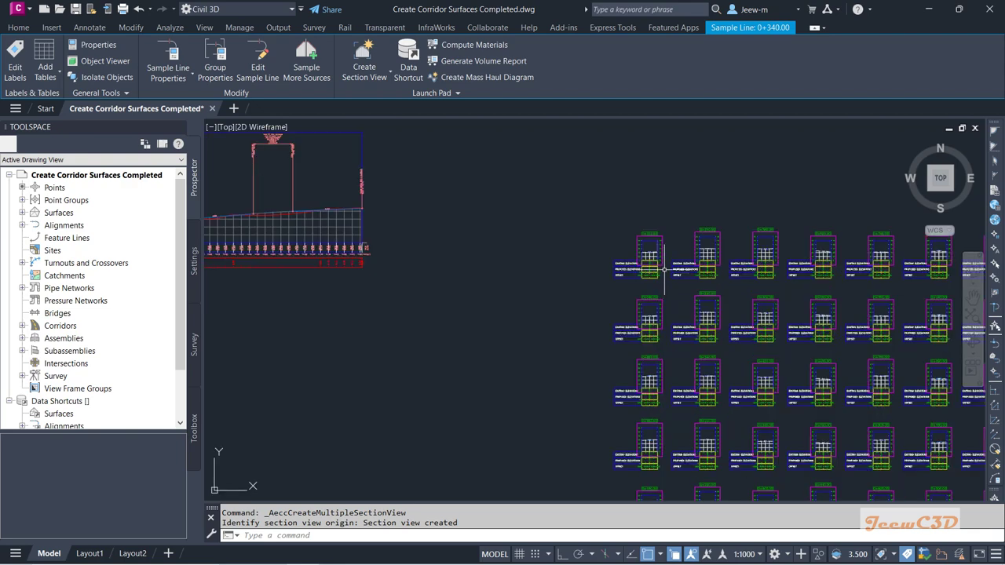
scroll(630, 241, down, 3)
scroll(620, 202, up, 6)
scroll(637, 193, down, 5)
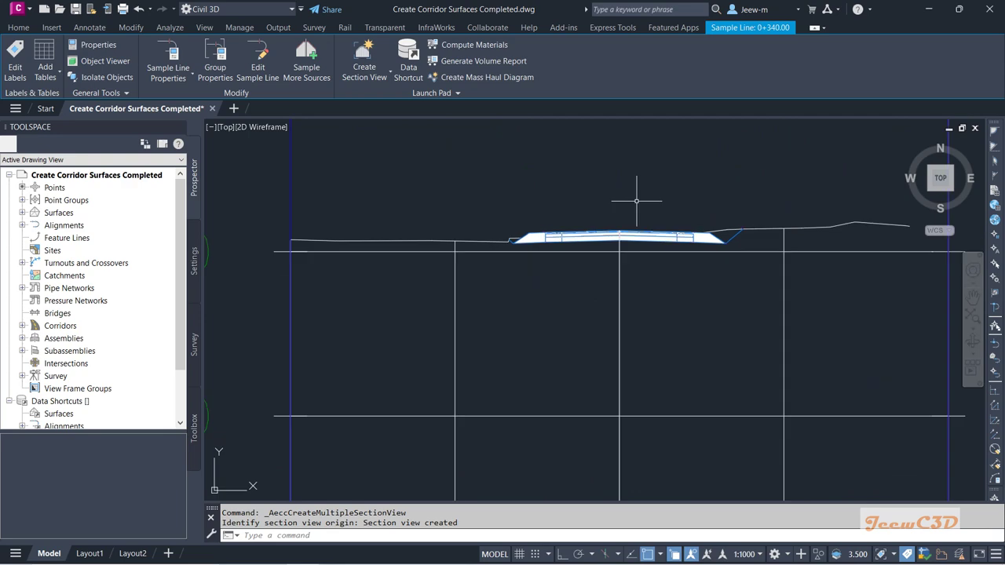
scroll(635, 240, up, 5)
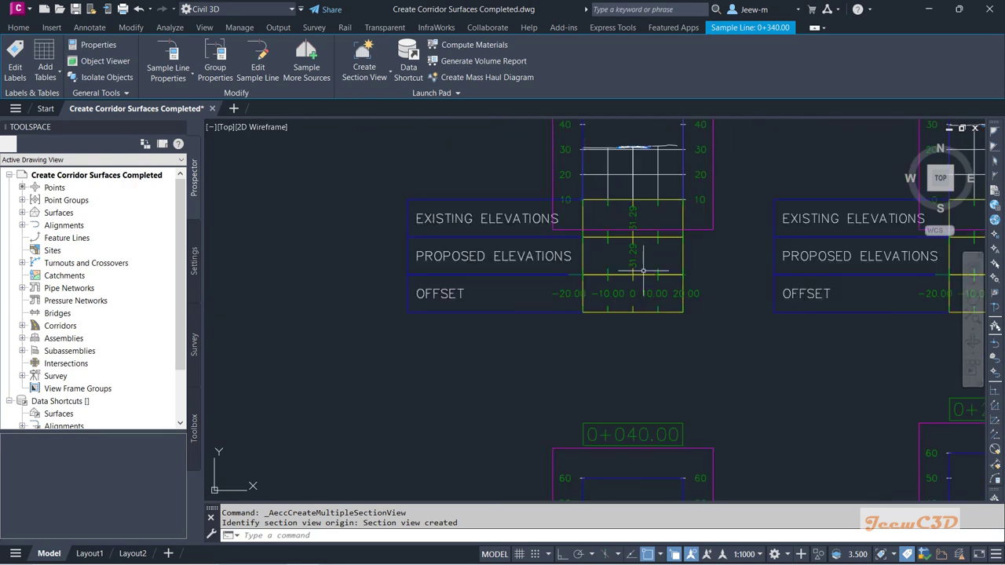
scroll(653, 255, down, 5)
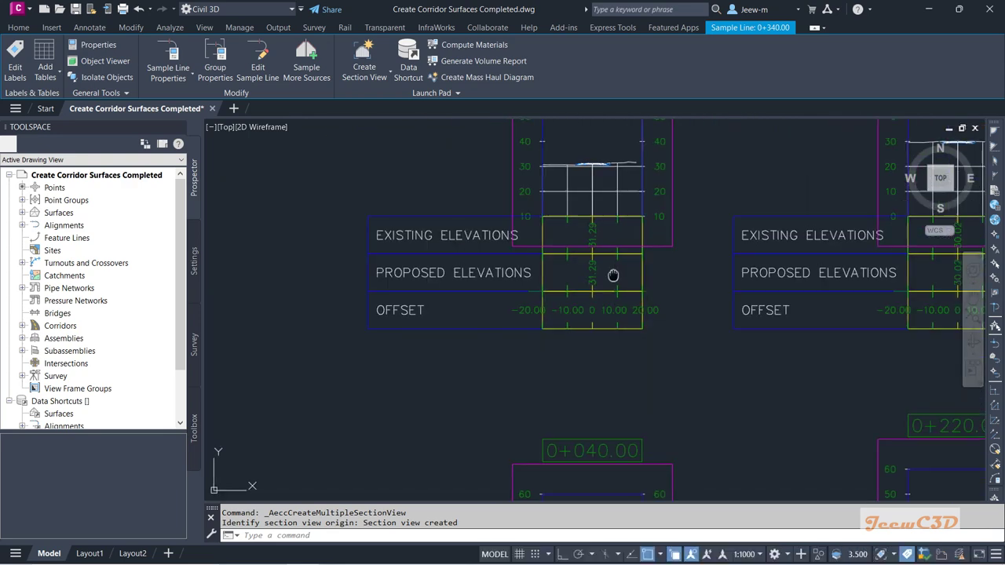
scroll(594, 269, down, 1)
scroll(601, 314, up, 3)
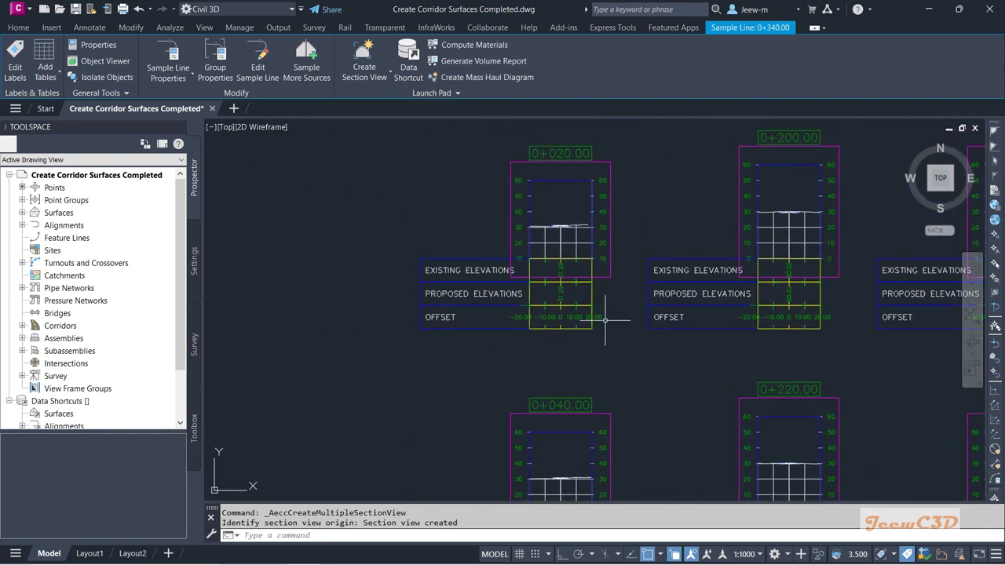
Set the annotation scale to 1:250 and update the group layout of the section views
click(747, 553)
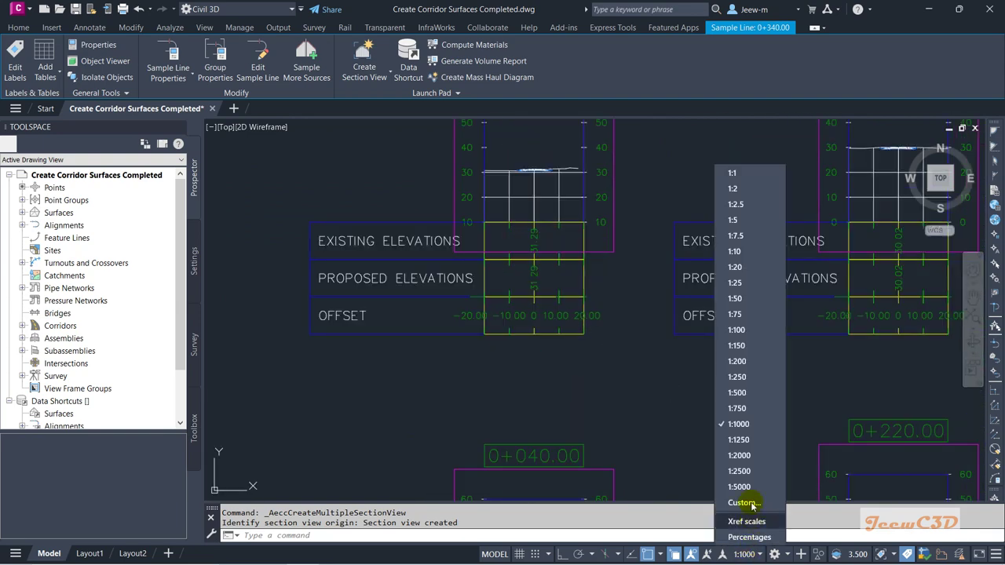
click(737, 379)
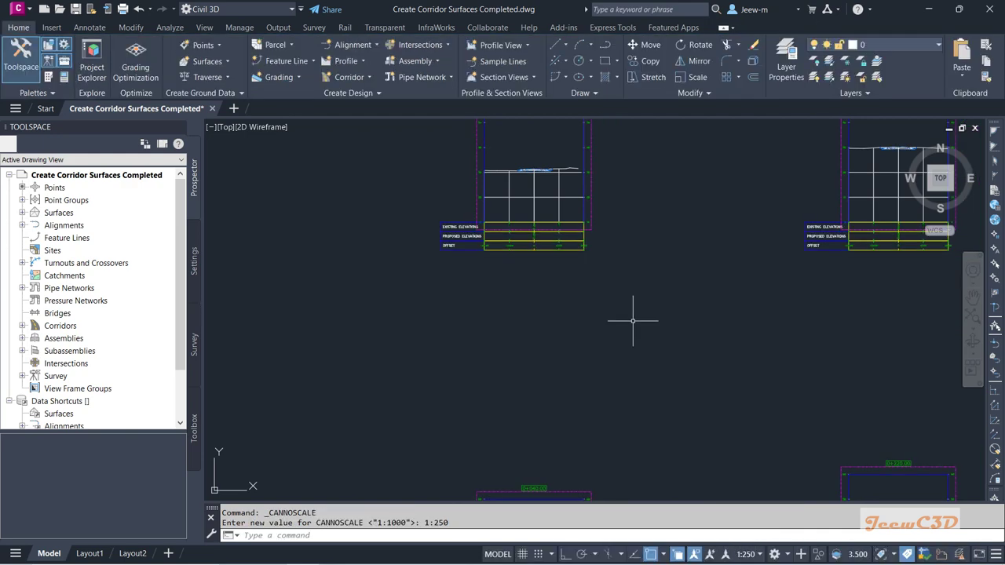
scroll(634, 320, down, 5)
scroll(583, 265, up, 5)
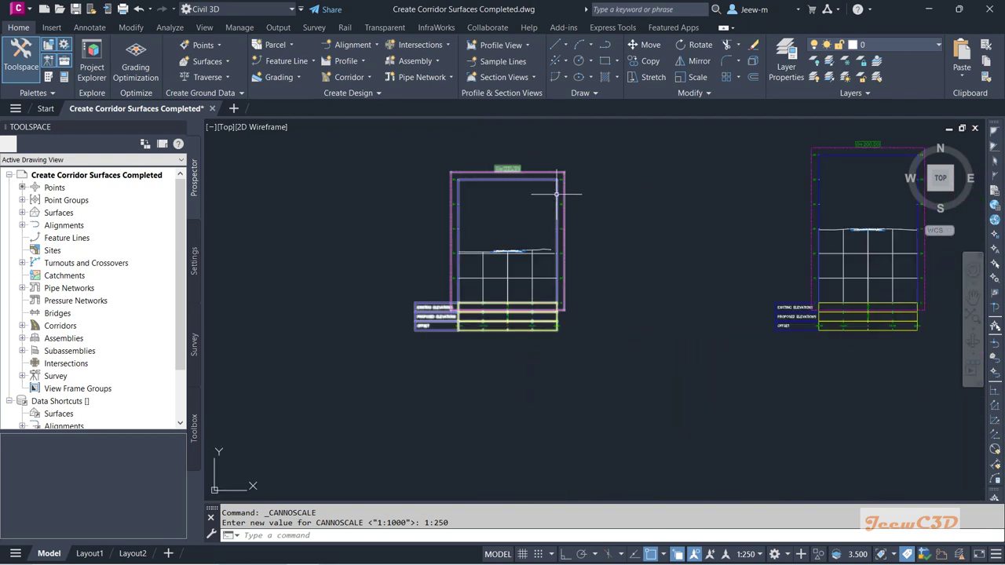
click(557, 194)
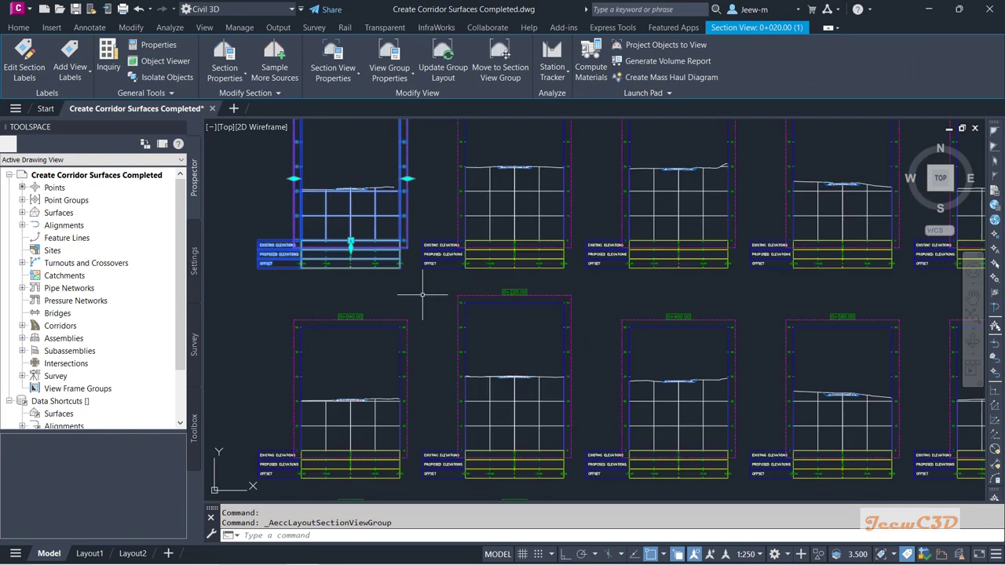
key(Escape)
Examine the corridor section, the ground line and the data bands in the 0+020 section view
scroll(410, 287, up, 4)
middle_drag(332, 240, 374, 393)
scroll(397, 225, up, 8)
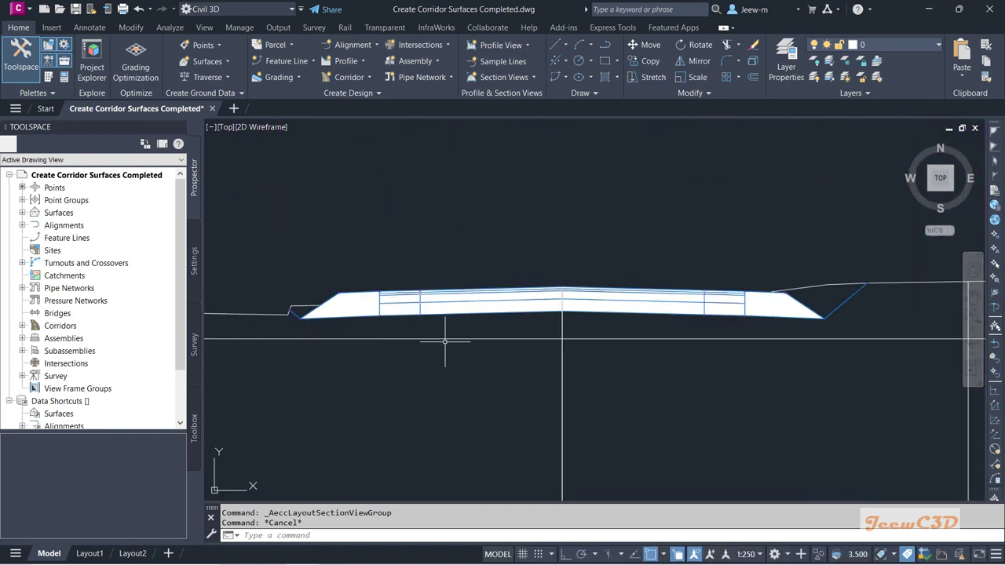
scroll(448, 341, down, 6)
middle_drag(449, 340, 442, 265)
scroll(443, 265, down, 4)
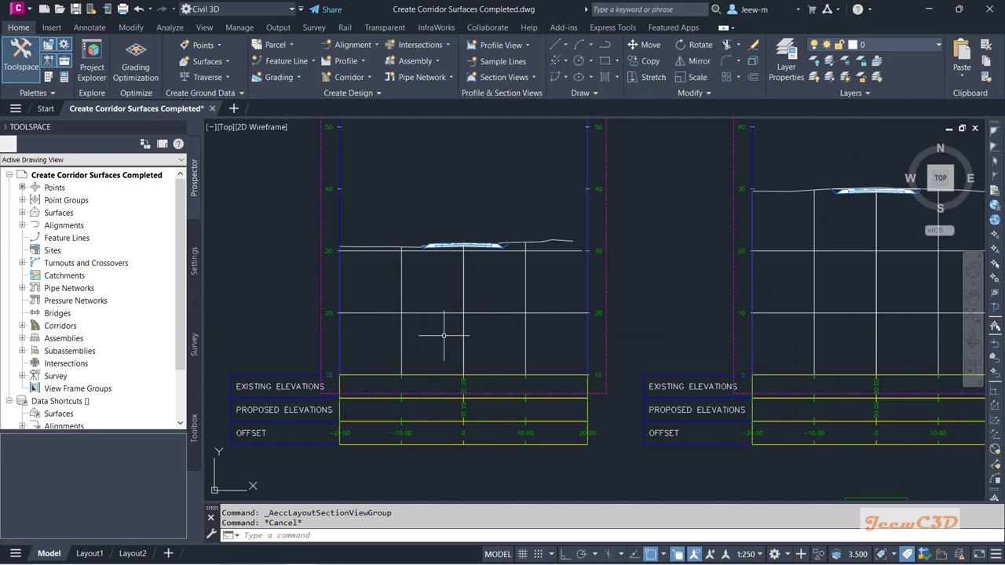
scroll(463, 256, up, 8)
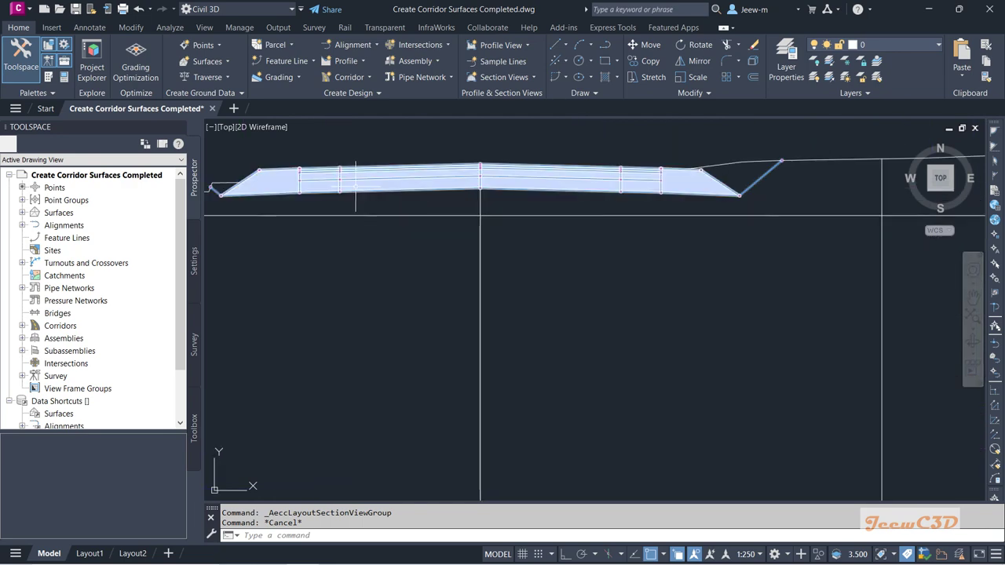
scroll(452, 245, down, 8)
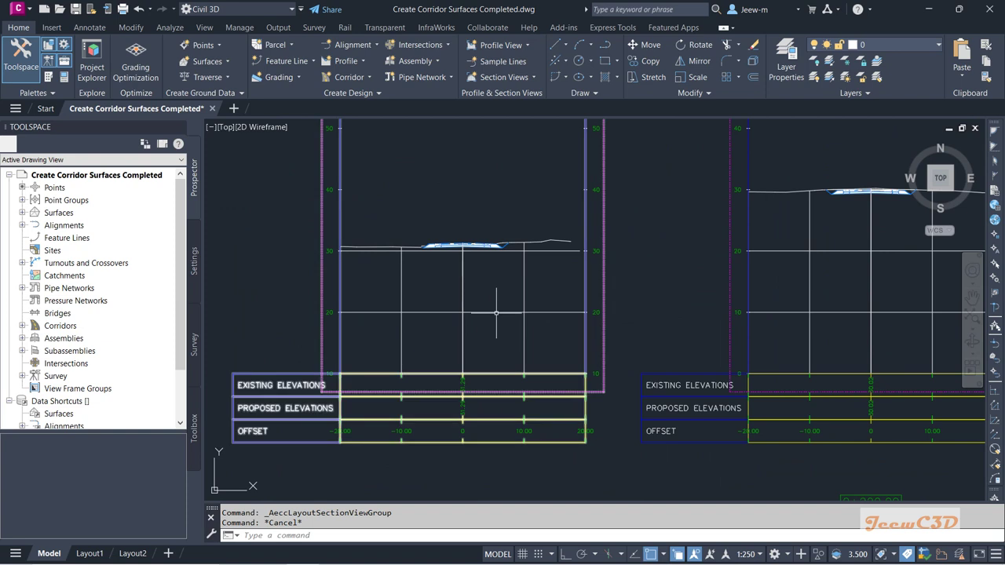
Open the section view group's properties from the 0+020 view and review the section options for EG, the corridor and the corridor surface
click(496, 312)
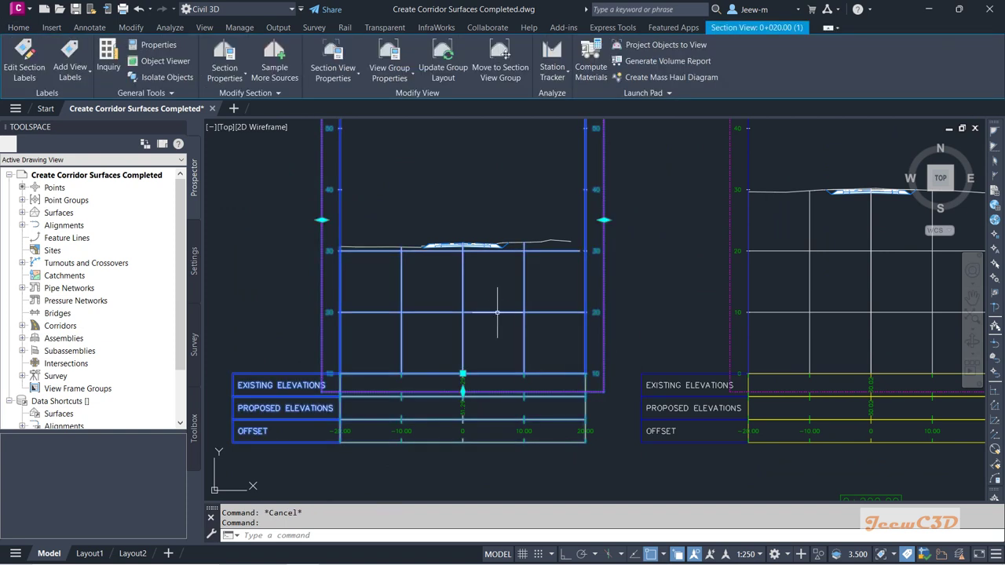
click(391, 55)
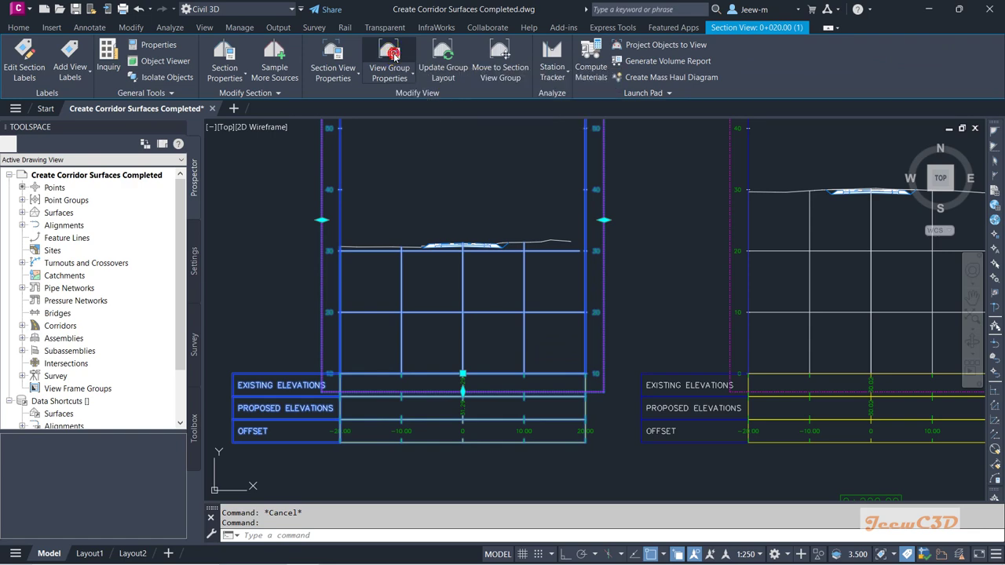
drag(442, 137, 229, 89)
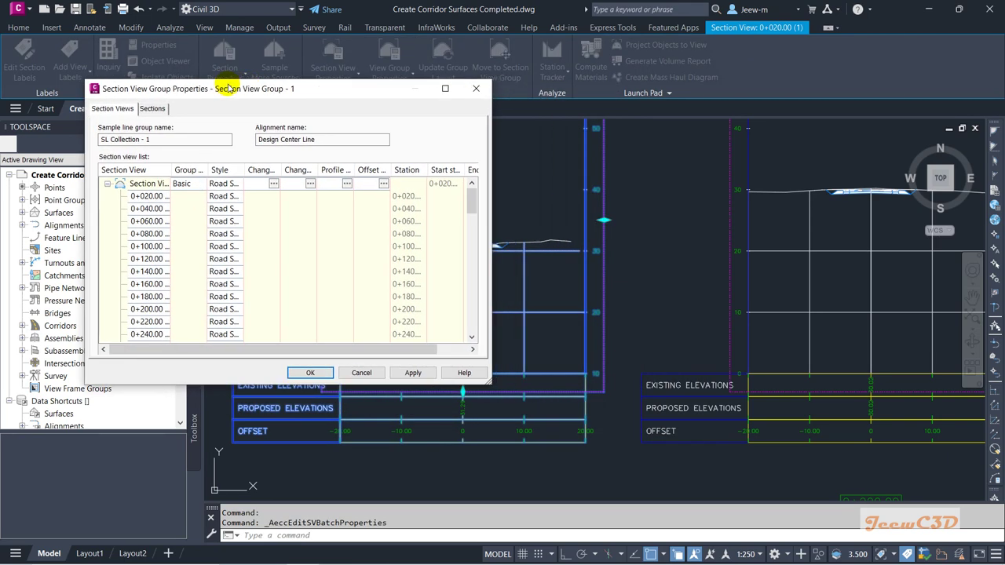
click(154, 110)
drag(190, 139, 254, 140)
click(203, 168)
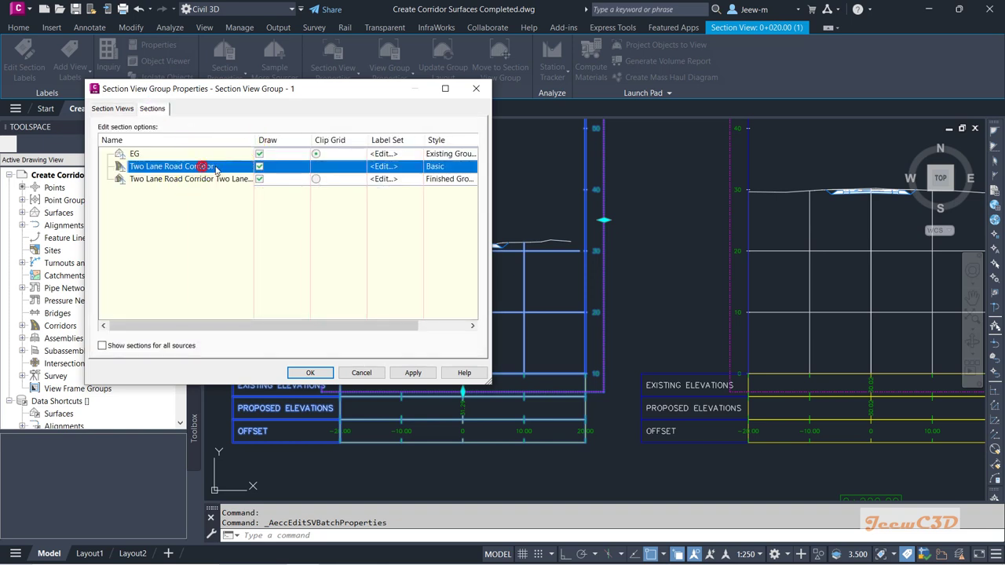
click(193, 178)
click(191, 167)
Set the Two Lane Road Corridor section's code set style to View-Edit for the whole section view group
drag(370, 331, 455, 327)
click(379, 168)
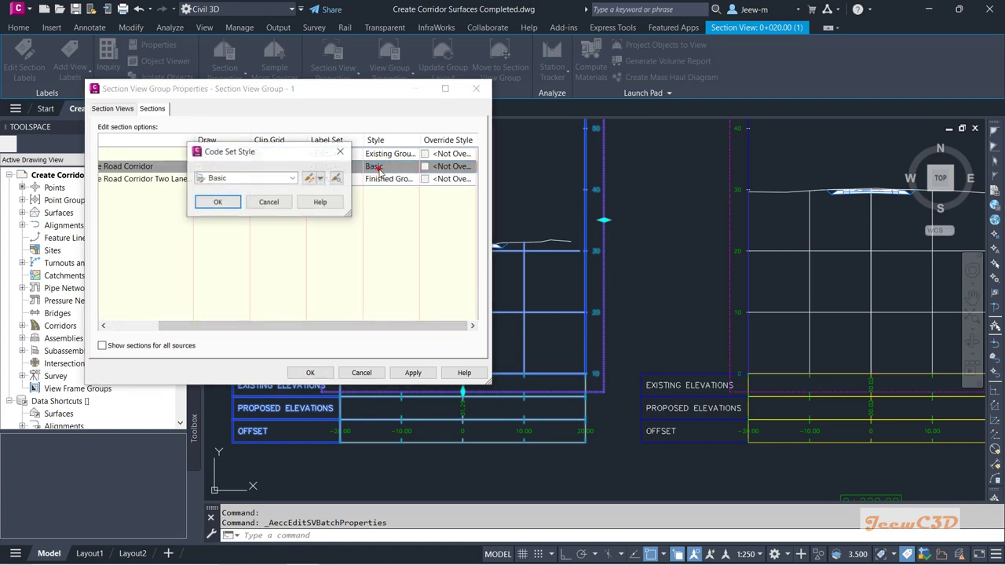
click(260, 179)
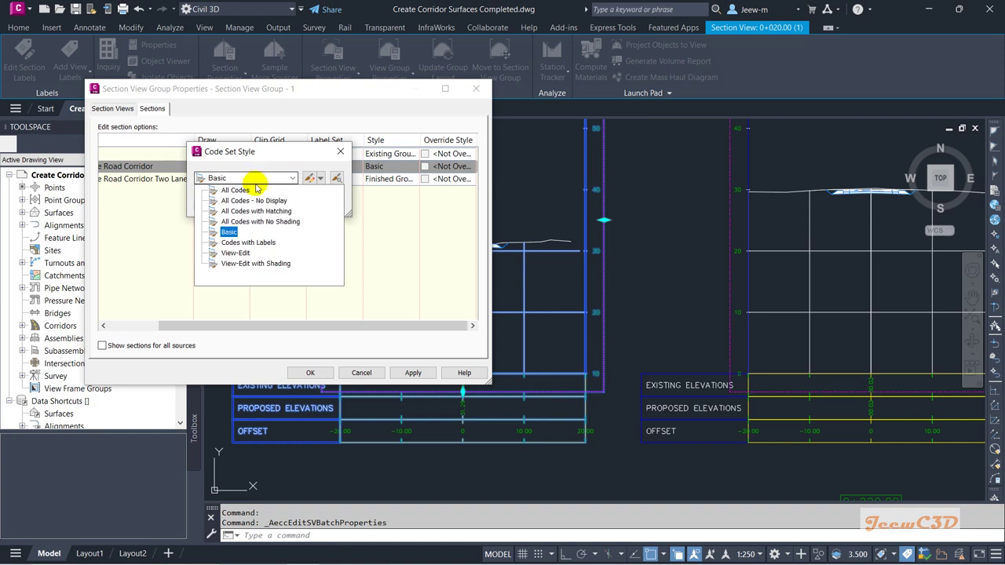
click(233, 254)
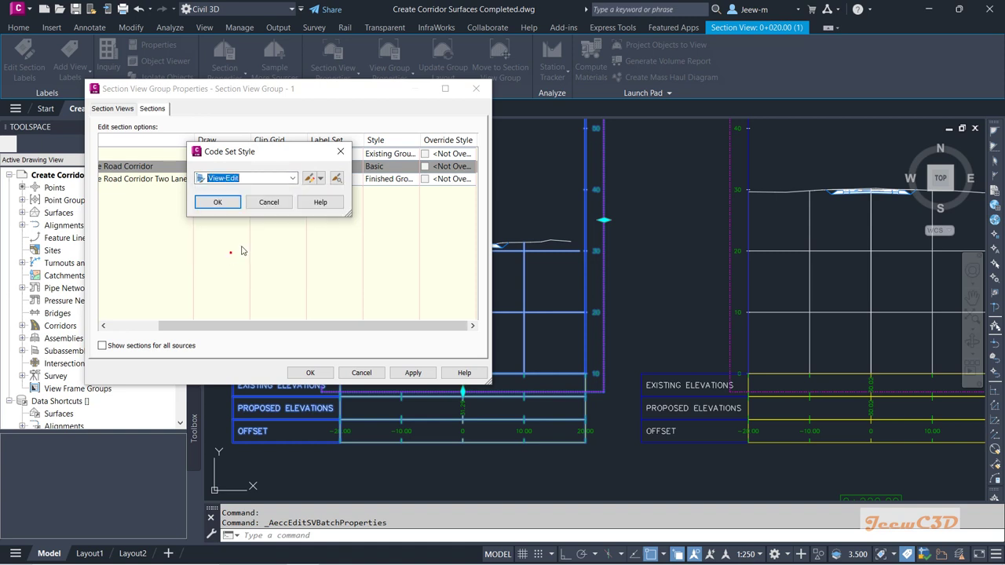
click(227, 202)
click(298, 372)
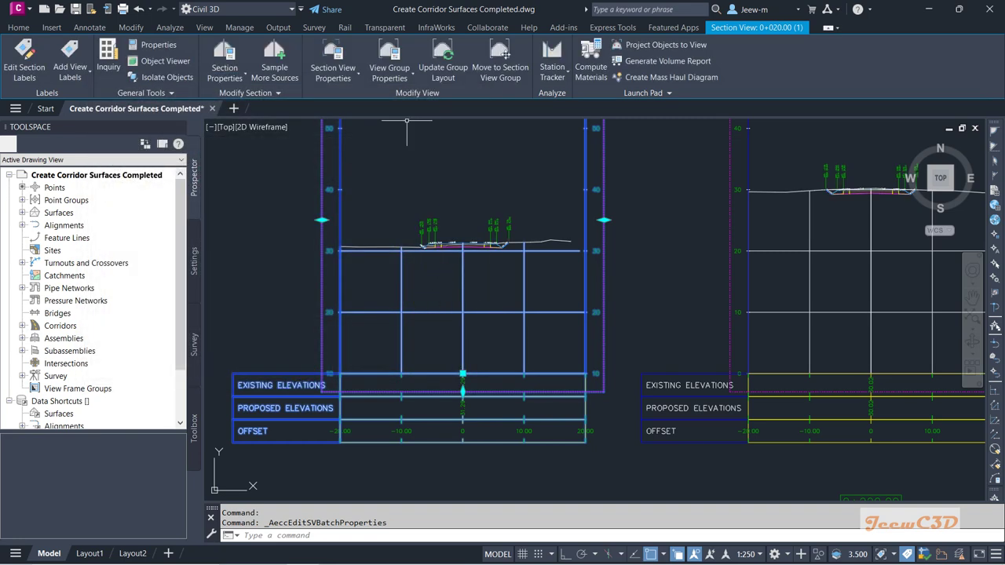
scroll(451, 235, up, 6)
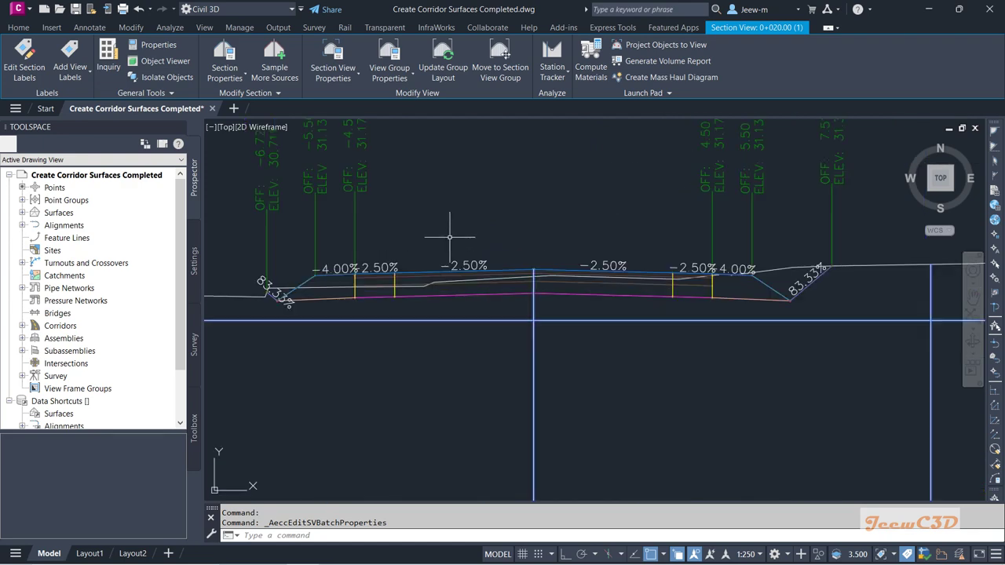
scroll(475, 228, down, 5)
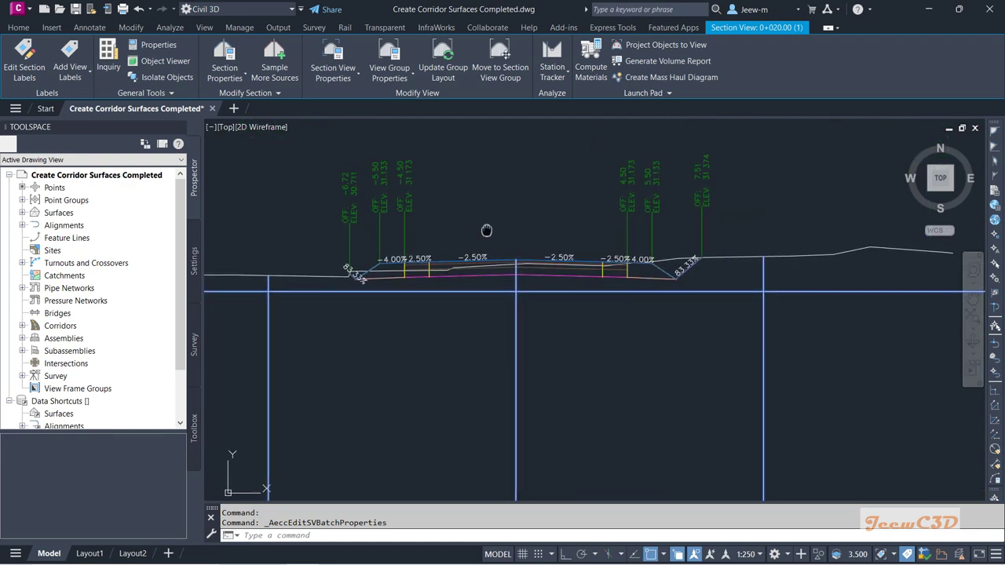
Change the Two Lane Road Corridor section's code set style to View-Edit with Shading for the section view group and clear the selection
click(390, 77)
click(395, 114)
click(361, 167)
click(339, 151)
click(405, 166)
click(268, 179)
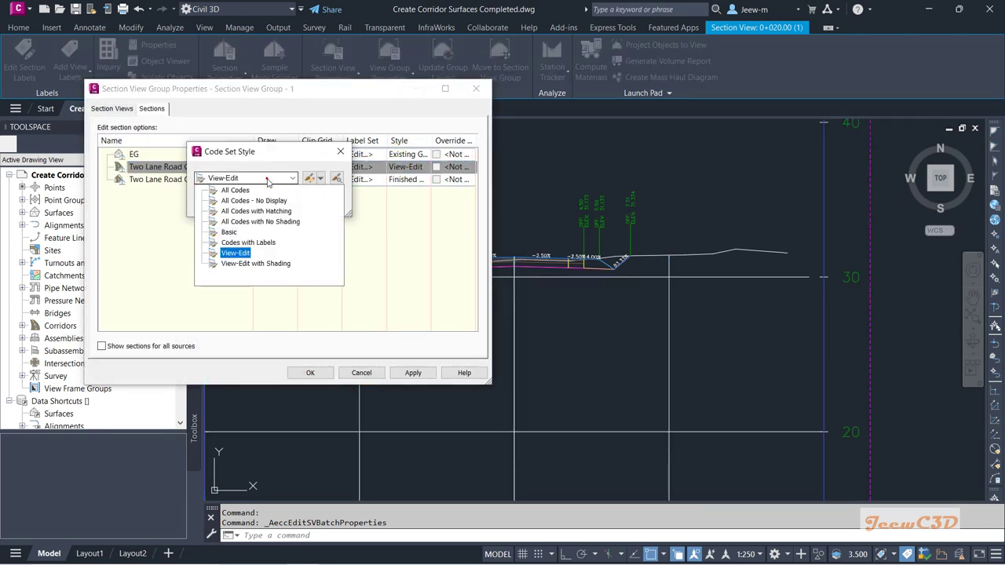
click(259, 266)
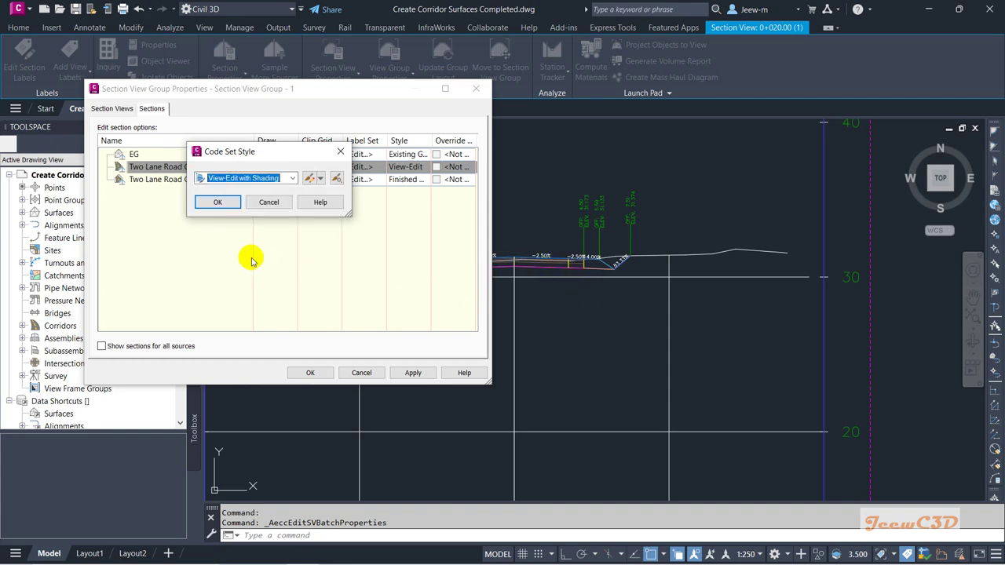
click(217, 202)
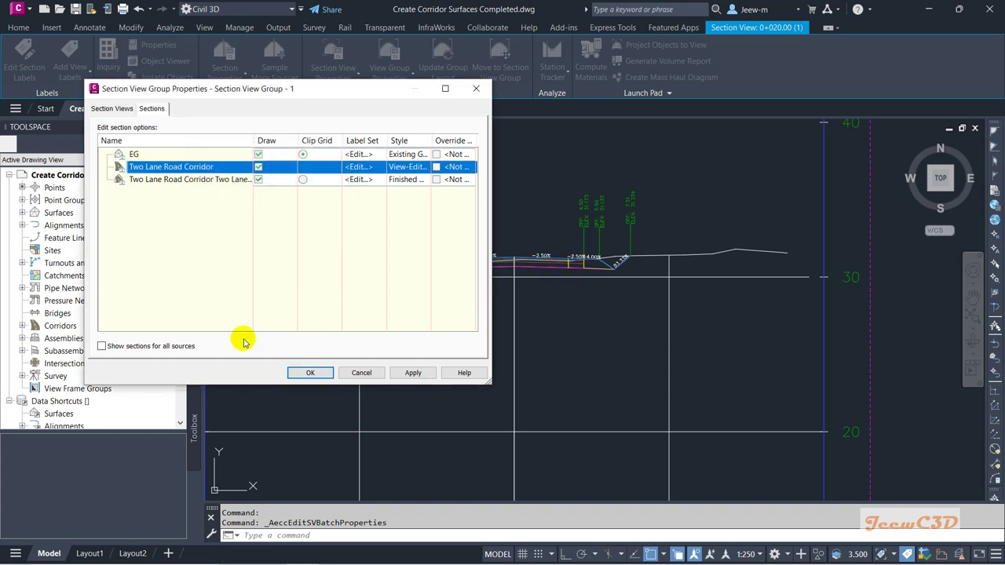
click(310, 373)
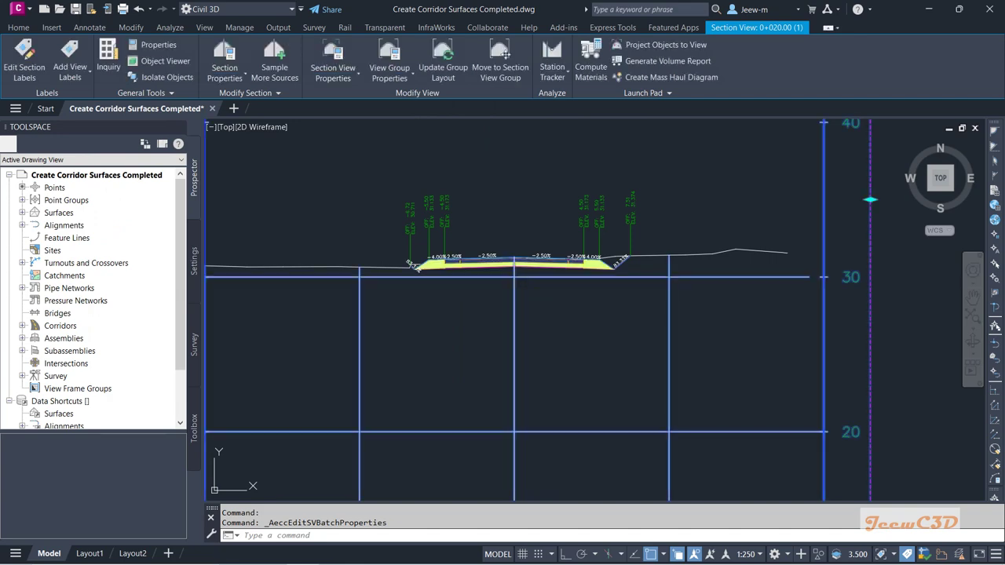
scroll(482, 291, up, 4)
key(Escape)
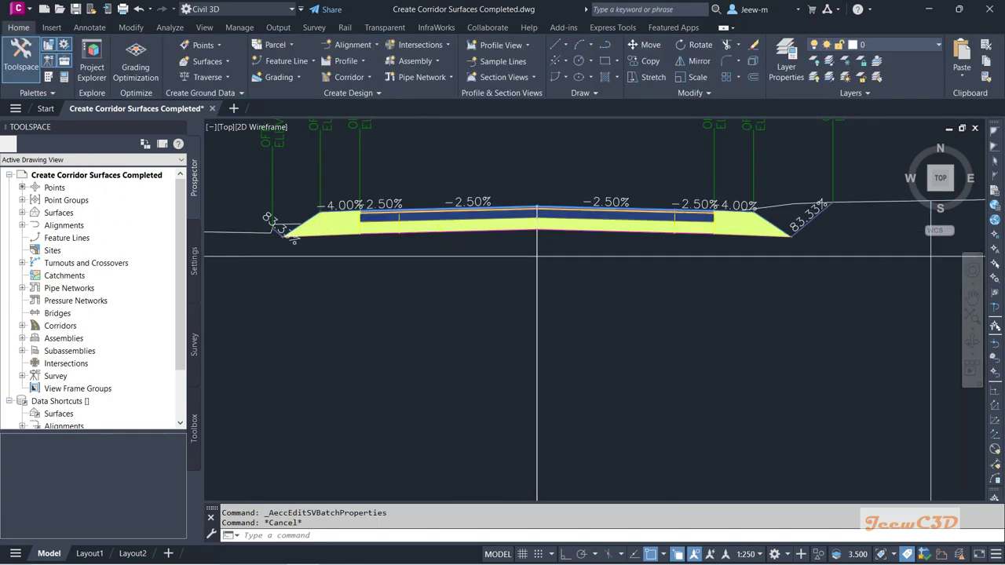
Examine the shaded pavement layers, the lane, shoulder and side slope labels, and the offset and elevation labels in the 0+020 section
scroll(537, 255, up, 3)
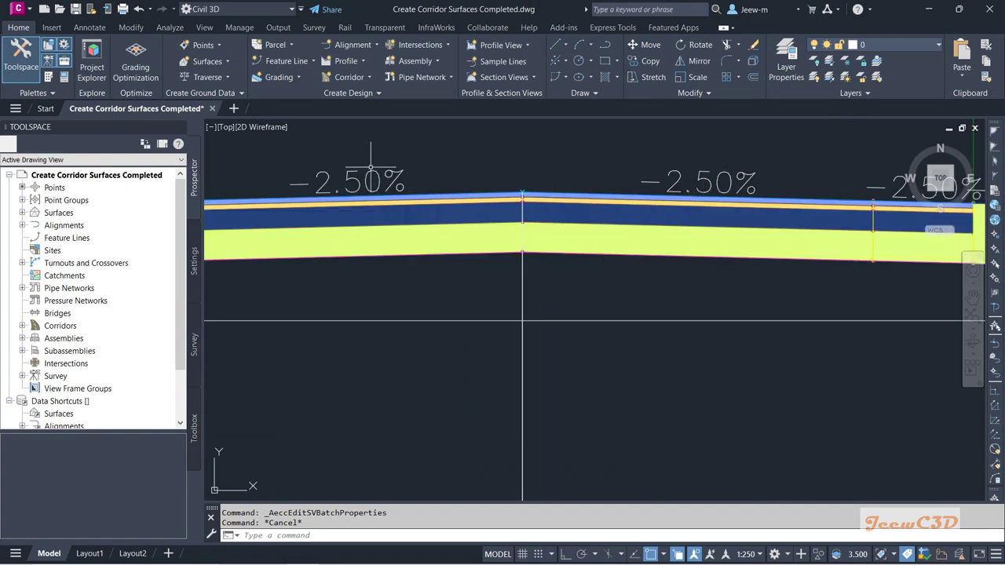
scroll(522, 320, down, 2)
scroll(471, 173, down, 4)
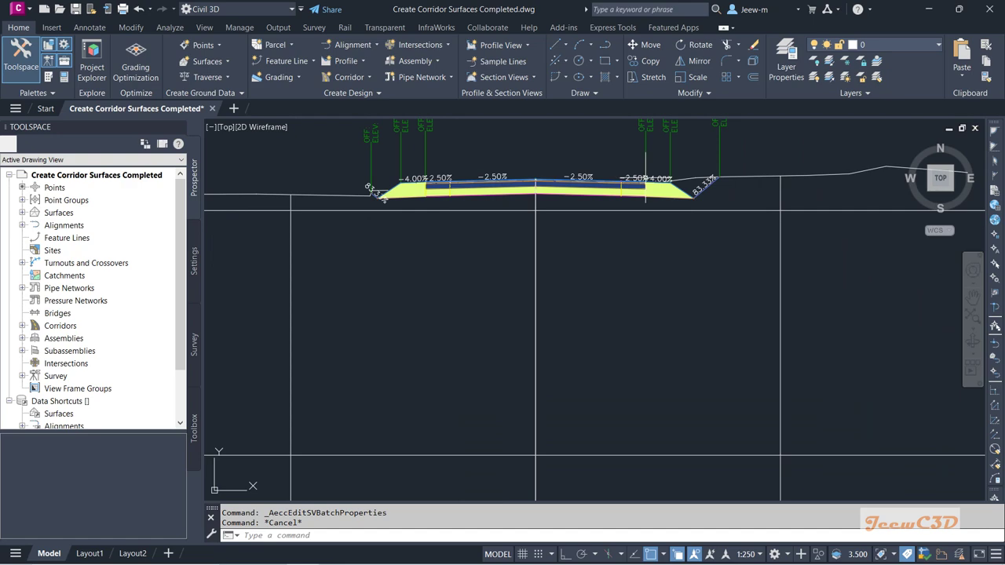
scroll(614, 179, up, 5)
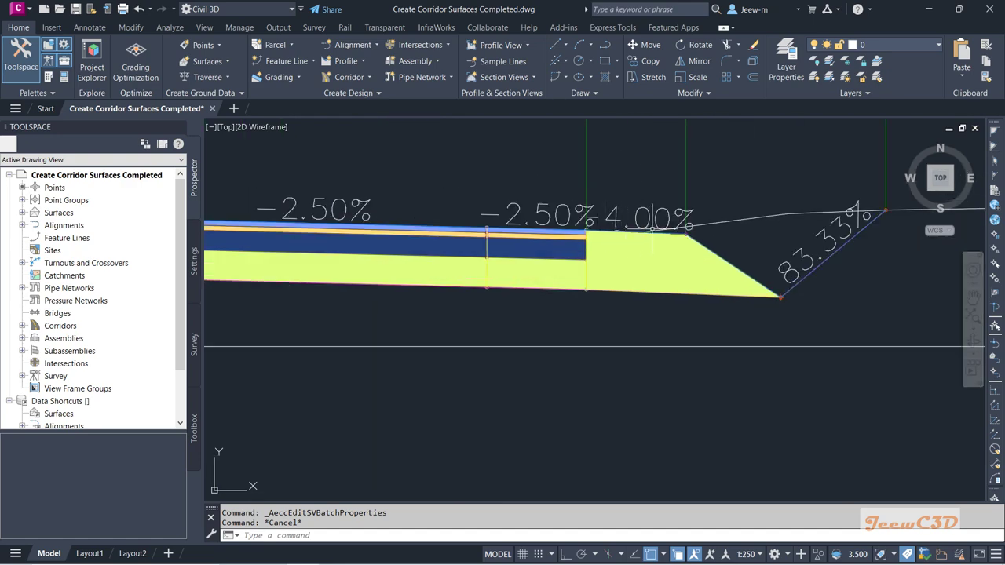
scroll(651, 228, down, 4)
scroll(471, 227, up, 3)
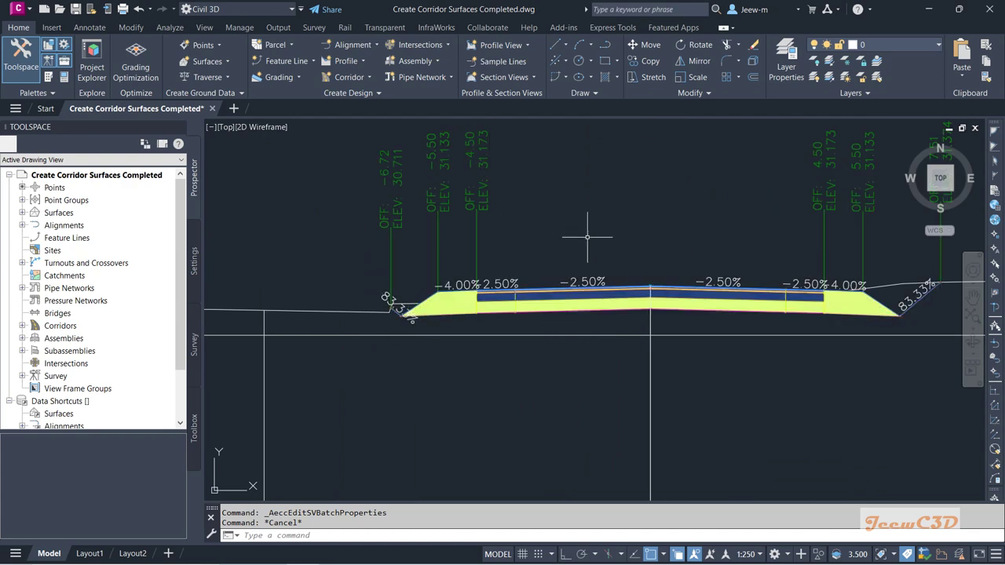
scroll(549, 245, down, 3)
scroll(566, 220, up, 2)
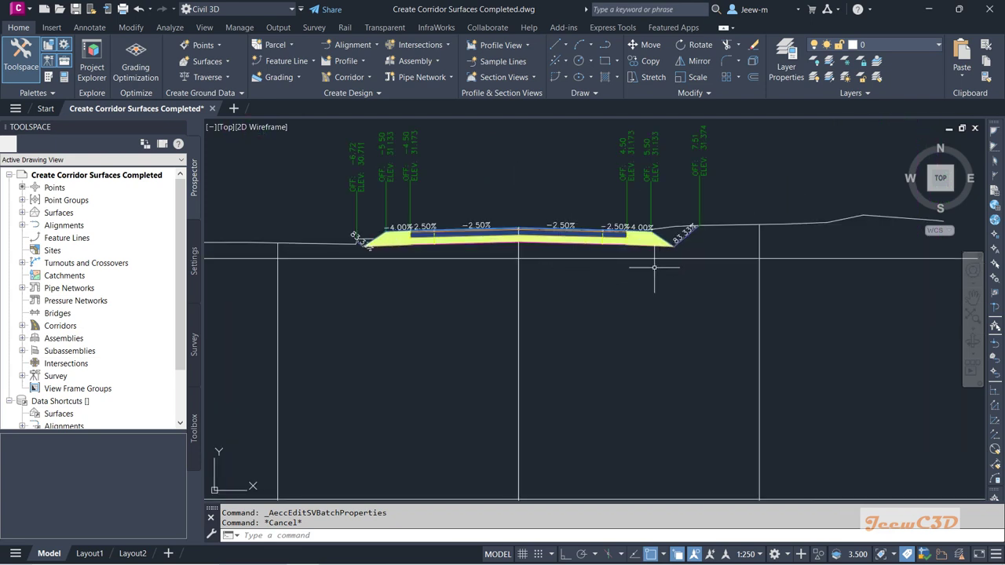
scroll(654, 267, up, 1)
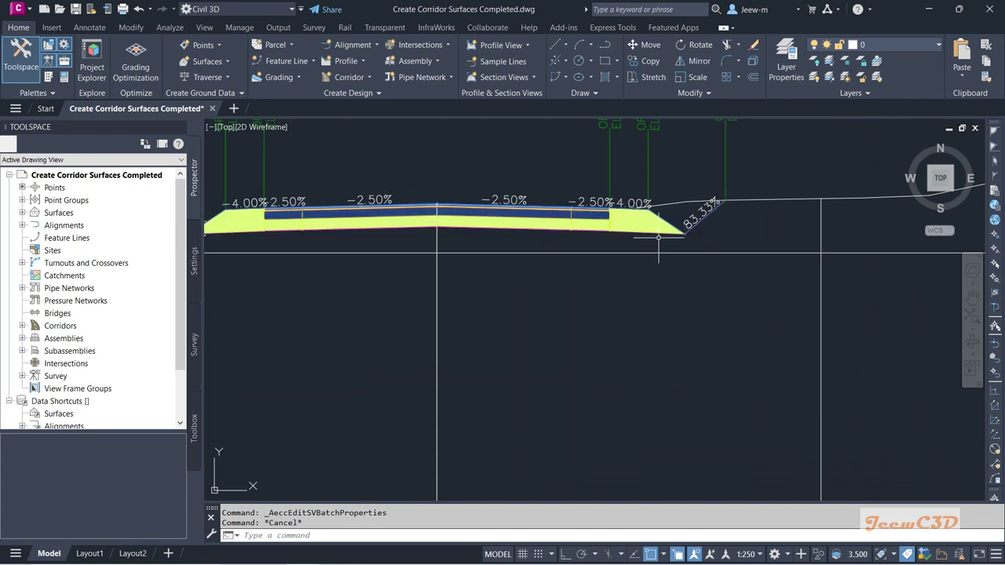
scroll(693, 242, up, 1)
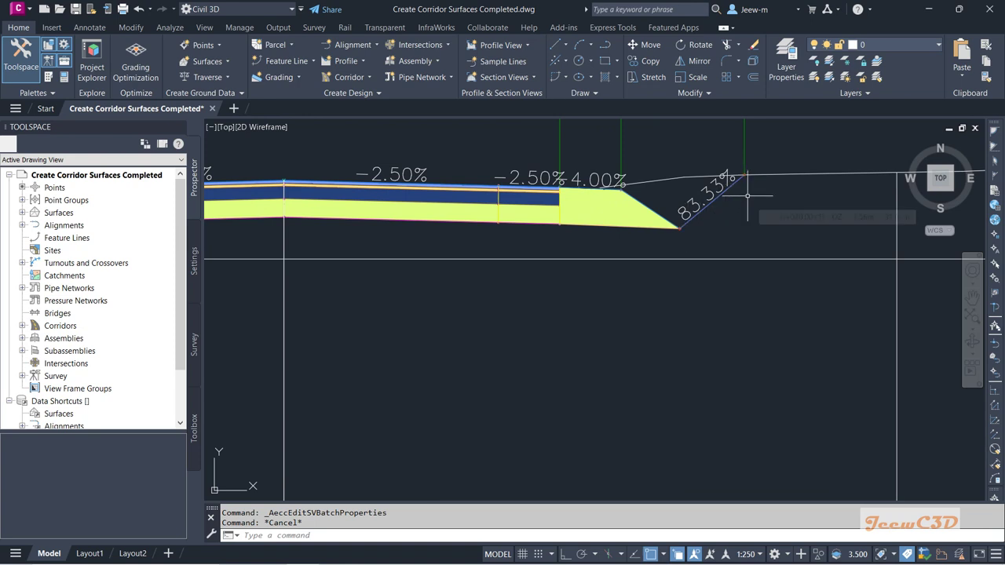
Look over the grid of section views to compare the corridor sections and their data bands at different stations
scroll(748, 196, down, 4)
scroll(536, 234, down, 3)
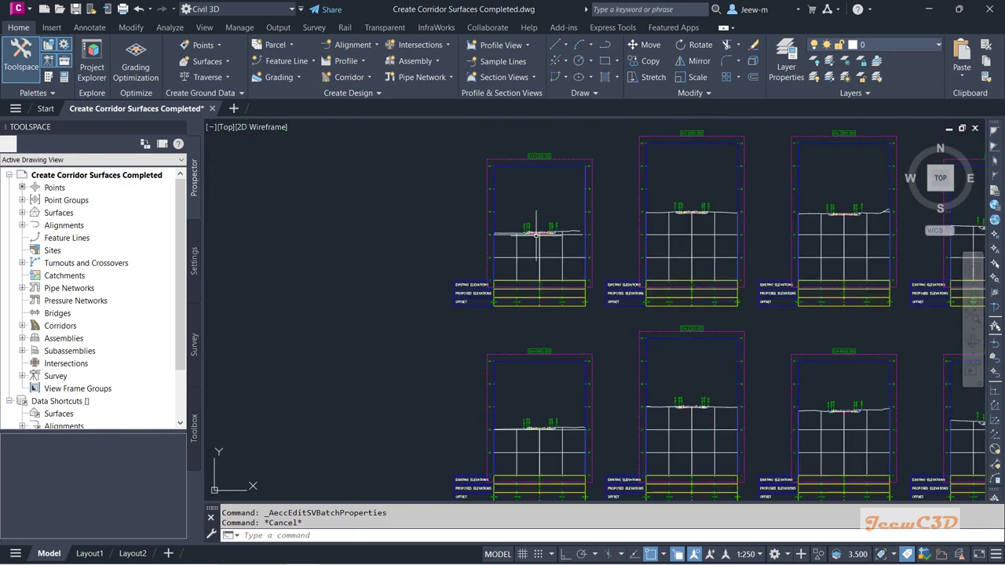
middle_drag(679, 239, 511, 197)
scroll(587, 314, down, 3)
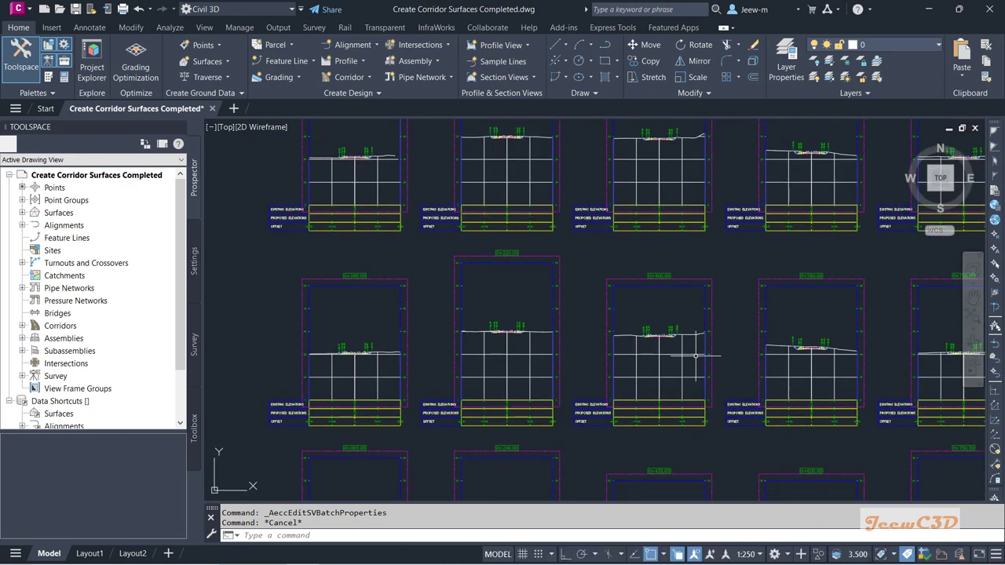
scroll(587, 314, up, 3)
middle_drag(587, 314, 402, 300)
scroll(401, 300, down, 3)
scroll(687, 294, up, 3)
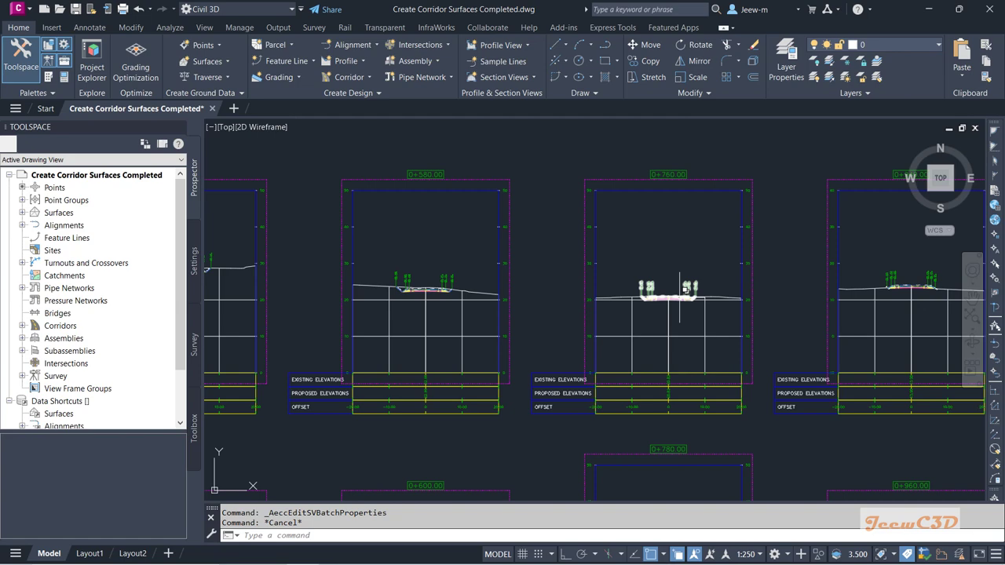
scroll(682, 283, down, 3)
scroll(767, 147, up, 5)
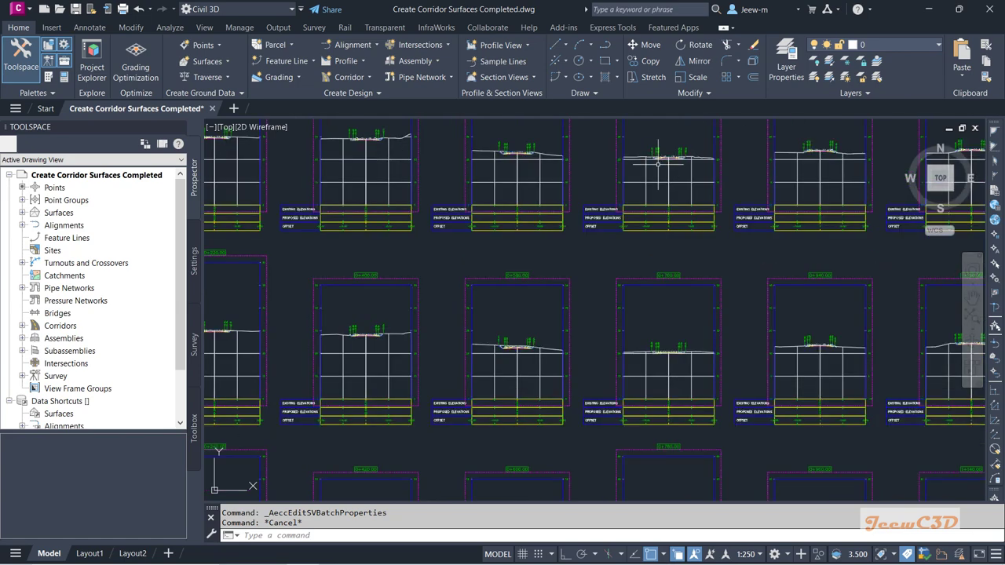
scroll(803, 213, down, 4)
scroll(566, 249, up, 2)
scroll(566, 248, up, 6)
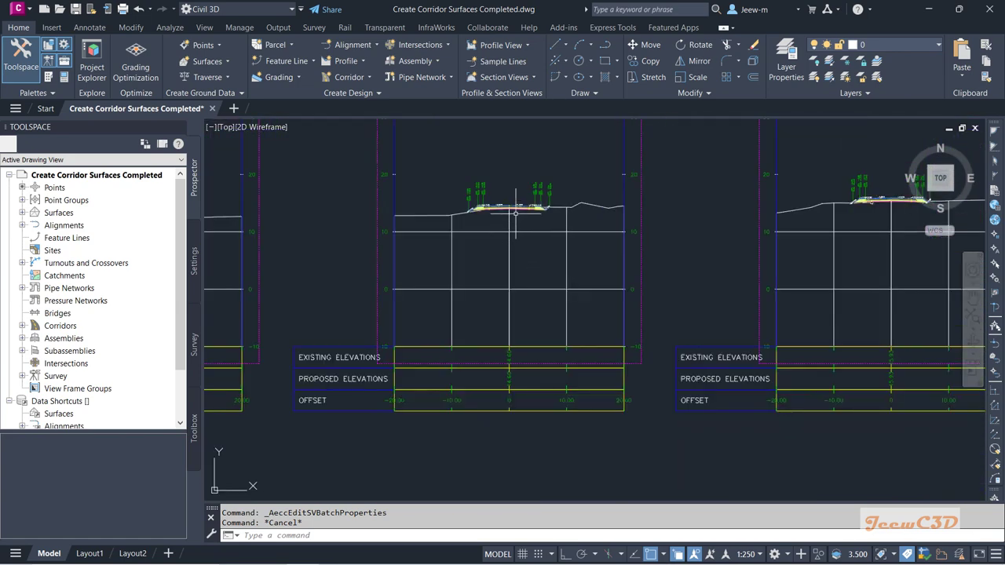
Examine the side slopes on both edges of the 1+100 section where they meet the existing ground line
middle_drag(439, 217, 426, 291)
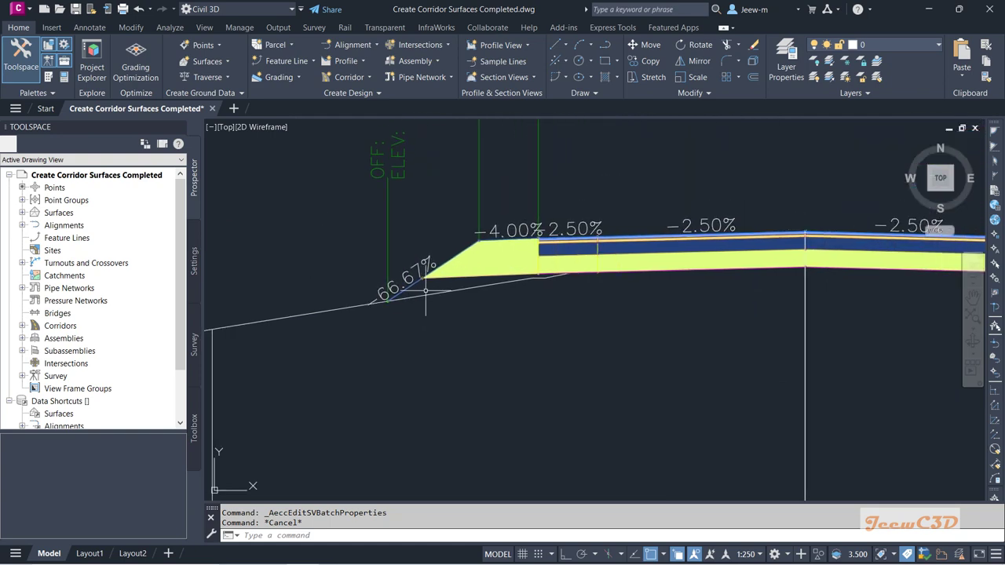
scroll(426, 287, up, 2)
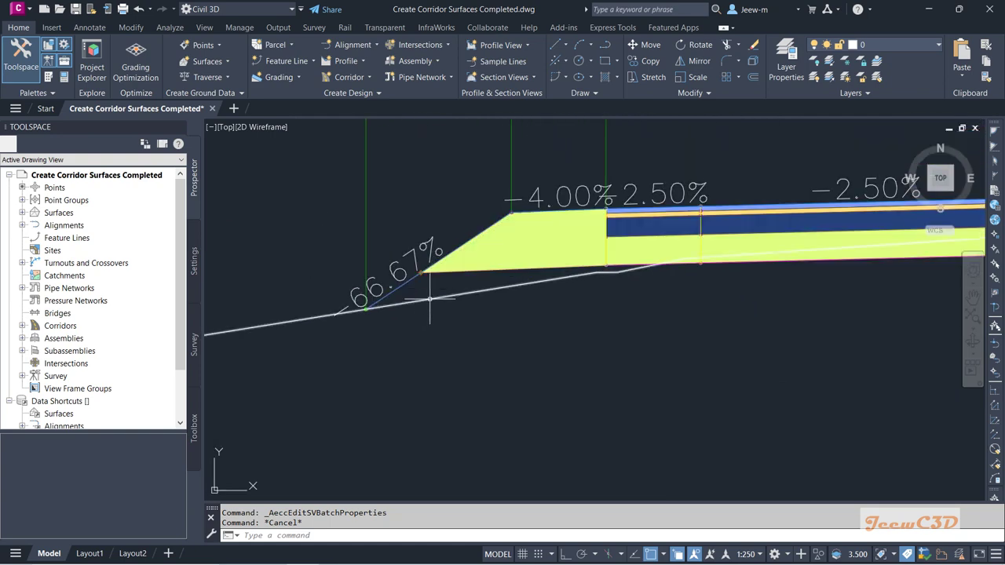
click(427, 298)
key(Escape)
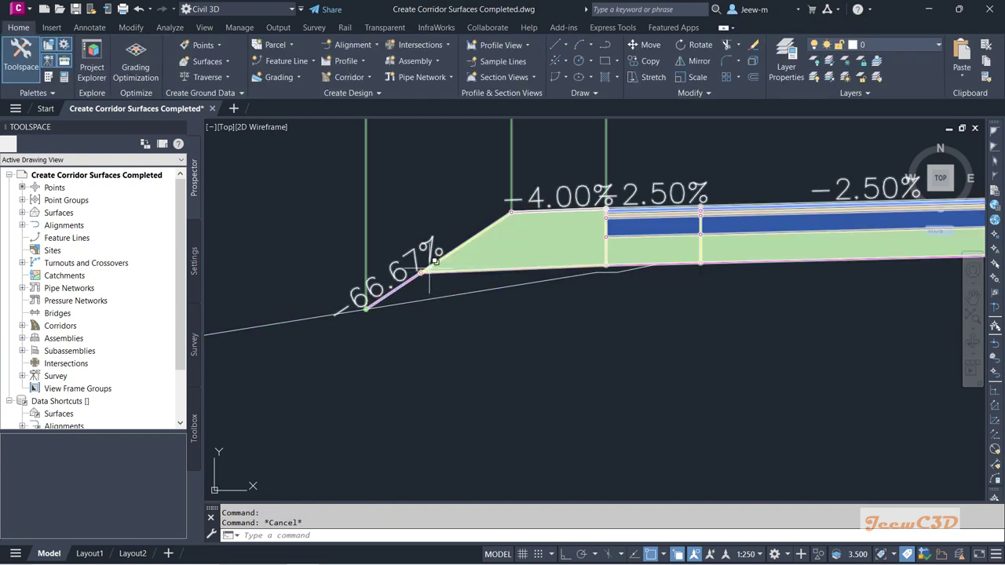
scroll(409, 273, down, 6)
scroll(674, 302, up, 3)
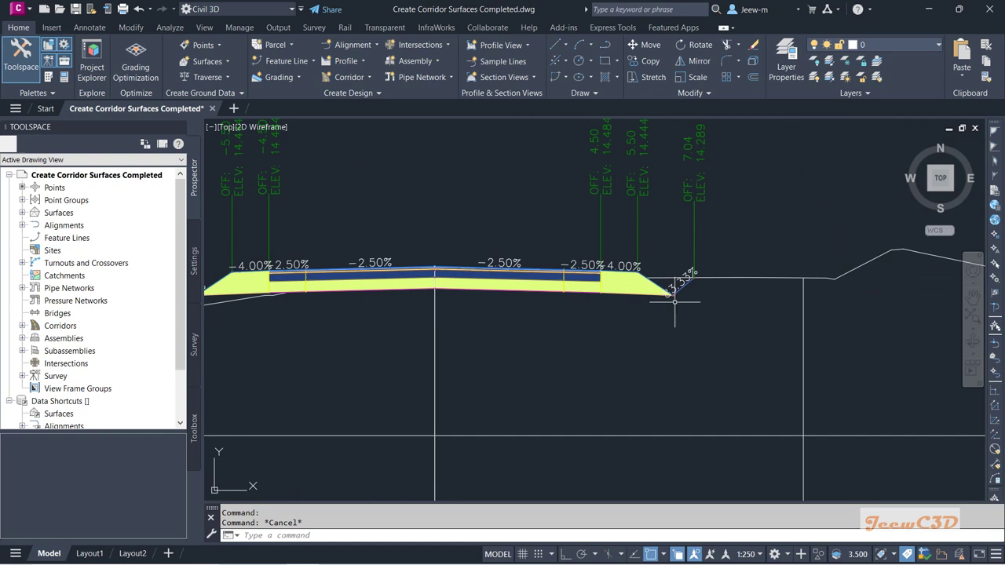
scroll(675, 301, up, 5)
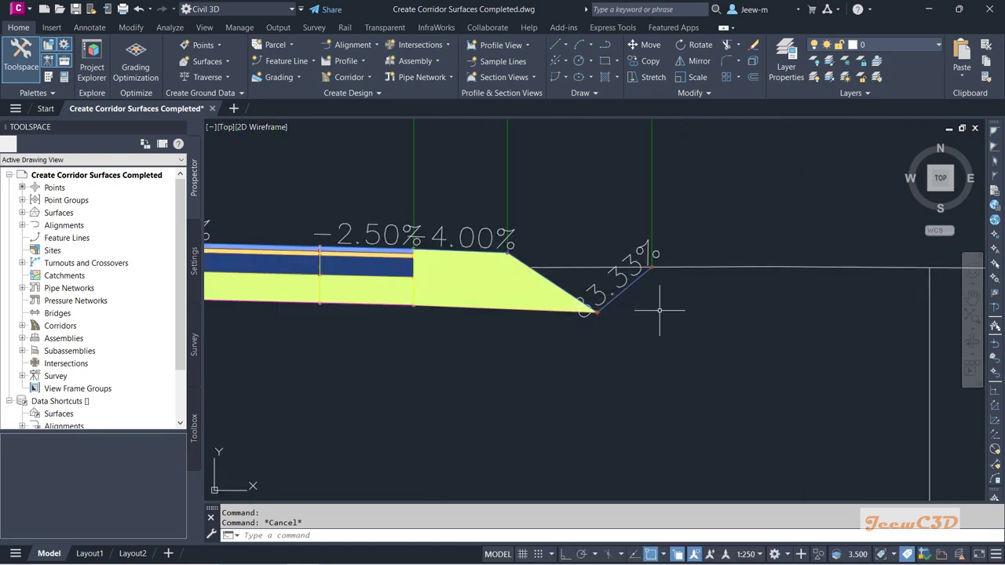
scroll(659, 310, down, 6)
mouse_move(625, 333)
middle_down()
mouse_move(606, 247)
mouse_move(572, 253)
middle_up()
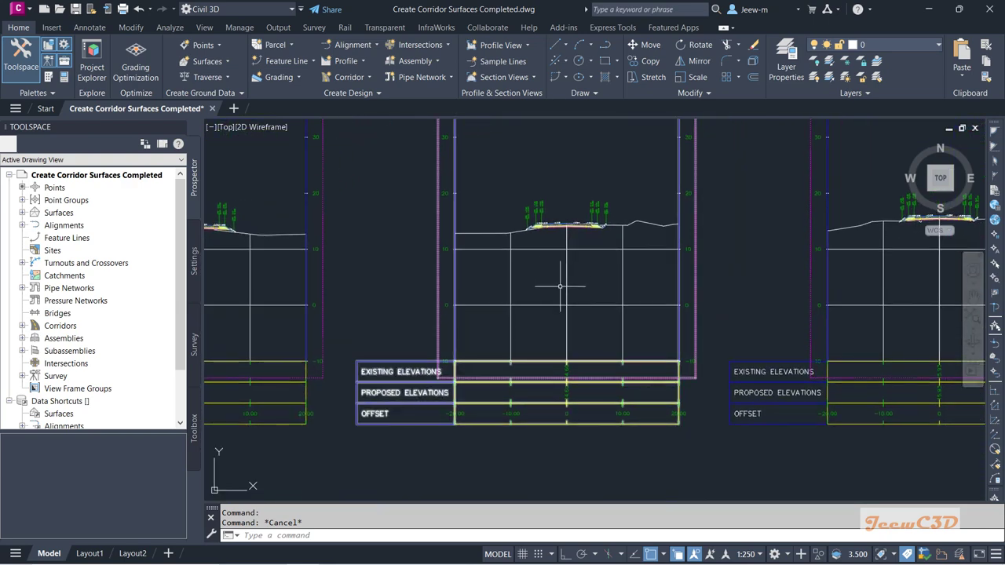
Open the section view group's properties from the 1+100 view and bring up the band set settings for the whole group
scroll(506, 365, up, 2)
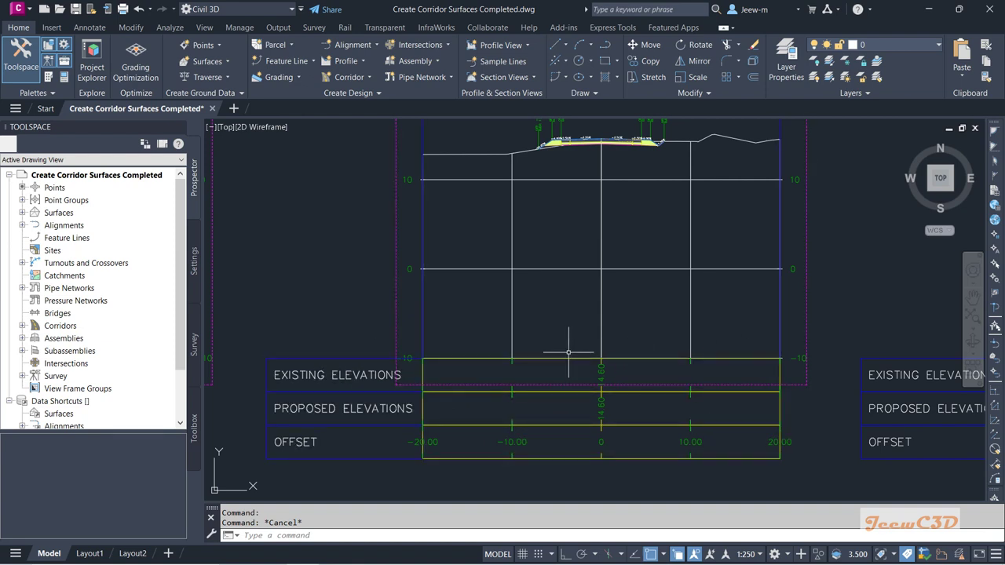
click(564, 271)
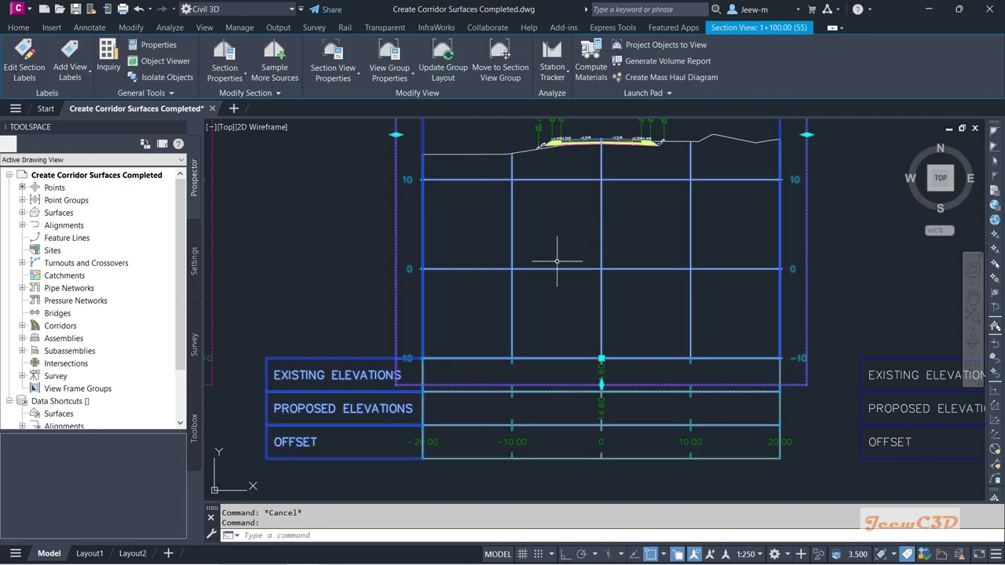
click(390, 78)
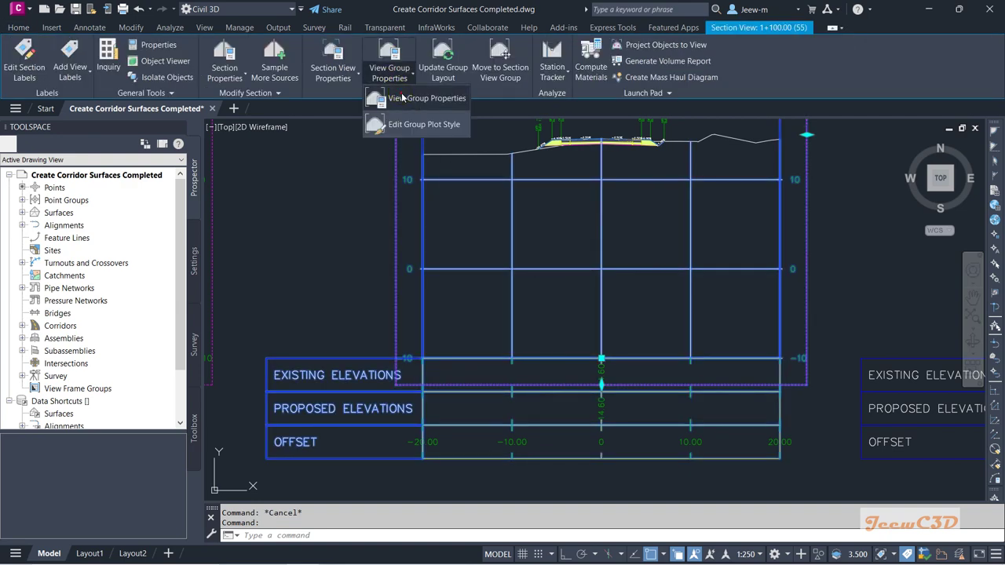
click(402, 97)
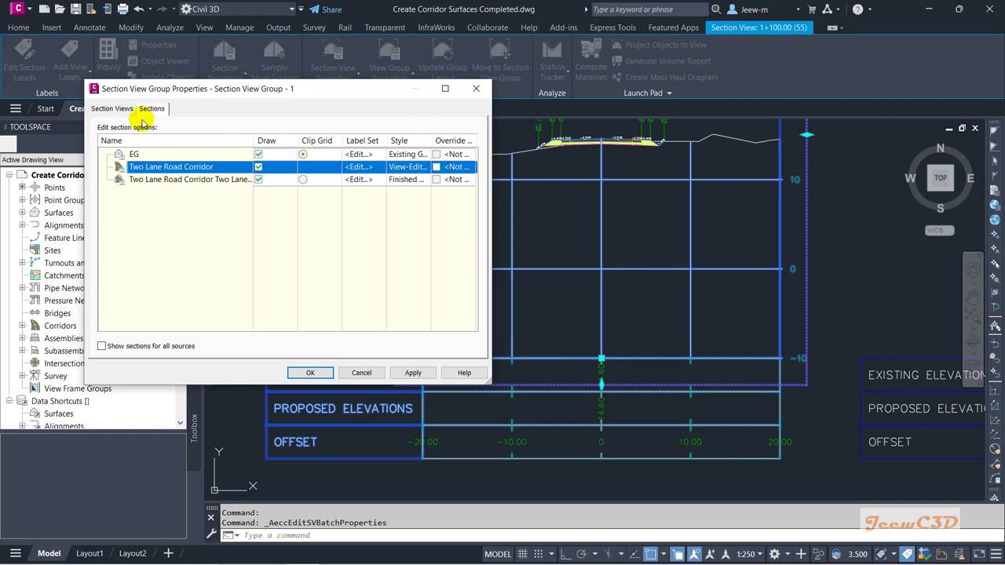
click(115, 108)
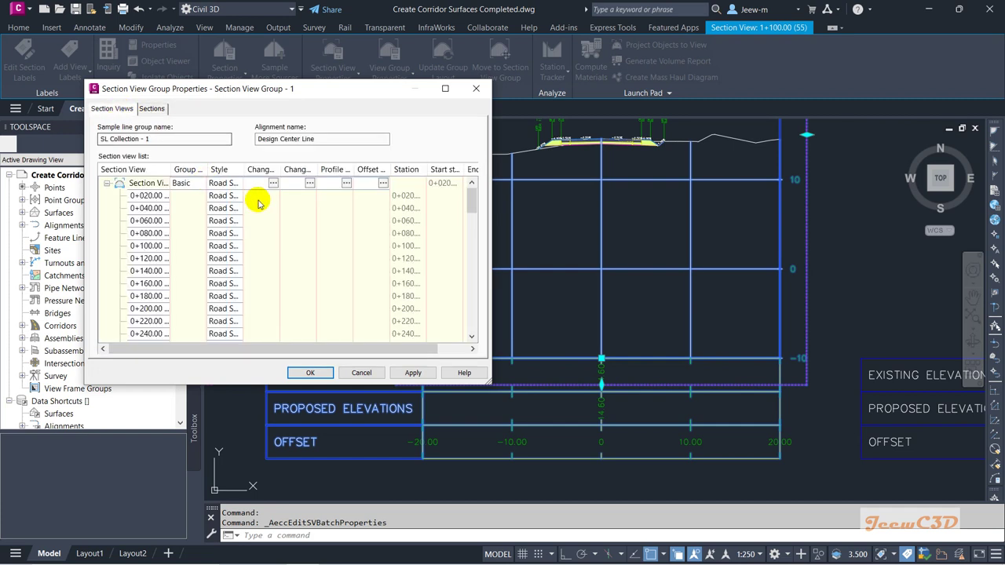
drag(494, 388, 805, 436)
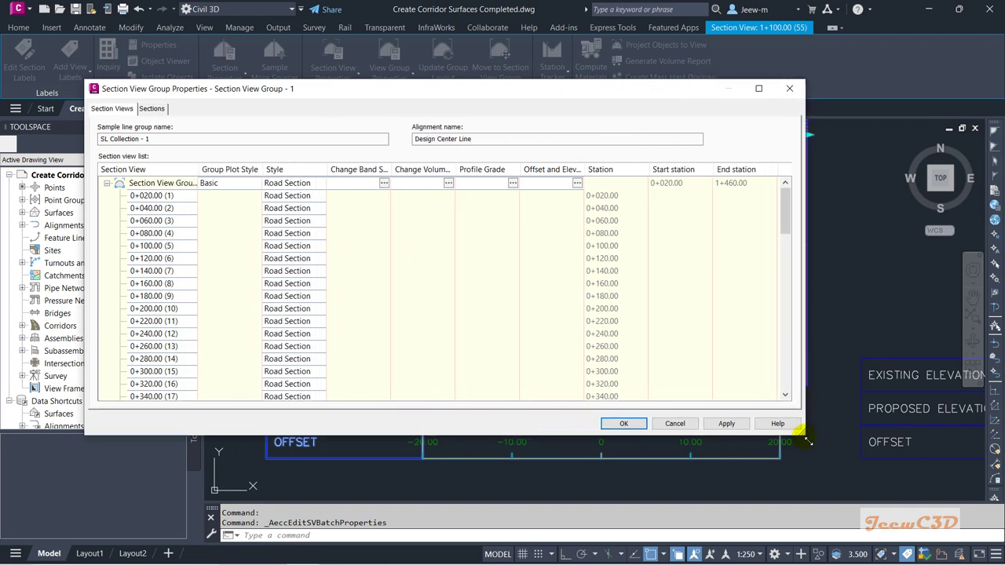
click(384, 183)
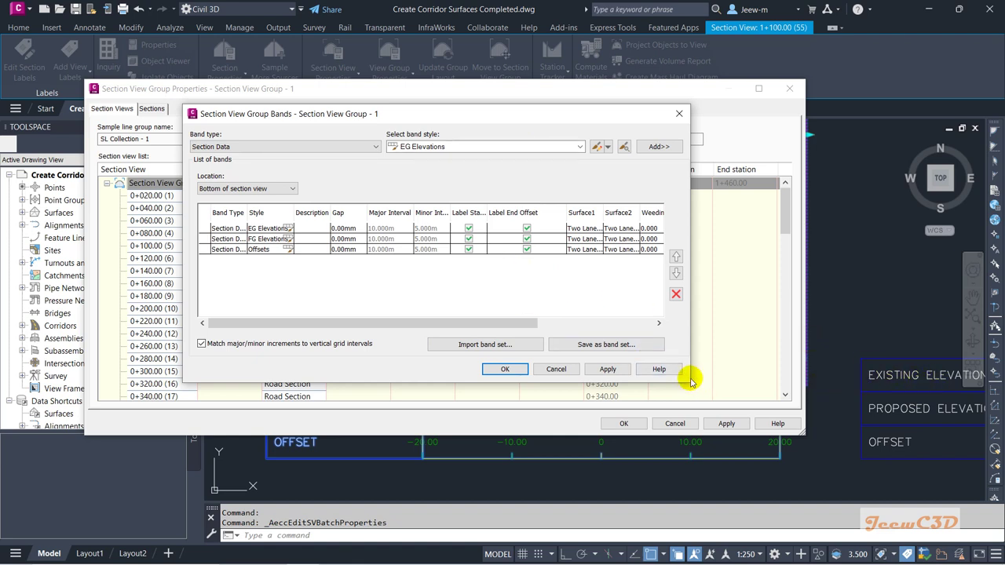
Set both Surface1 and Surface2 of the EG Elevations band to EG
drag(321, 322, 453, 329)
click(424, 230)
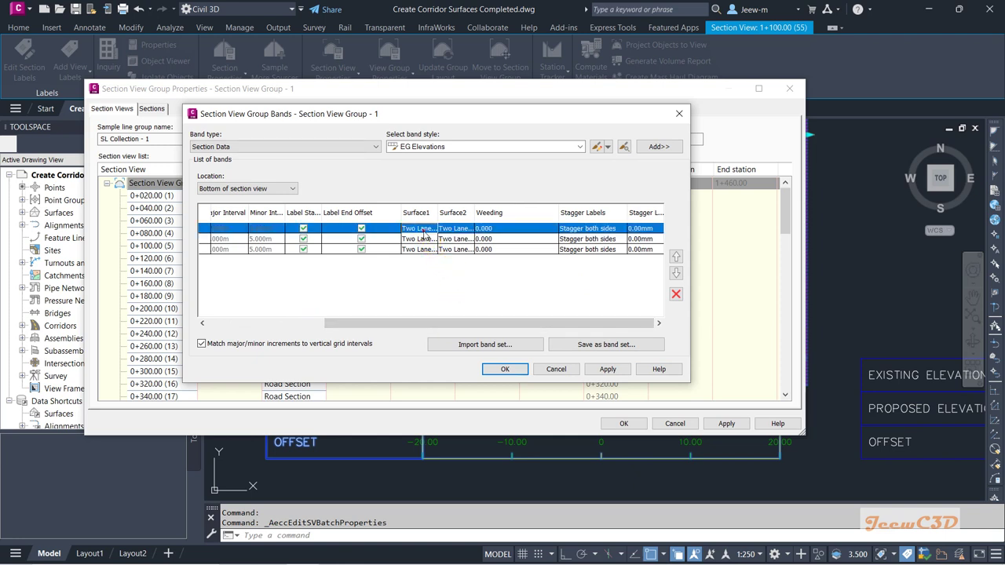
click(421, 229)
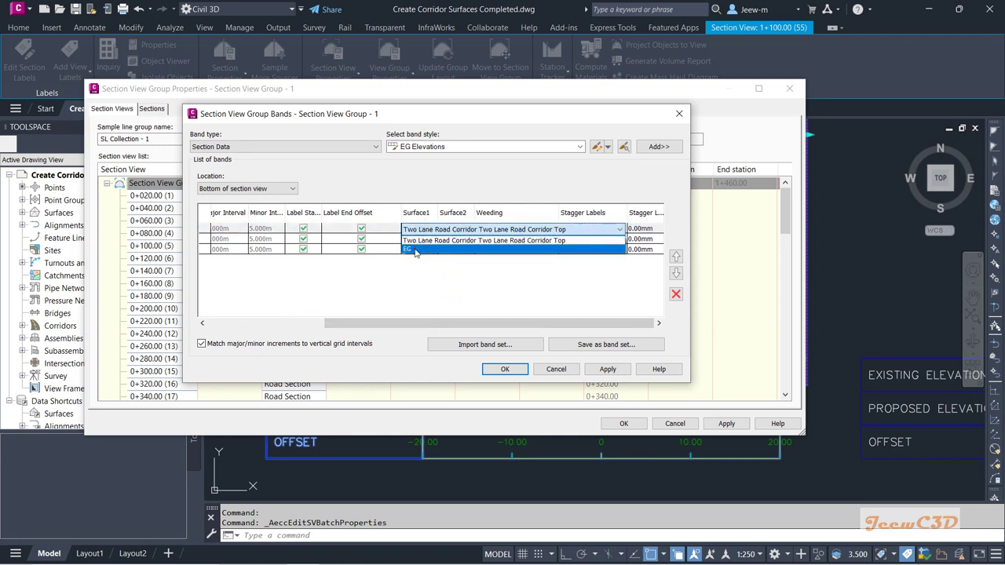
click(415, 250)
click(459, 229)
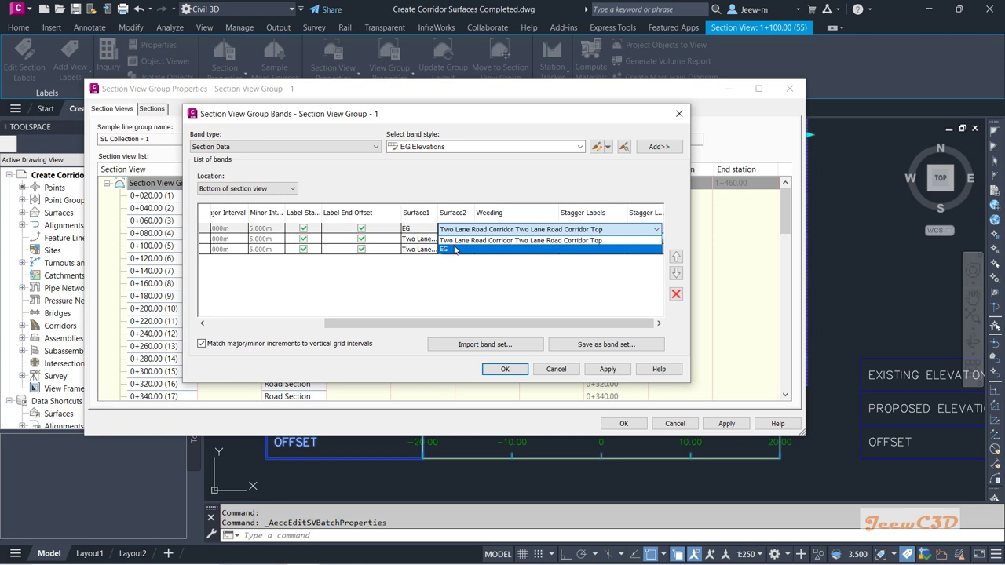
click(455, 248)
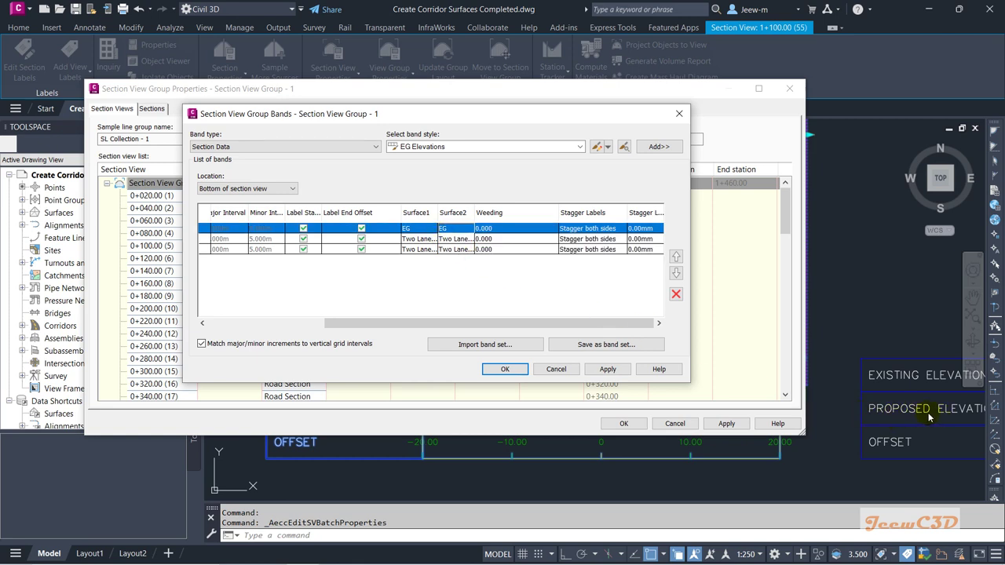
Choose the Two Lane Road Corridor Top surface for both Surface1 and Surface2 of the FG Elevations band
click(423, 239)
click(425, 240)
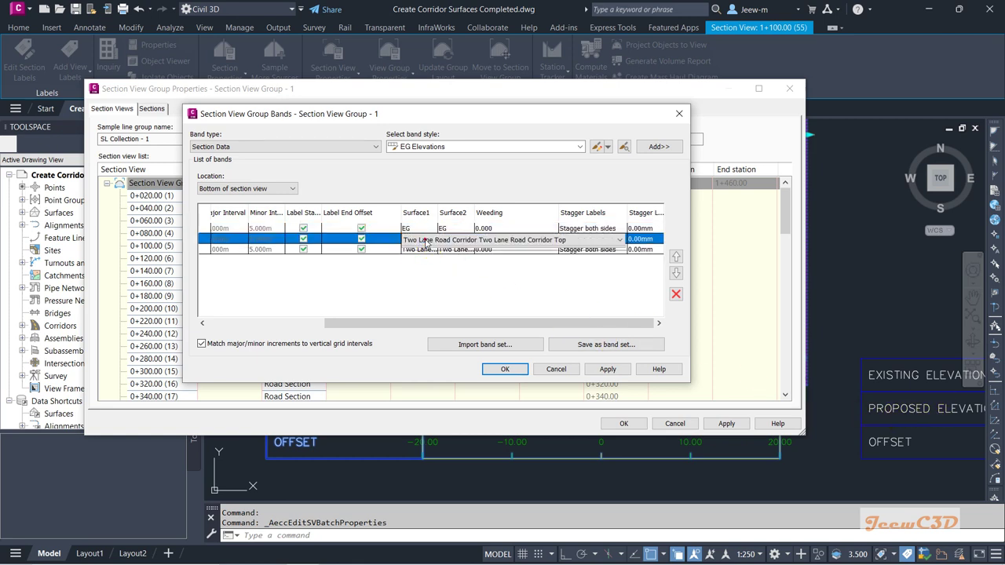
click(426, 242)
click(439, 253)
click(453, 239)
click(452, 242)
click(451, 253)
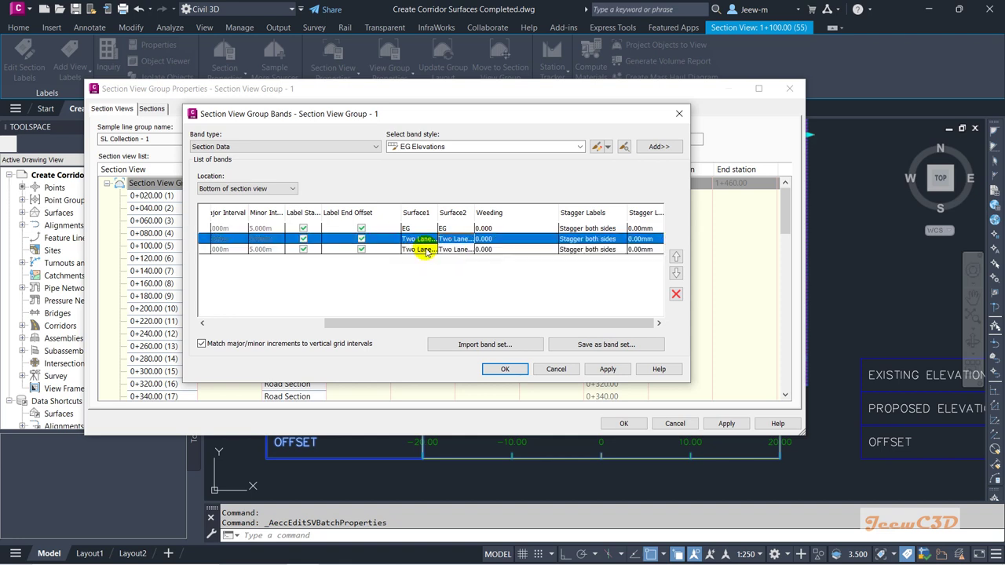
Set both surfaces of the Offsets band to EG, accept the band and group properties, and clear the selection
click(415, 250)
click(415, 250)
click(415, 250)
click(410, 265)
click(452, 251)
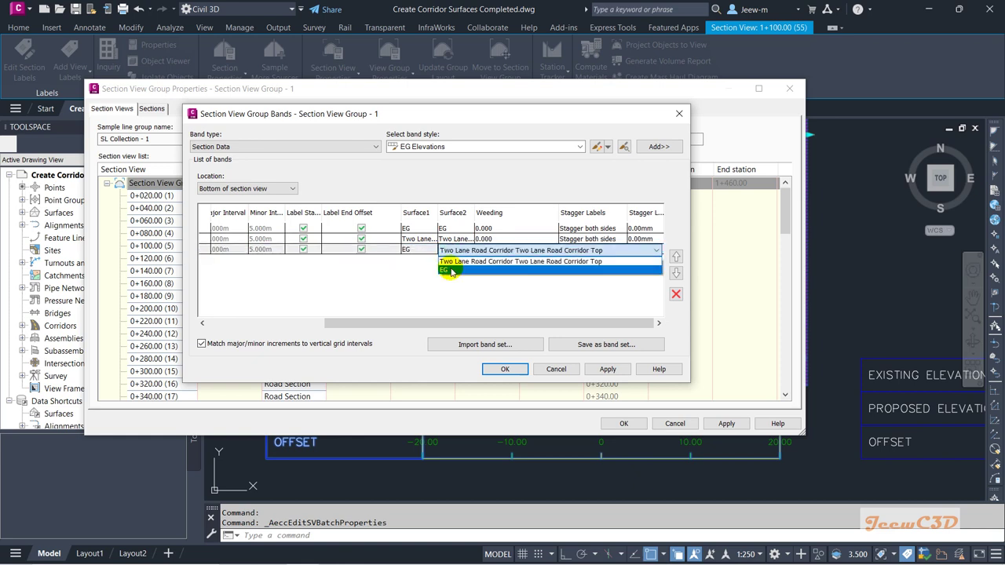
click(446, 265)
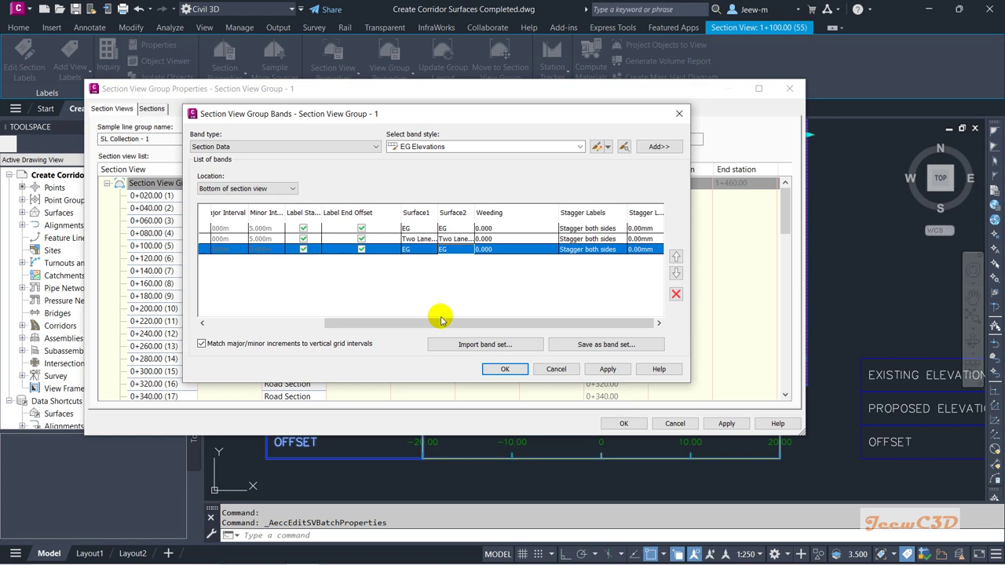
click(503, 369)
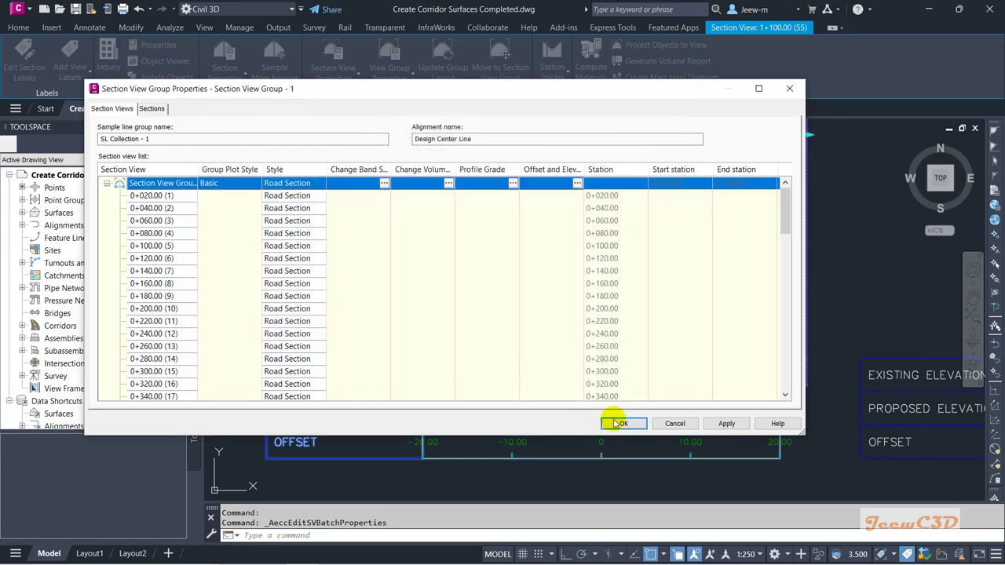
click(620, 424)
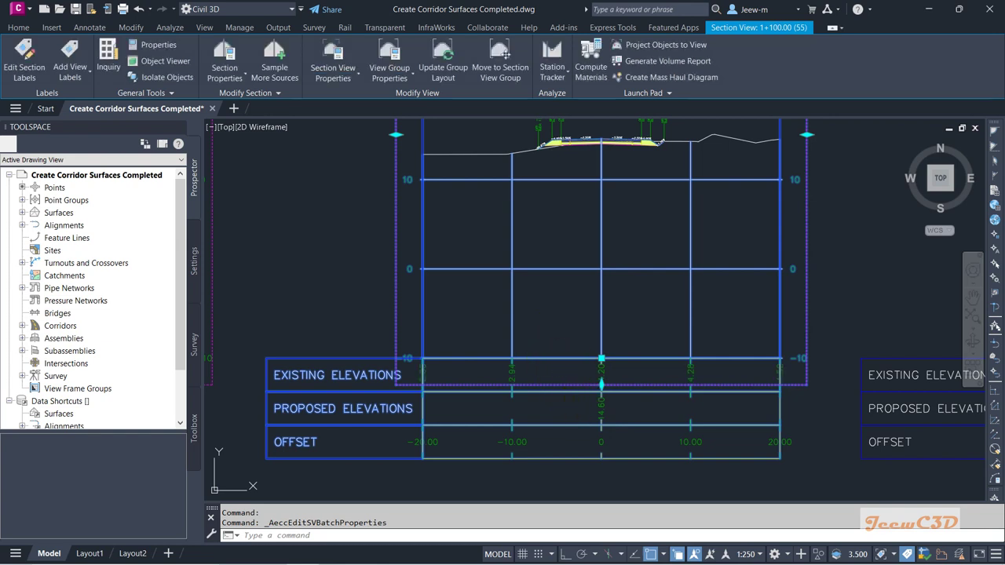
key(Escape)
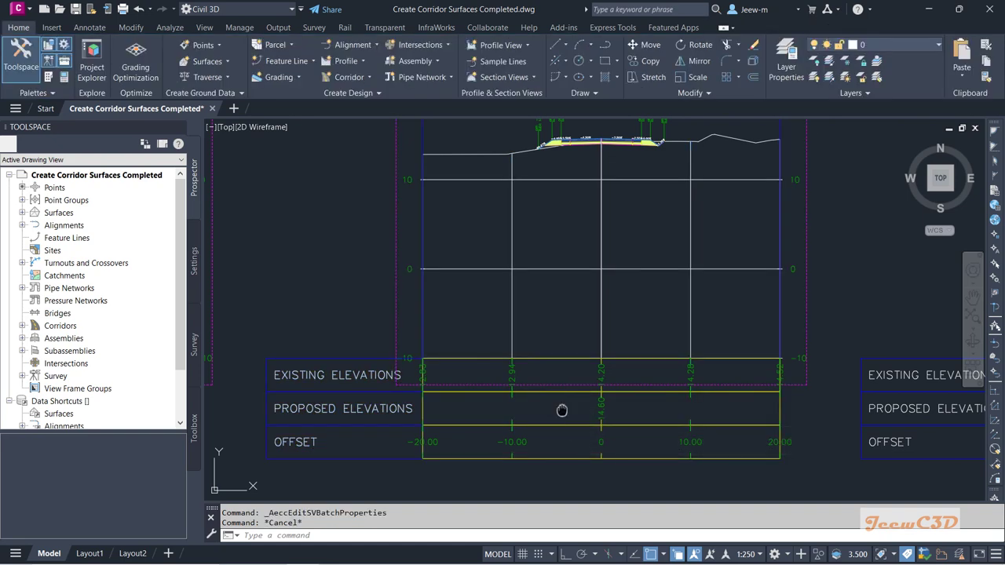
Examine the existing elevation, proposed elevation and offset values in the data bands below the 1+100 section view
middle_drag(560, 409, 489, 399)
scroll(489, 400, down, 2)
scroll(493, 398, up, 4)
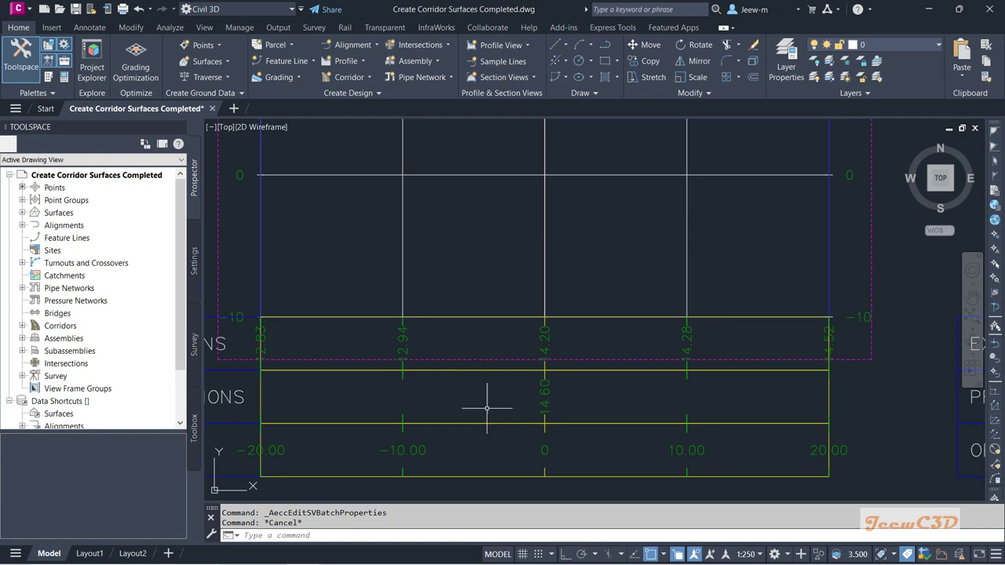
scroll(487, 408, down, 2)
scroll(478, 410, down, 2)
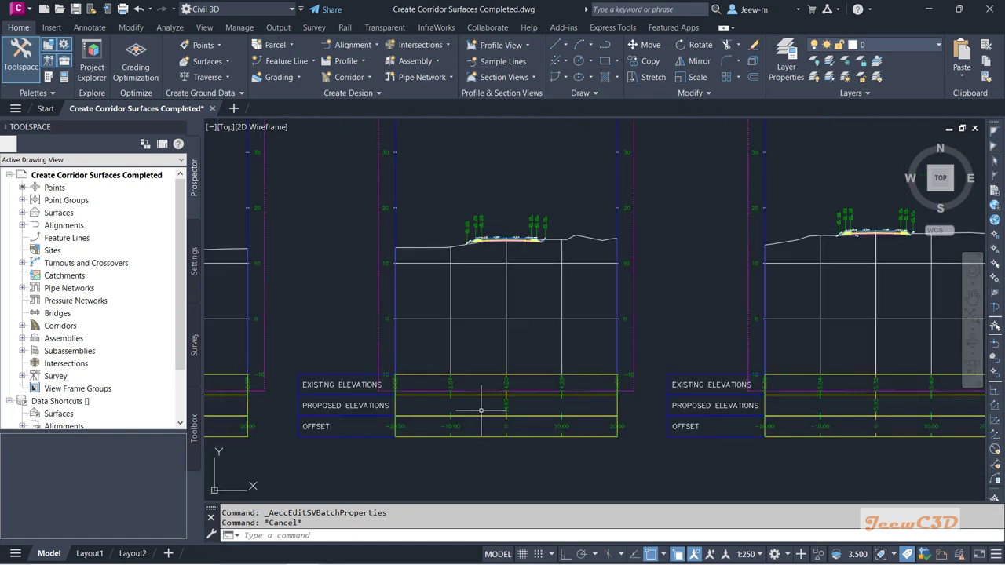
scroll(481, 410, up, 2)
scroll(483, 408, down, 2)
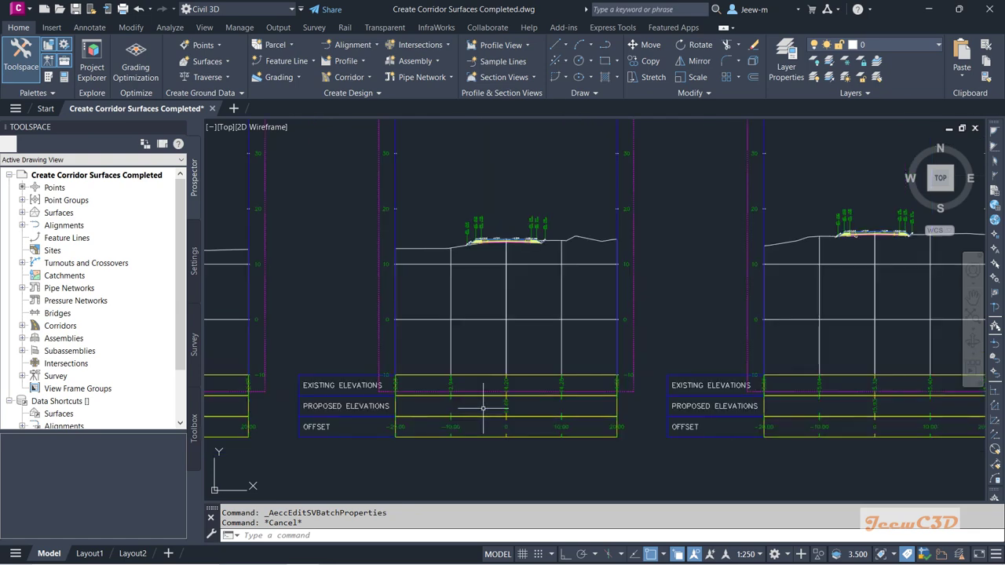
scroll(442, 379, up, 2)
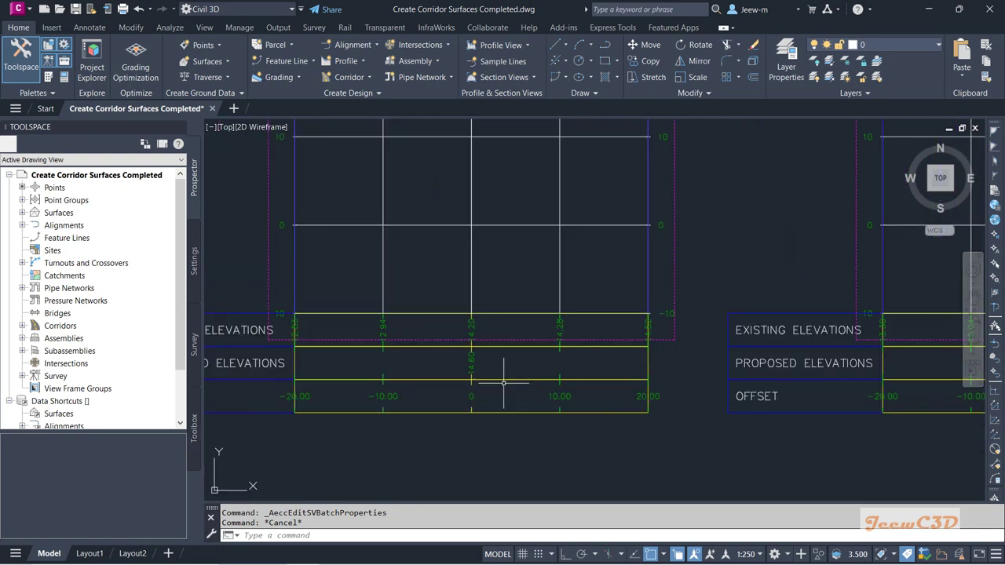
middle_drag(500, 392, 574, 407)
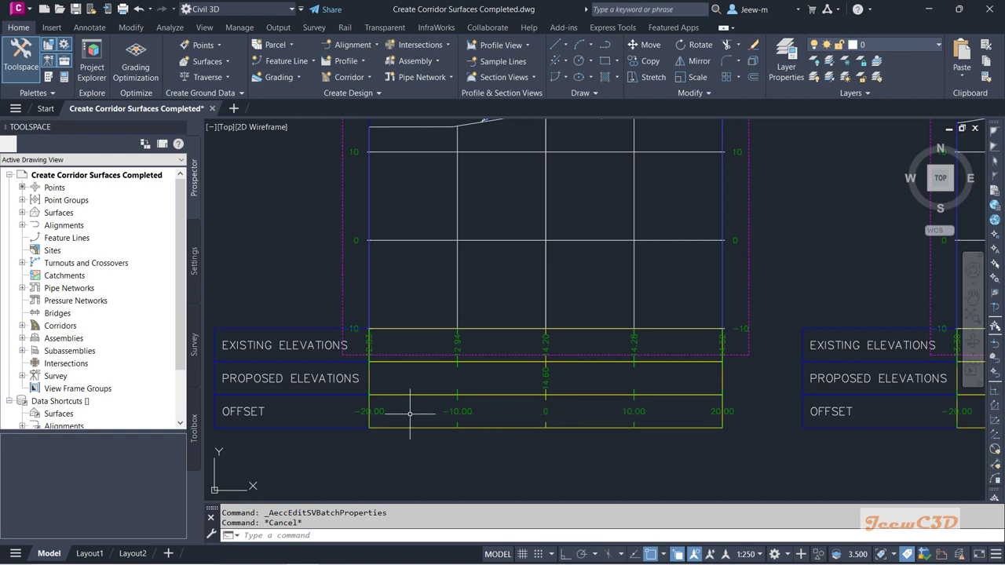
Open the band settings of the section view group and turn off matching major/minor increments to the vertical grid intervals
click(530, 395)
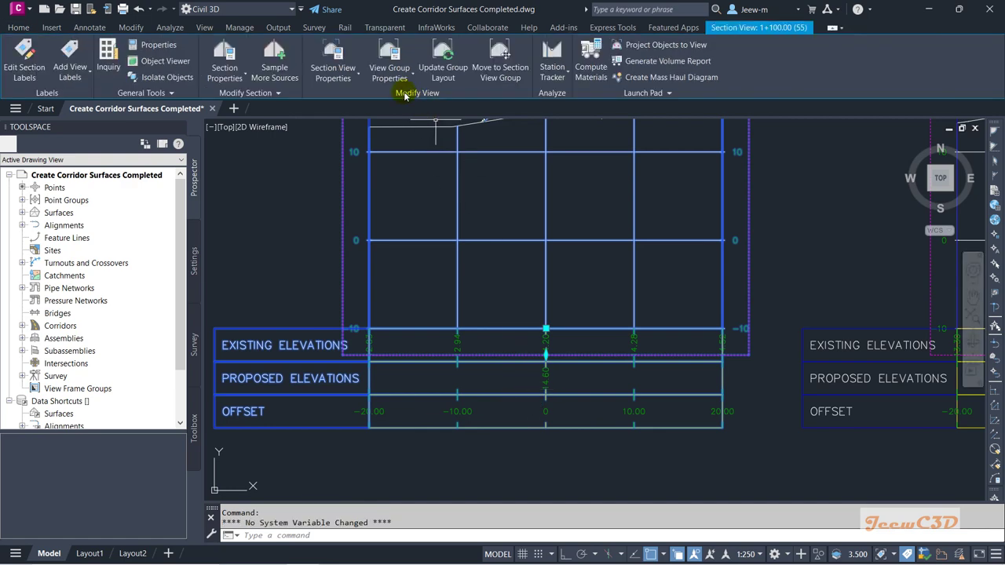
click(390, 72)
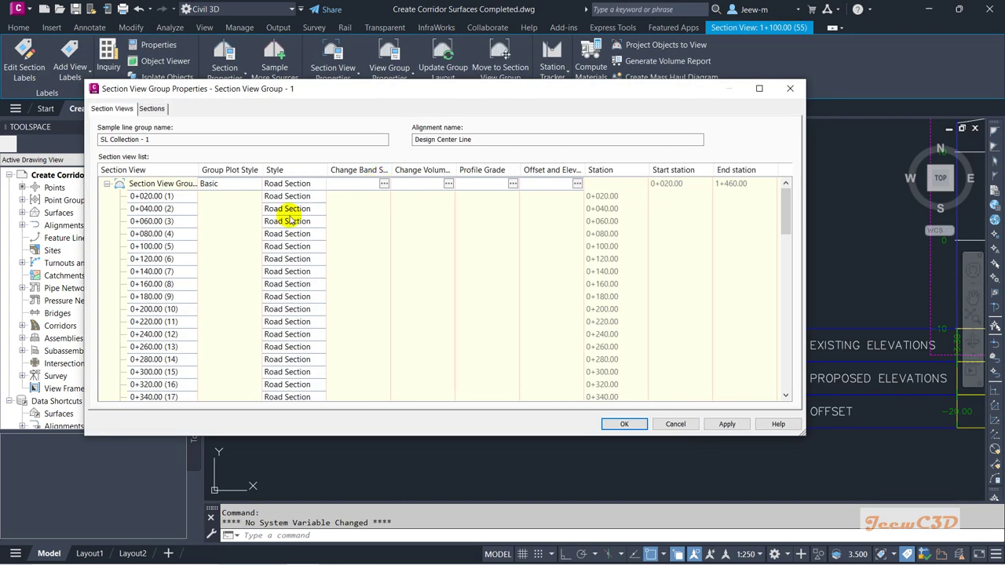
click(384, 183)
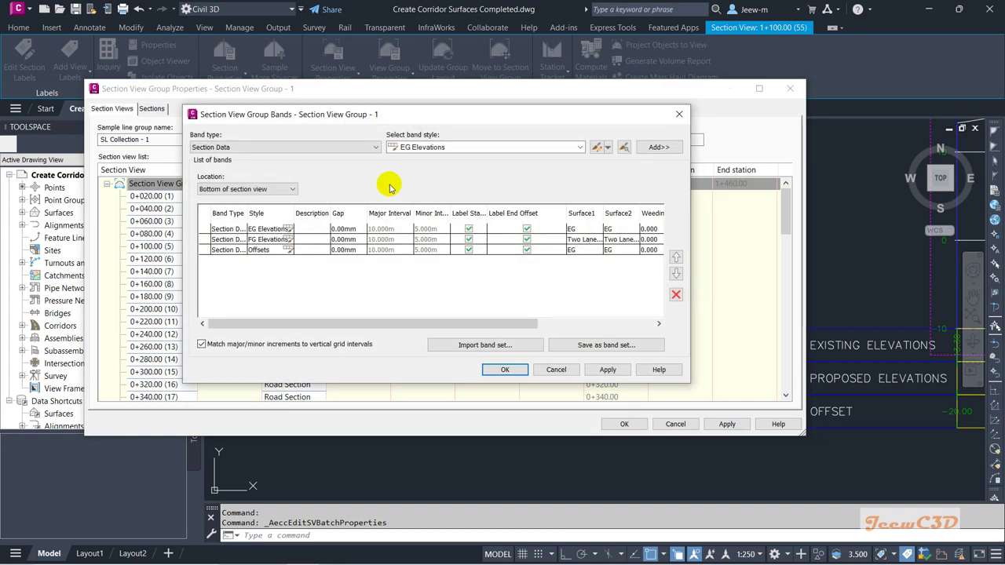
click(202, 345)
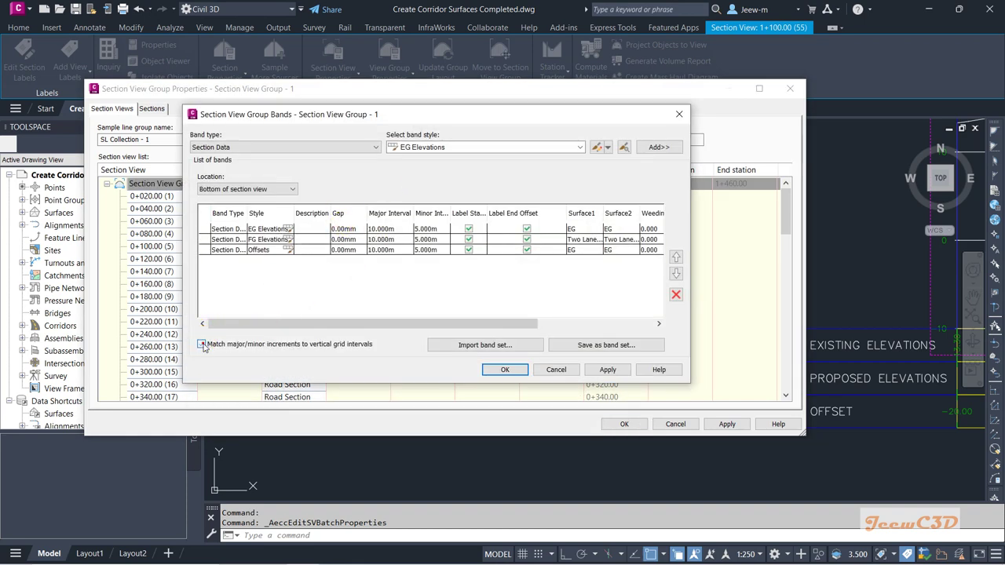
Set both the major and minor interval of the EG Elevations band to 2.5 m
click(383, 229)
click(383, 228)
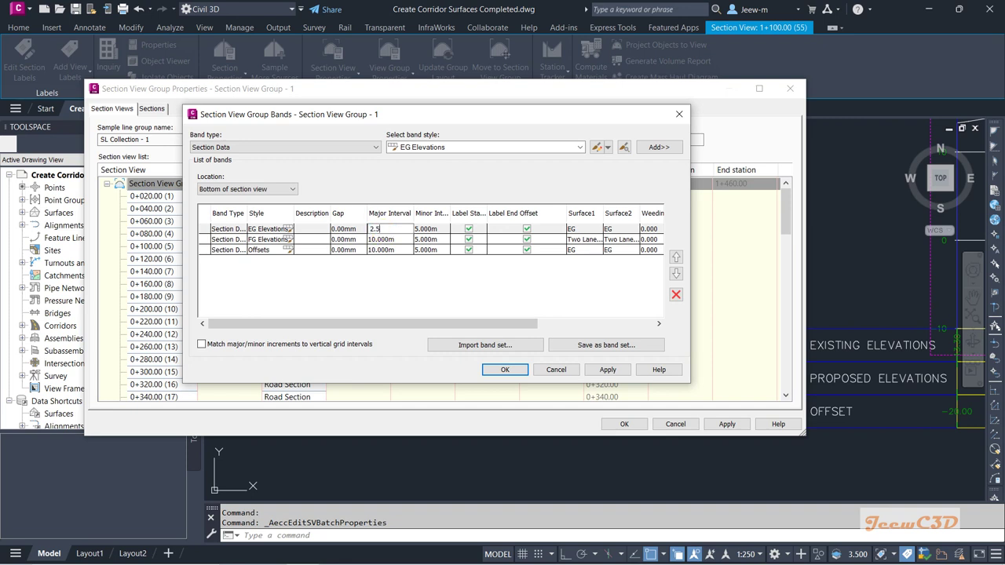
key(Return)
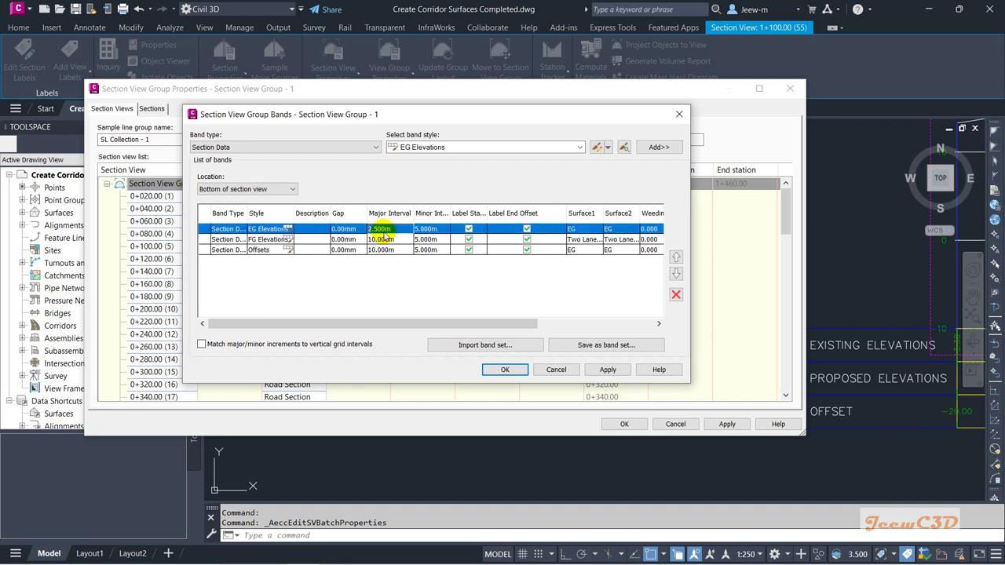
click(430, 229)
text(2.5)
key(Return)
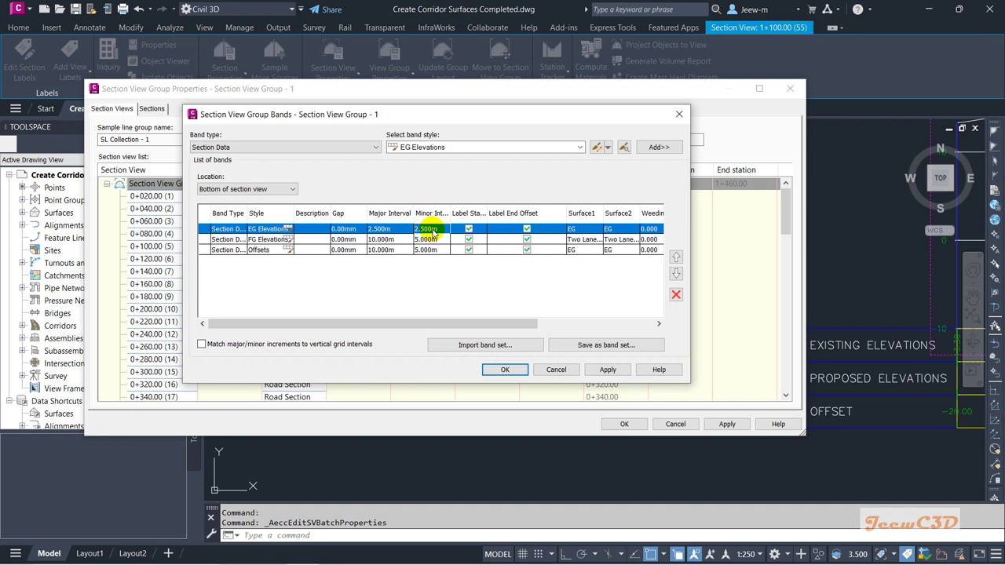
Set the FG Elevations band's major and minor intervals to 2.5 m each
click(393, 239)
click(393, 239)
text(2.5)
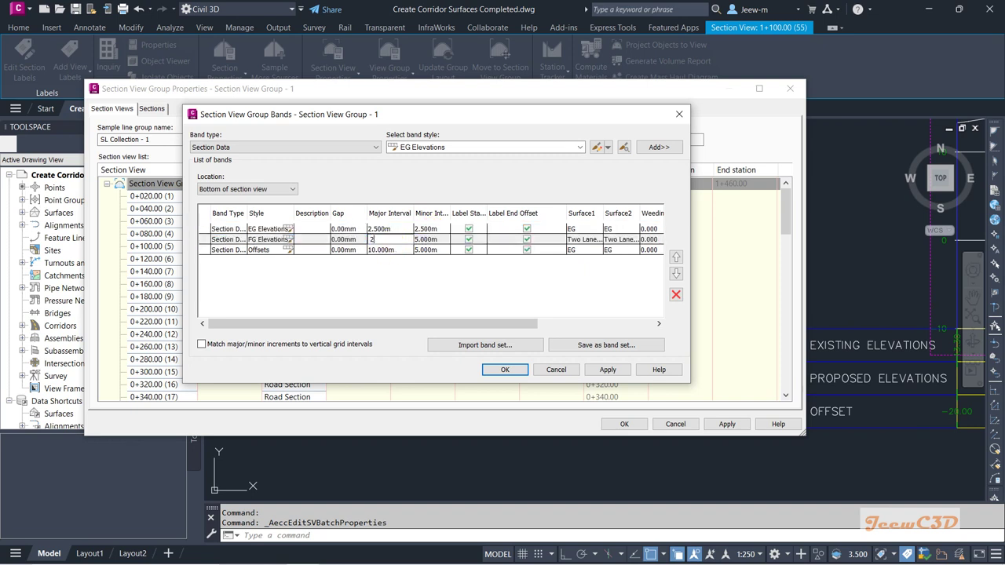
key(Return)
click(425, 239)
text(2)
key(Return)
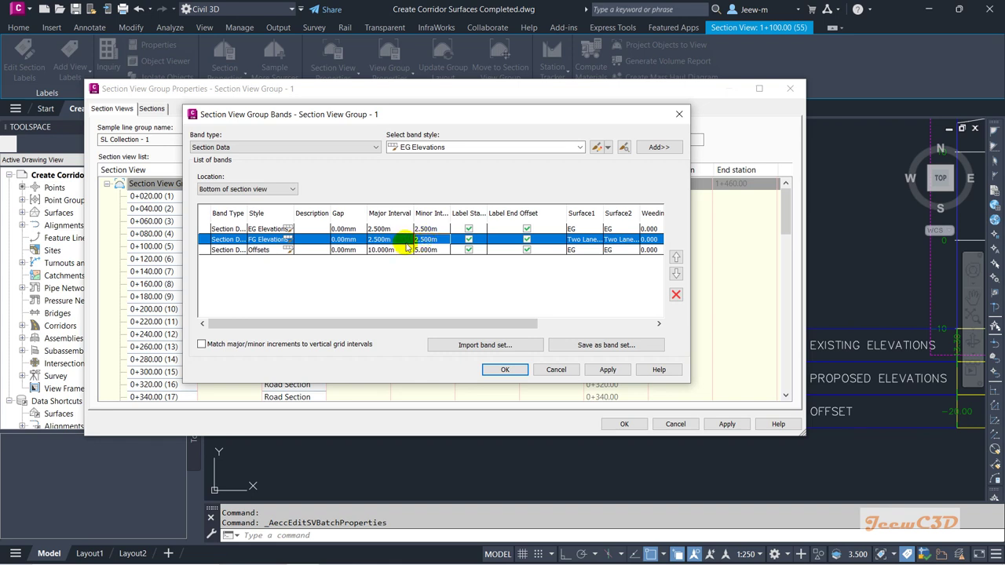
Set the Offsets band's major and minor intervals to 2.5 m, then accept the band and group properties
click(381, 249)
click(380, 248)
text(2.5)
key(Return)
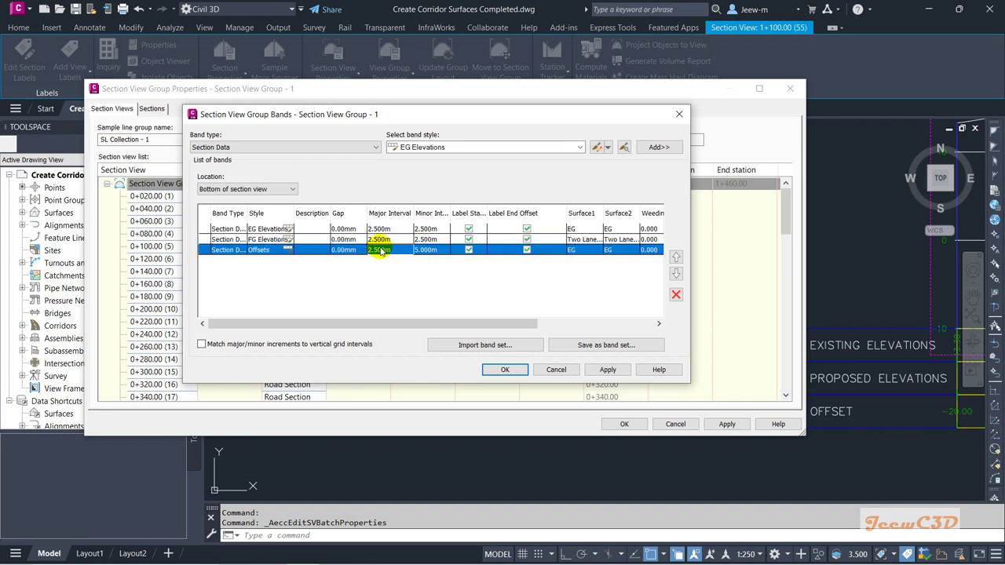
click(436, 249)
text(2.5)
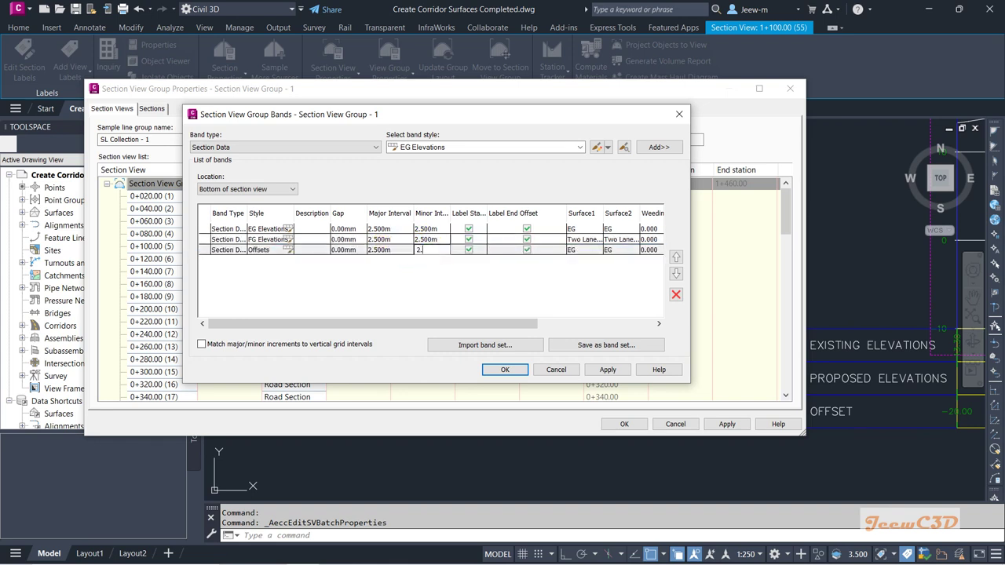
key(Return)
click(502, 369)
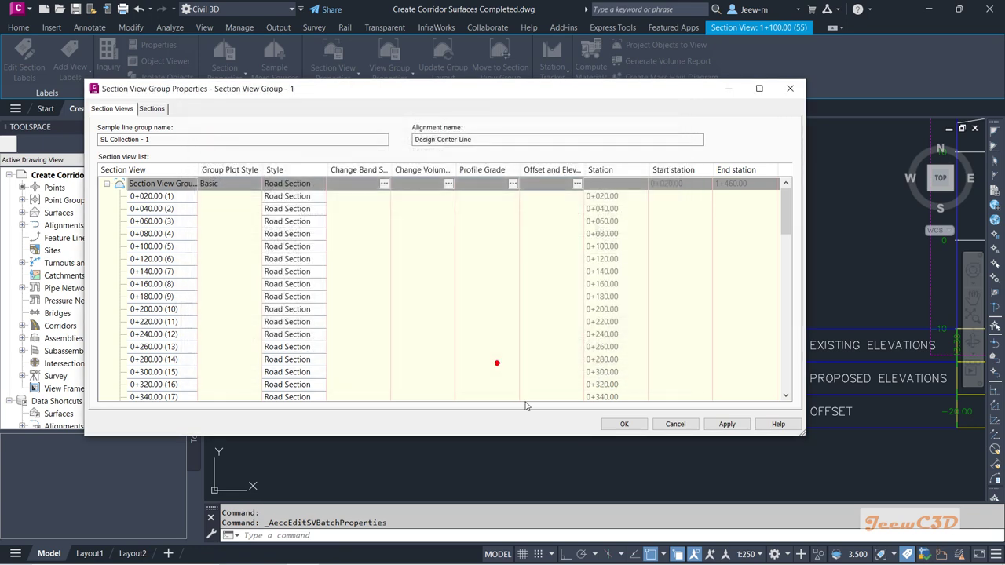
click(624, 424)
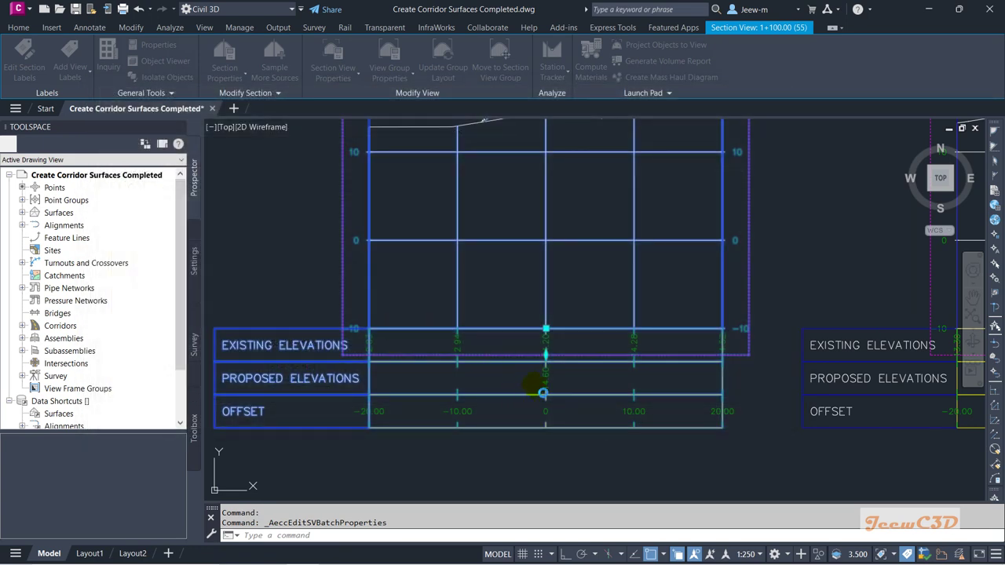
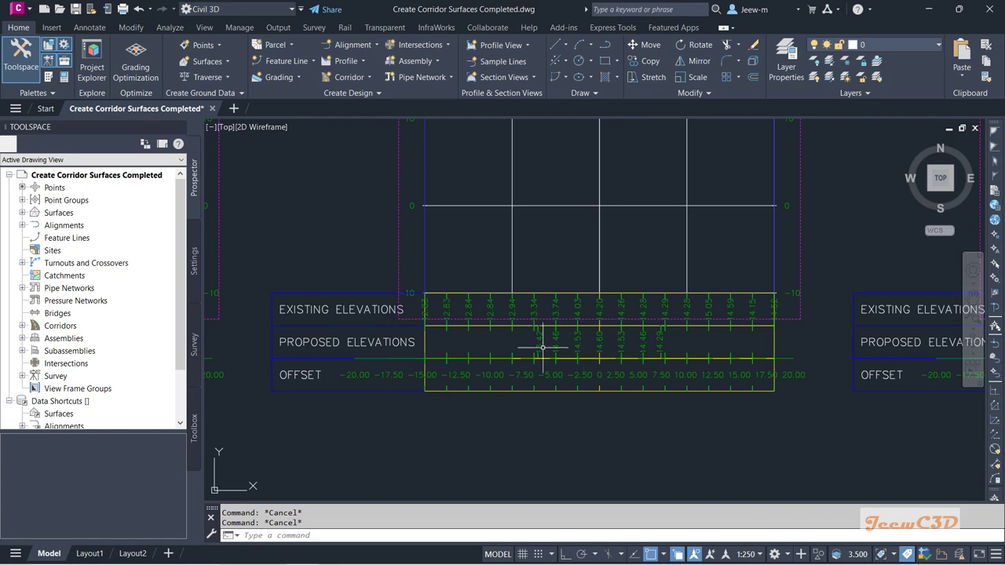
Examine the spacing of the existing elevation, proposed elevation and offset labels in the data bands below the 1+100 section view
middle_drag(542, 349, 499, 338)
scroll(547, 308, up, 1)
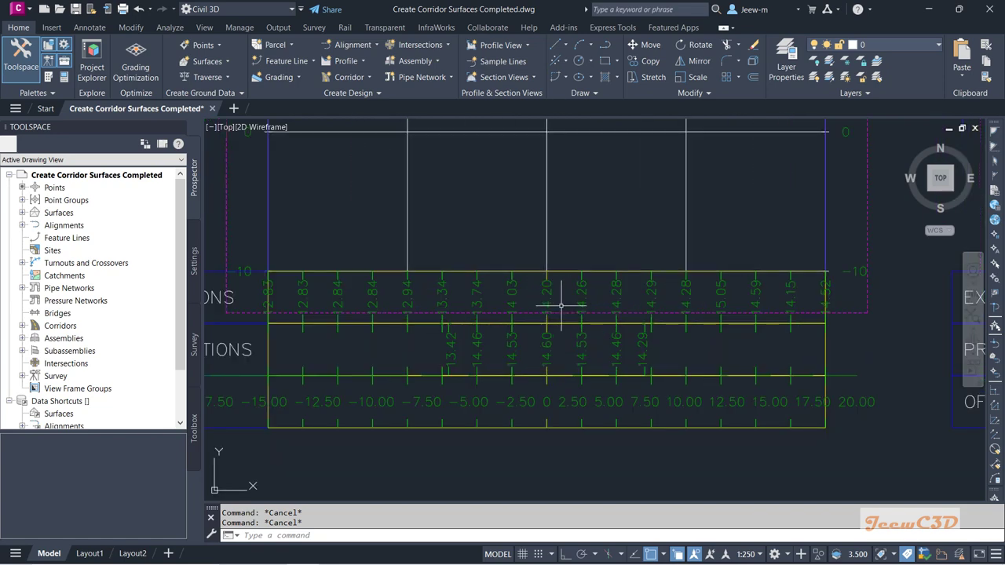
middle_drag(572, 325, 526, 369)
scroll(530, 368, down, 4)
scroll(530, 369, up, 4)
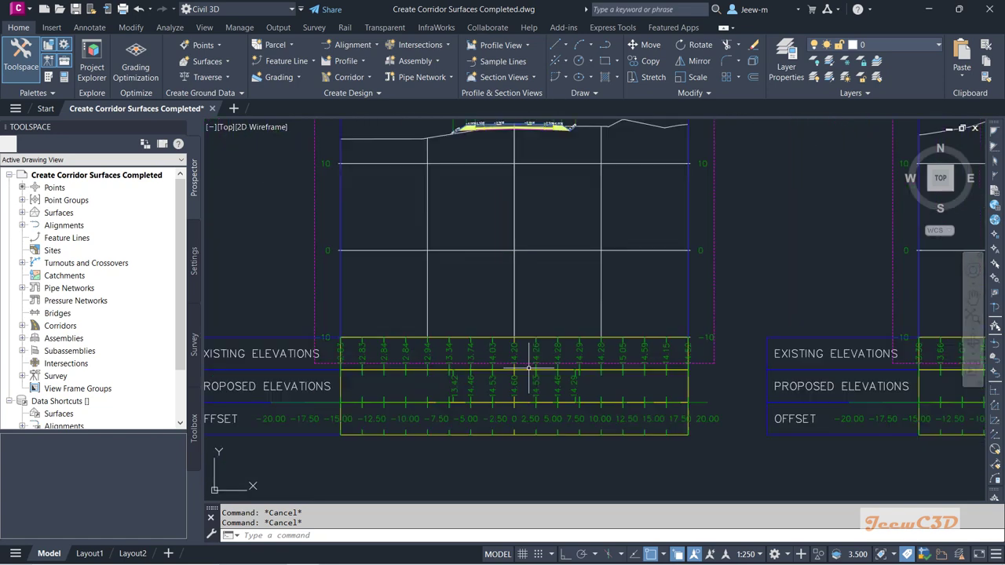
scroll(521, 370, down, 2)
scroll(520, 369, up, 2)
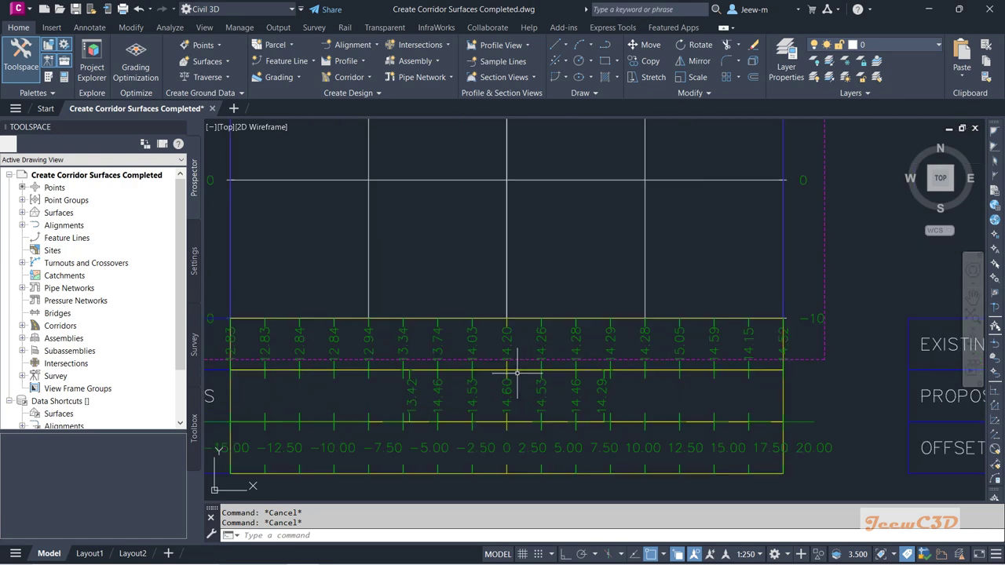
middle_drag(524, 389, 552, 324)
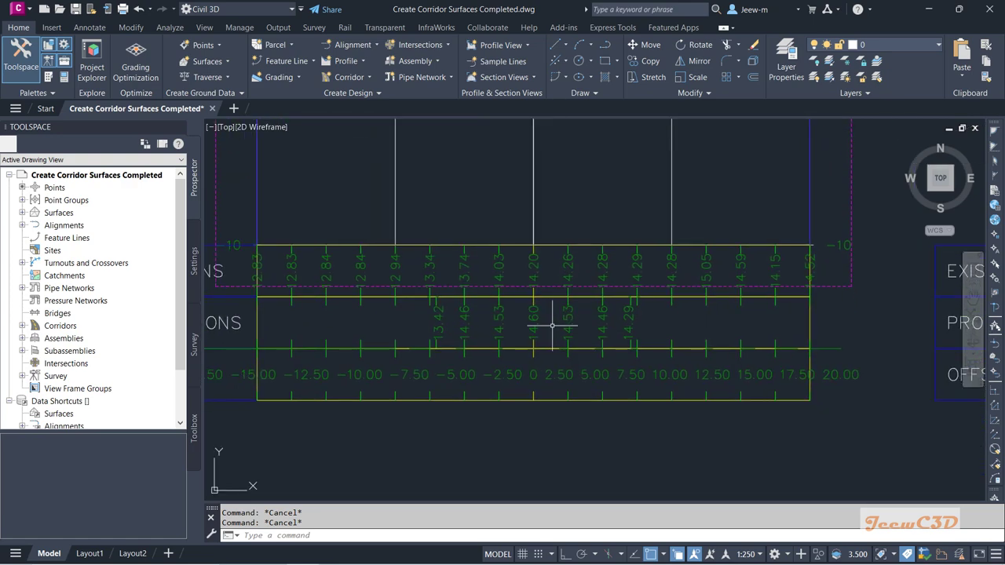
scroll(552, 324, down, 2)
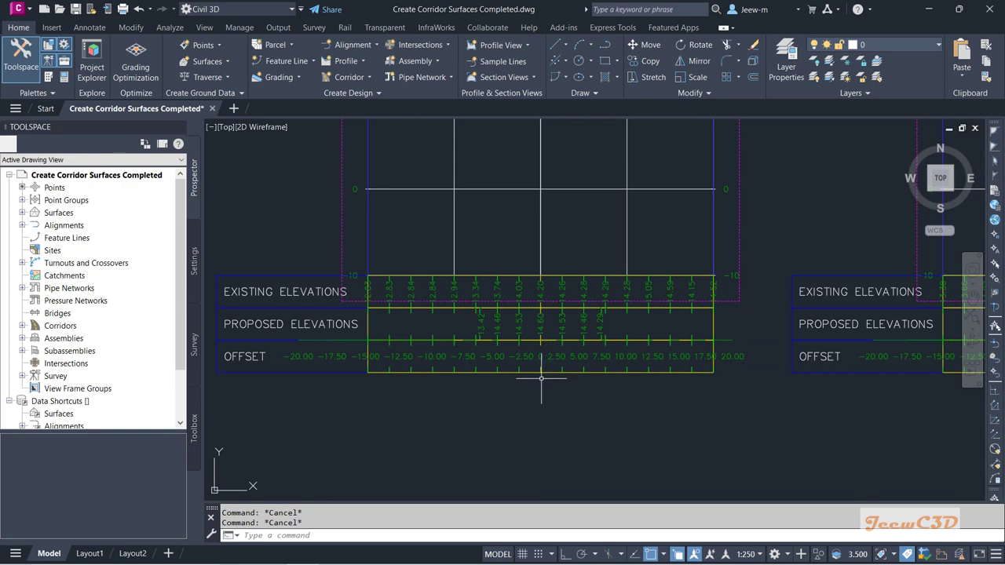
scroll(540, 361, up, 1)
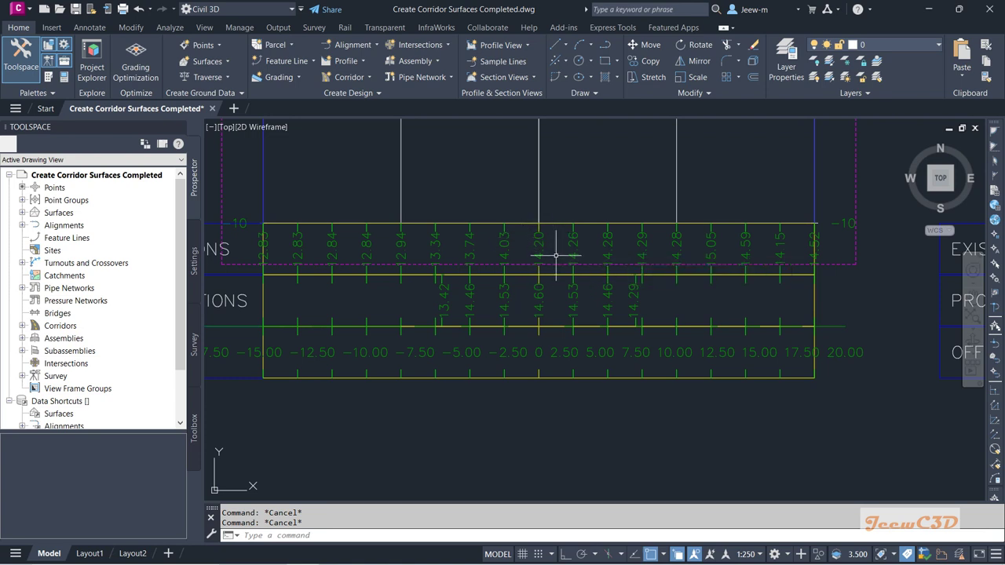
Review the road section's slope and offset labels up close, and the overall layout of all section views in the group
scroll(531, 307, down, 5)
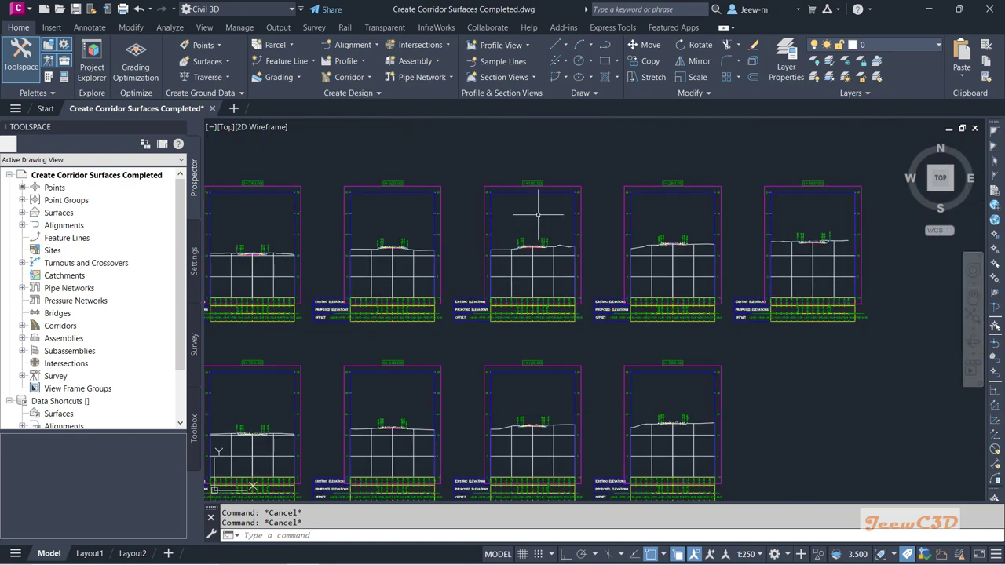
scroll(538, 224, up, 2)
scroll(538, 253, up, 2)
scroll(534, 314, down, 2)
scroll(534, 288, up, 5)
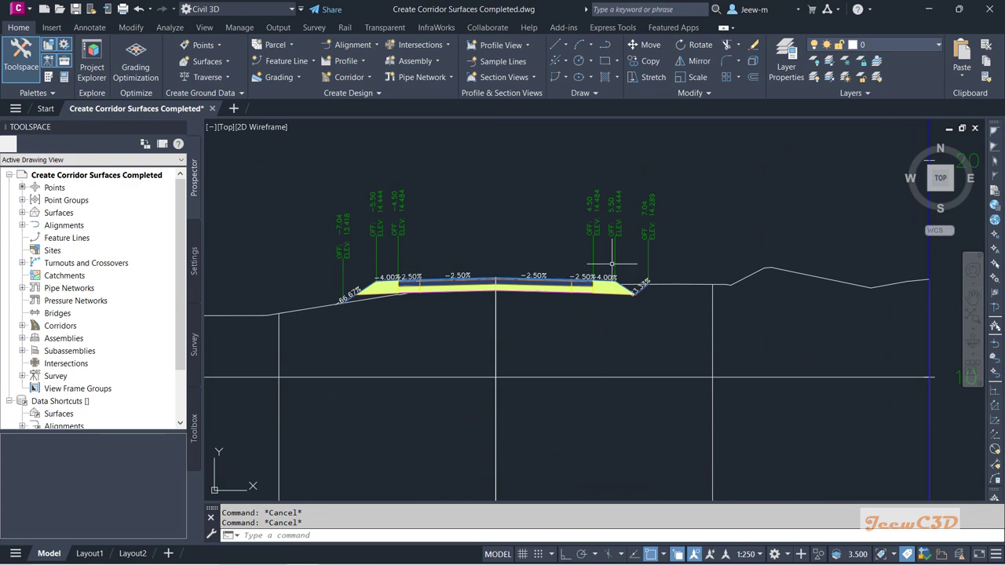
scroll(494, 331, down, 8)
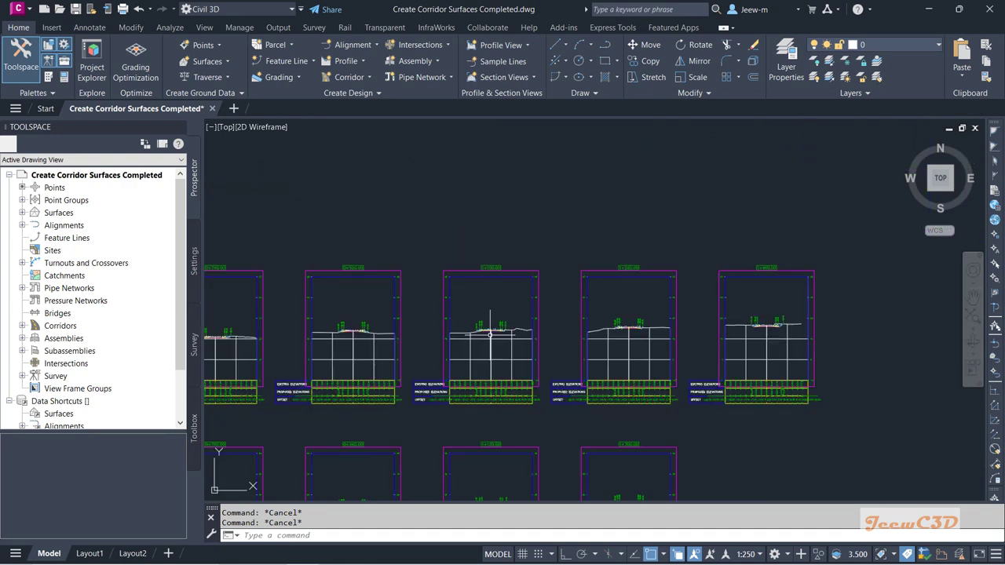
scroll(491, 335, down, 4)
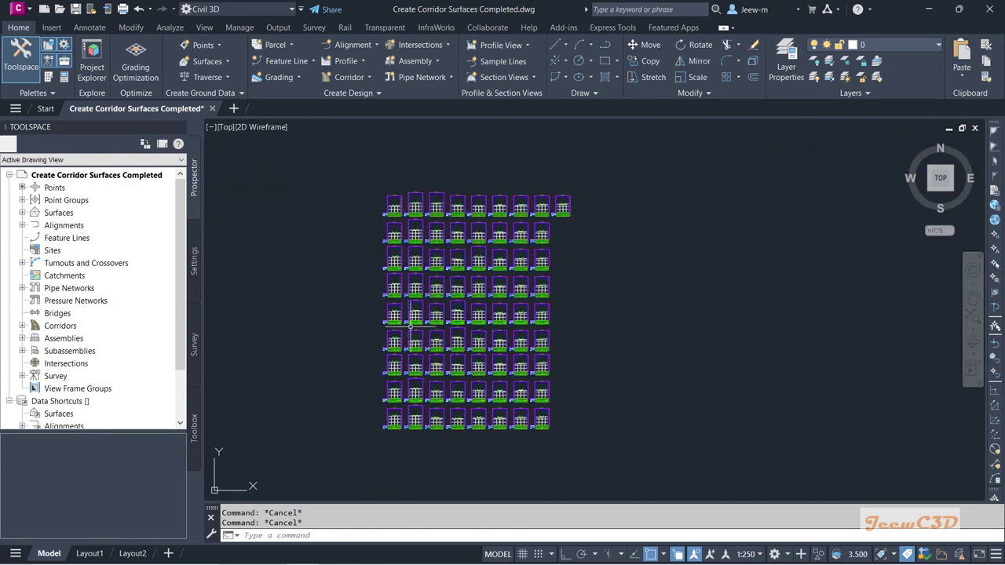
scroll(416, 377, up, 2)
scroll(424, 419, up, 2)
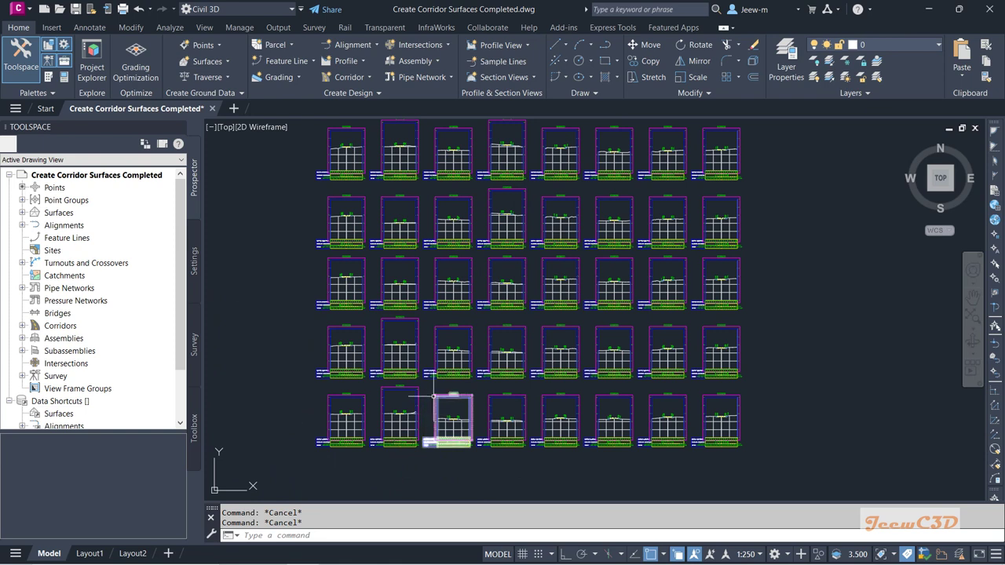
mouse_move(476, 387)
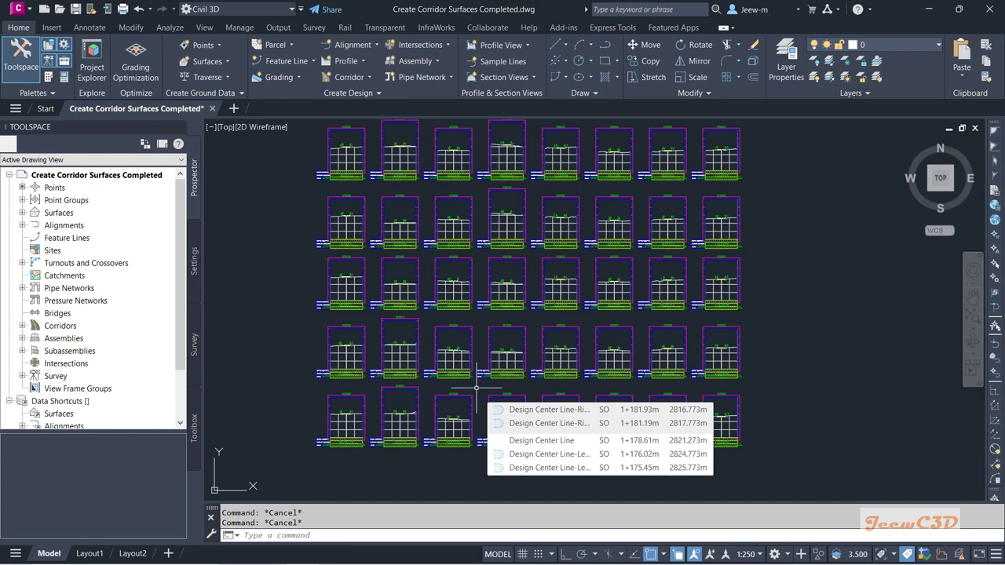
middle_drag(478, 381, 497, 401)
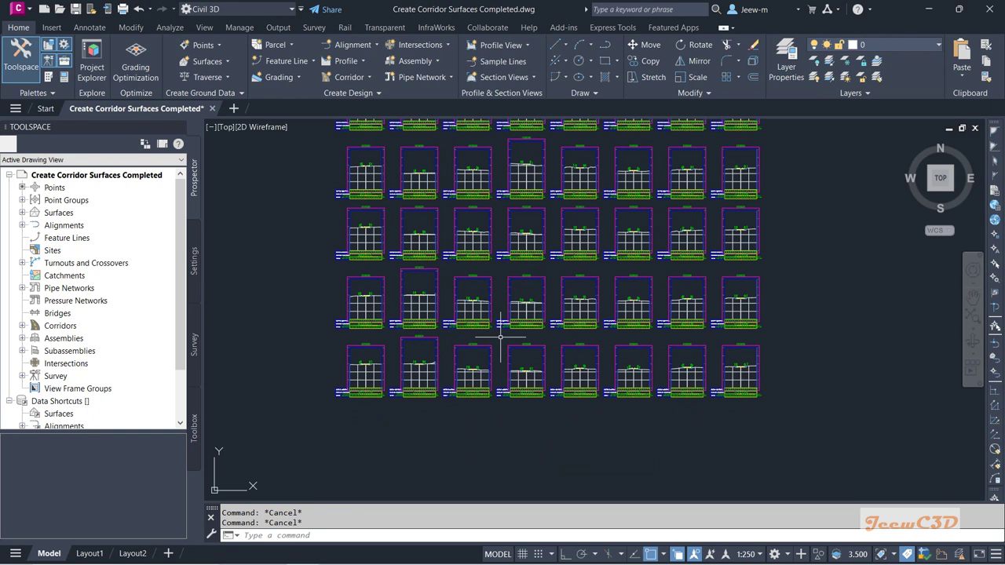
mouse_move(500, 336)
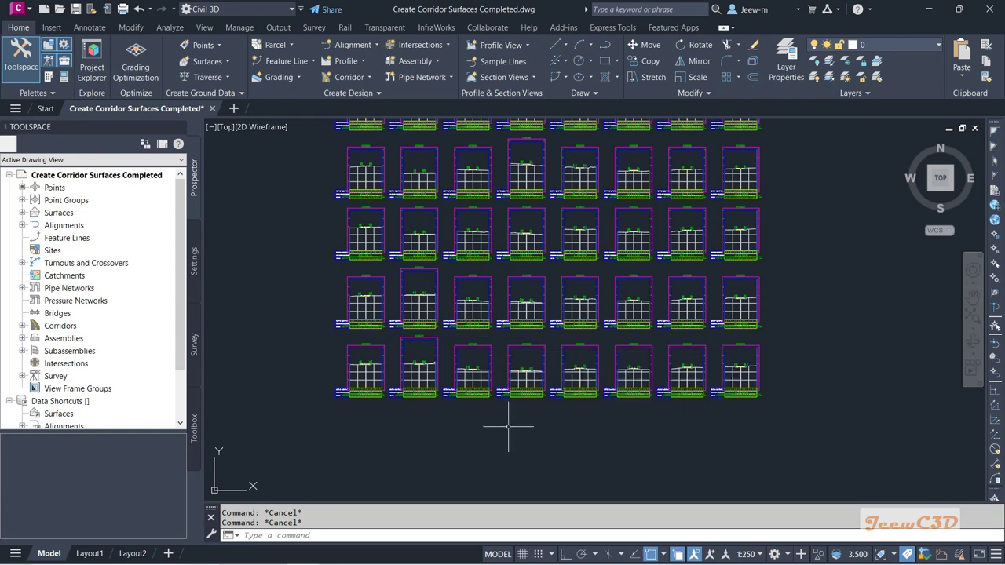
mouse_move(509, 427)
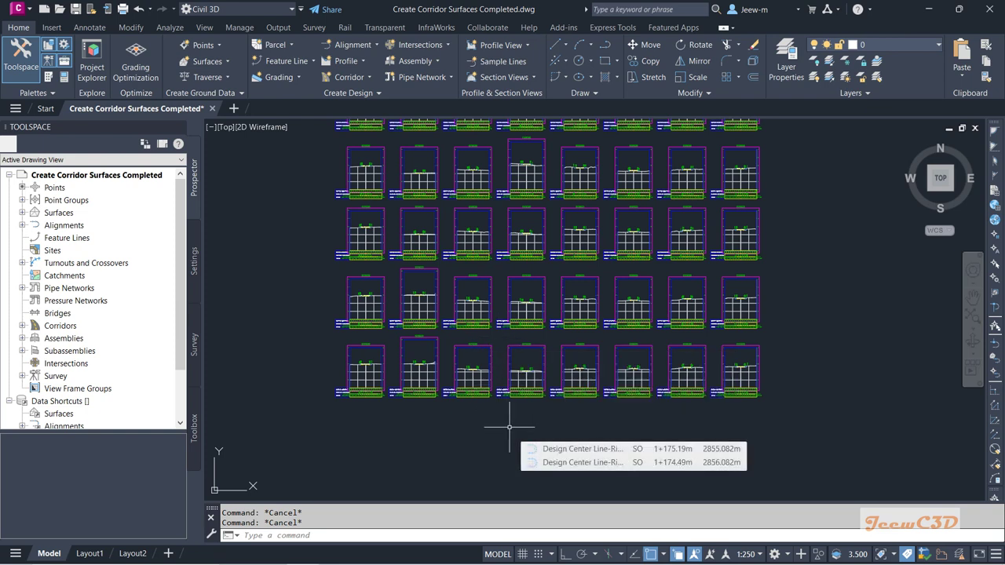